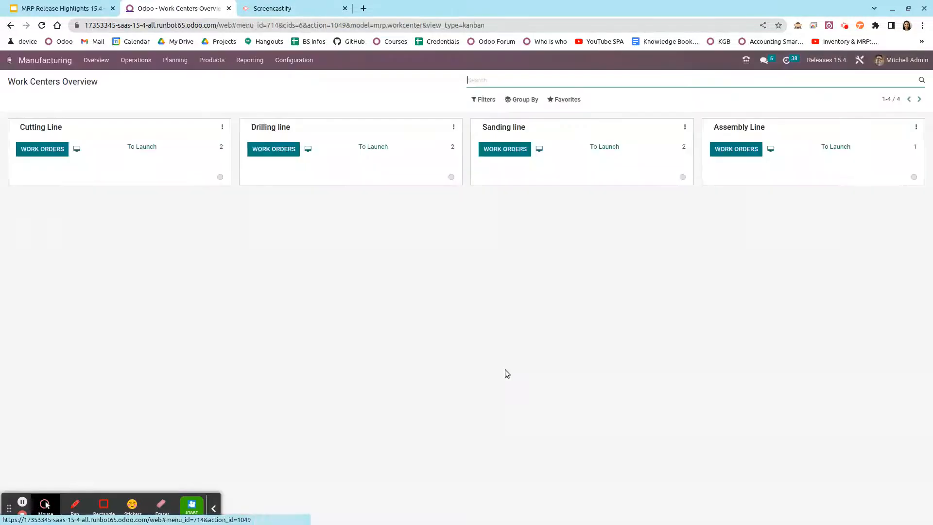
- Check the Work Order Dependencies setting in Manufacturing and the Operation Dependencies option on the [FURN_9666] Table bill of materials
left_click(292, 60)
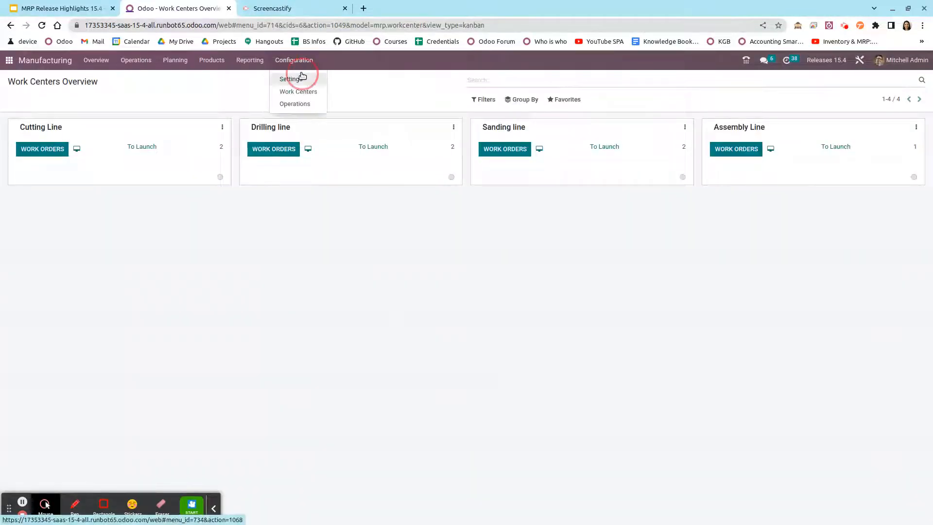
left_click(300, 78)
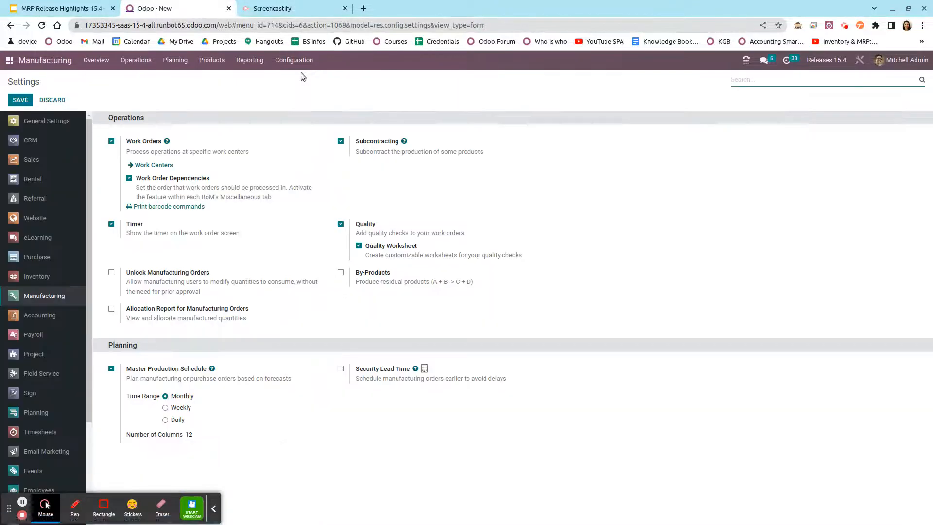
left_click(219, 64)
left_click(226, 102)
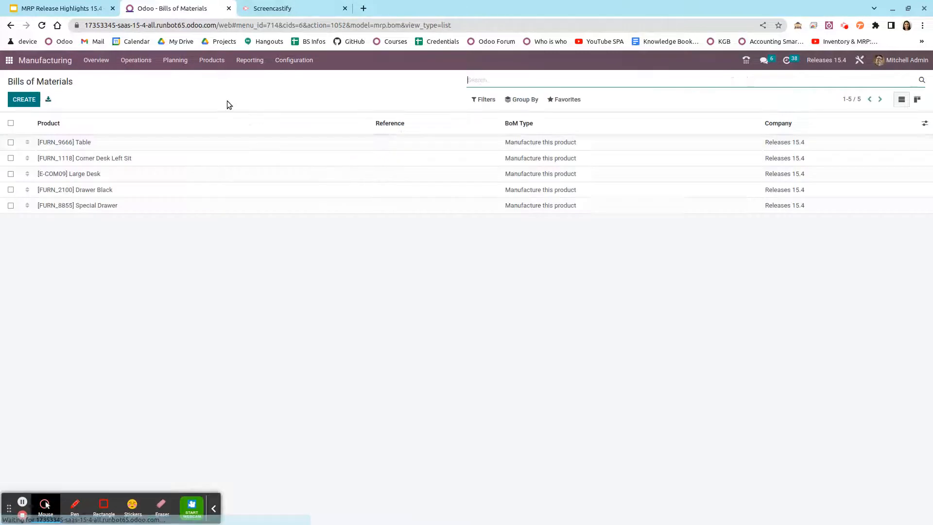
left_click(157, 144)
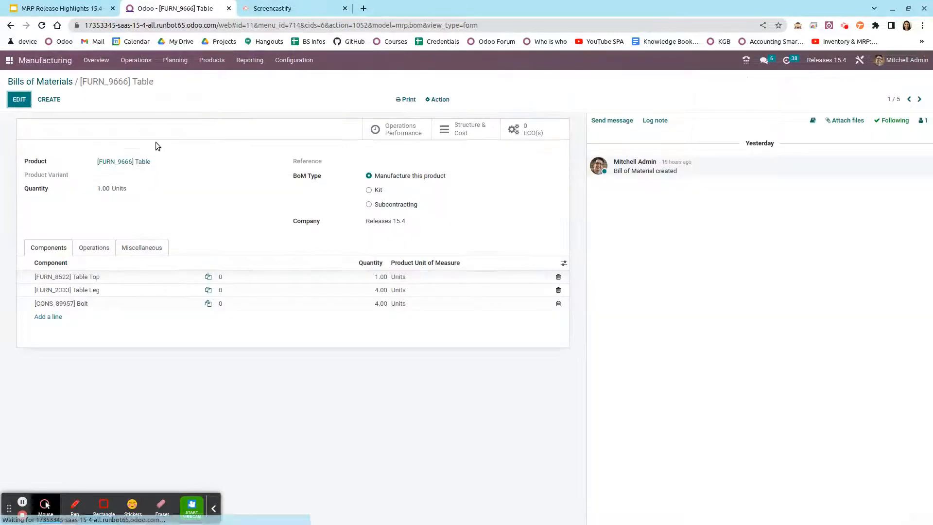
left_click(141, 245)
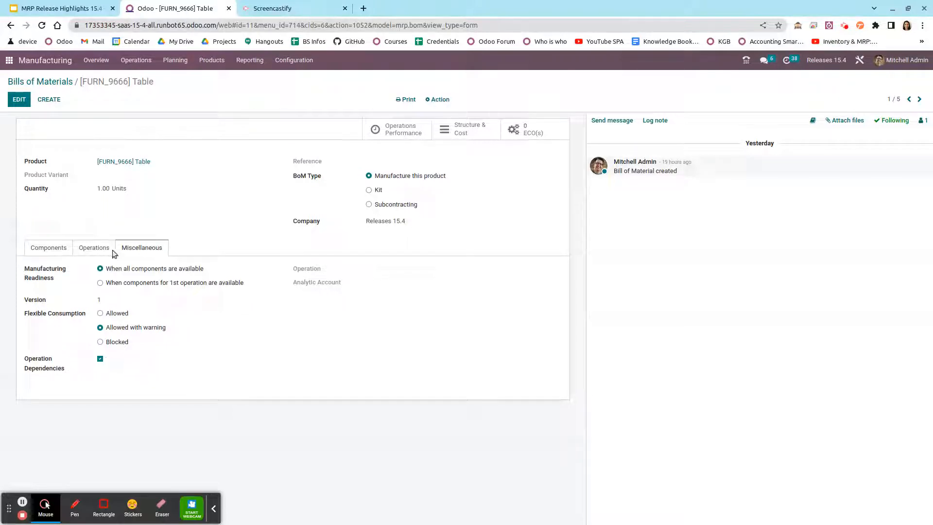
- Review the Blocked By dependencies of the Drill the legs and Sand the table top operations in the Table bill of materials
left_click(96, 248)
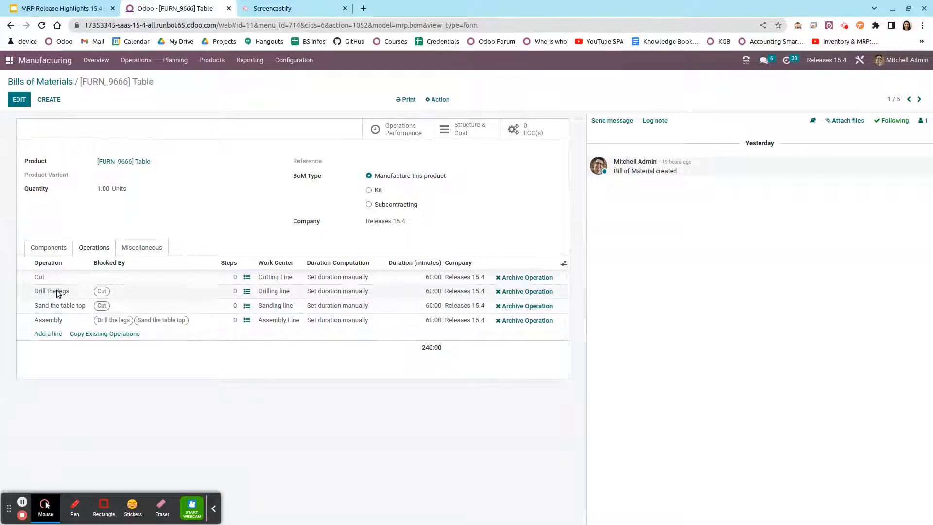
left_click(122, 293)
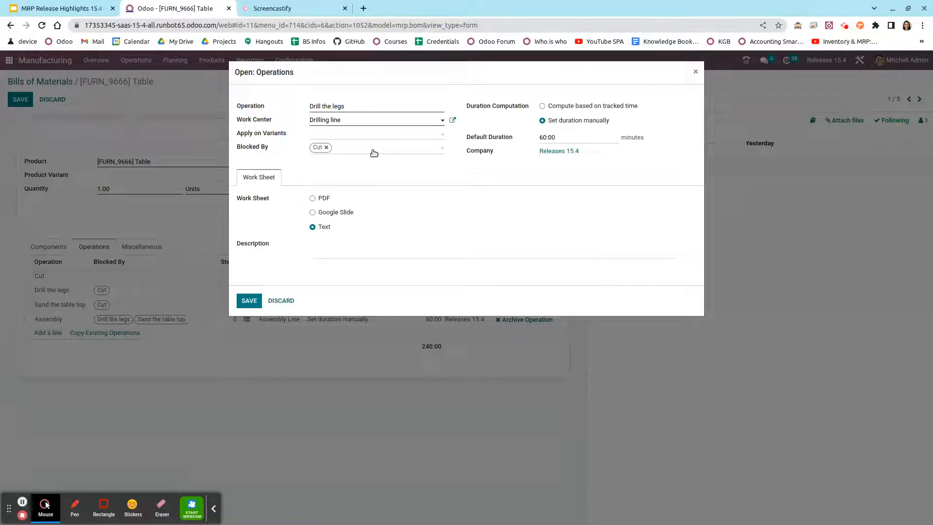
left_click(696, 72)
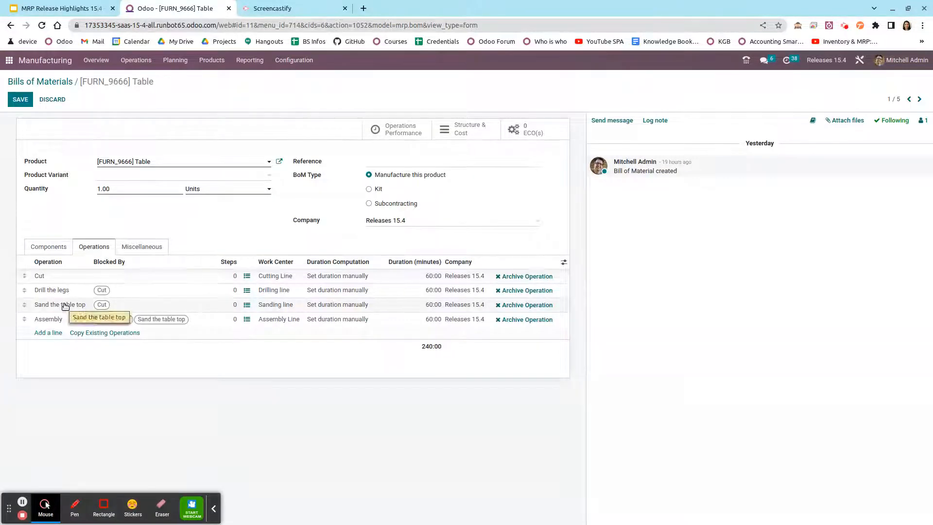
left_click(133, 307)
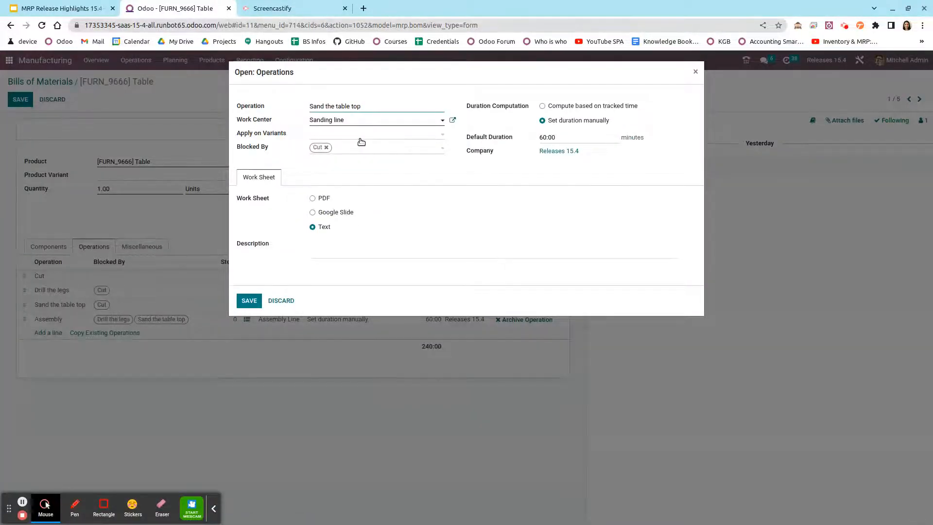
left_click(697, 72)
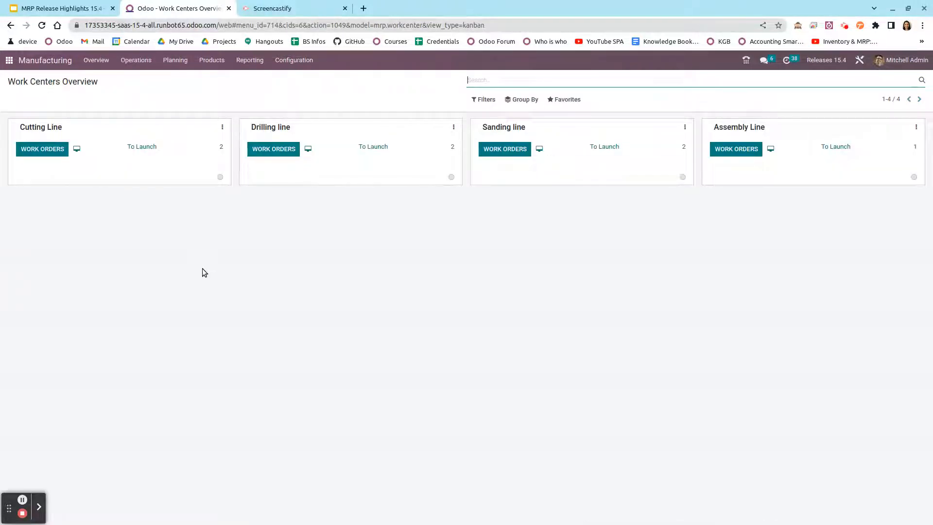
- Create a manufacturing order for the product [FURN_9666] Table using the [FURN_9666] Table bill of material
left_click(136, 60)
left_click(152, 76)
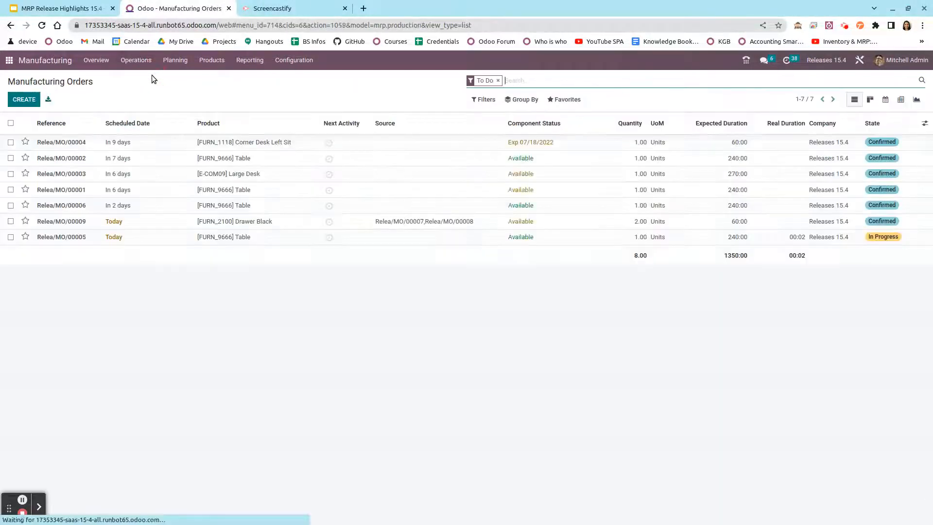
left_click(25, 99)
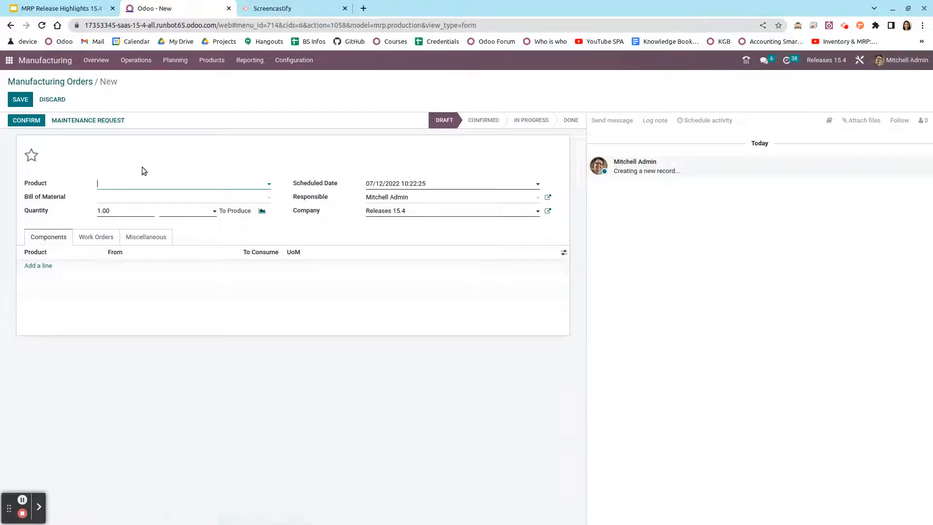
type("tab")
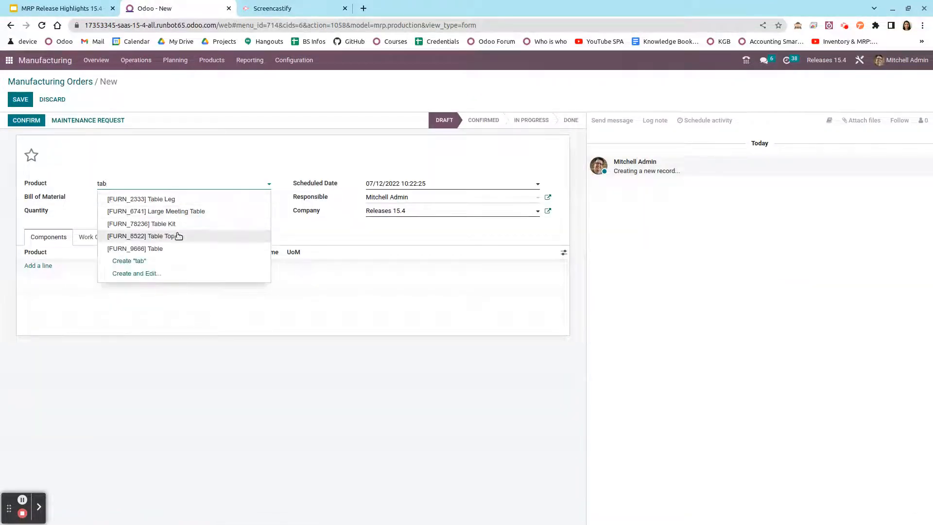
left_click(168, 248)
left_click(186, 198)
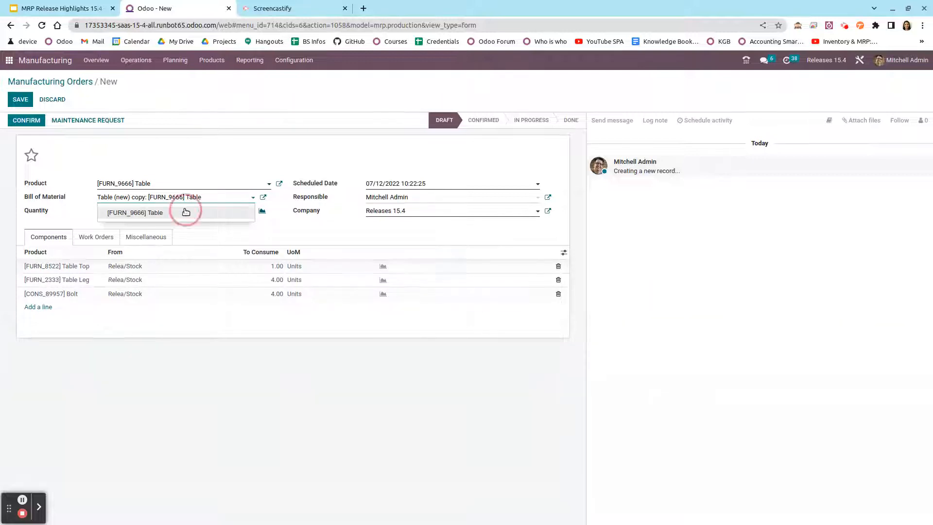
left_click(185, 213)
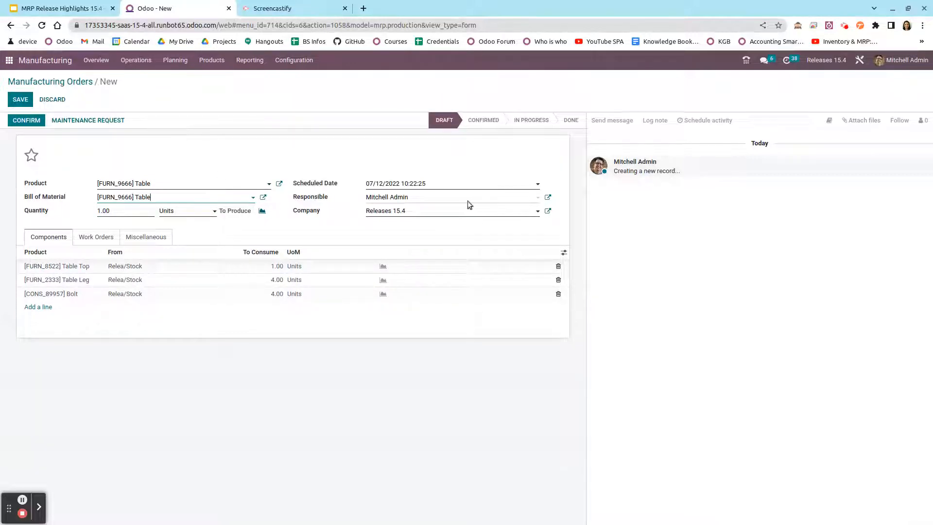
- Set the new manufacturing order's scheduled date to 07/25/2022 09:00:00
left_click(464, 184)
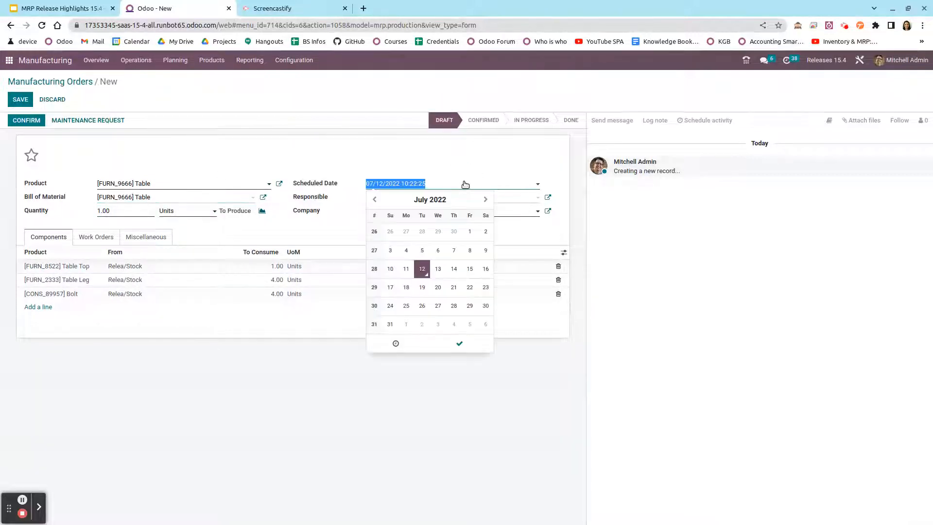
left_click(405, 305)
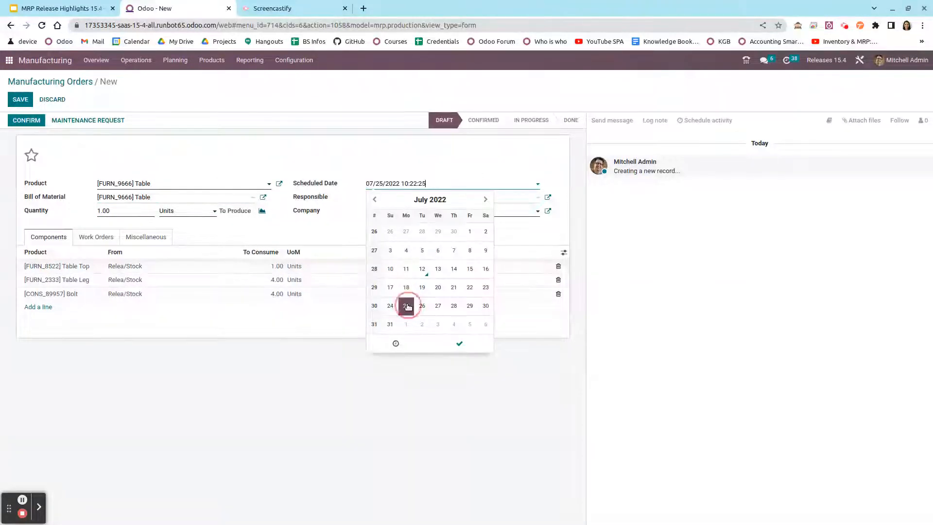
left_click(469, 346)
left_click(453, 184)
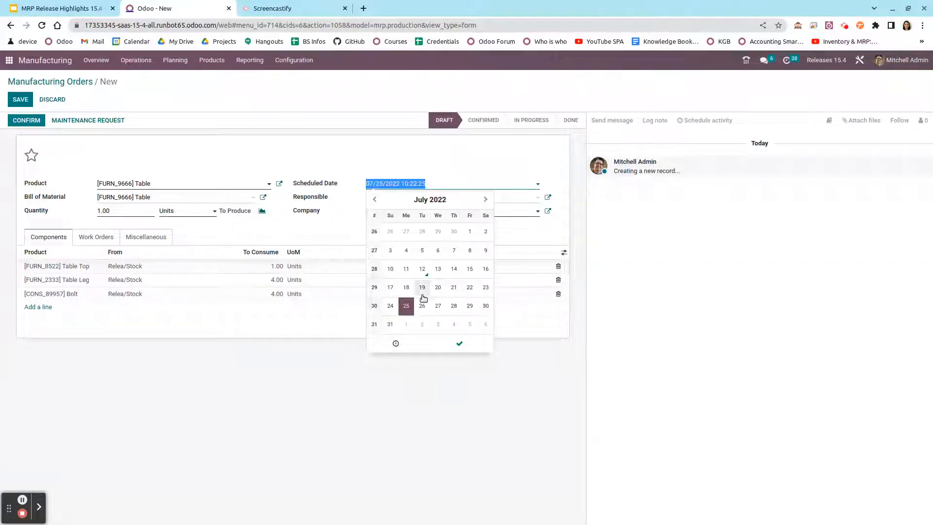
left_click(396, 343)
left_click(383, 264)
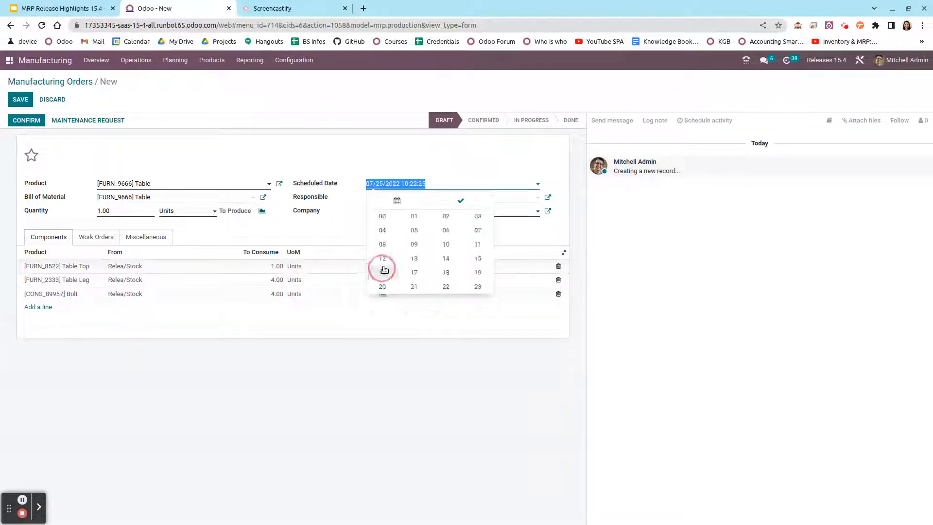
left_click(411, 244)
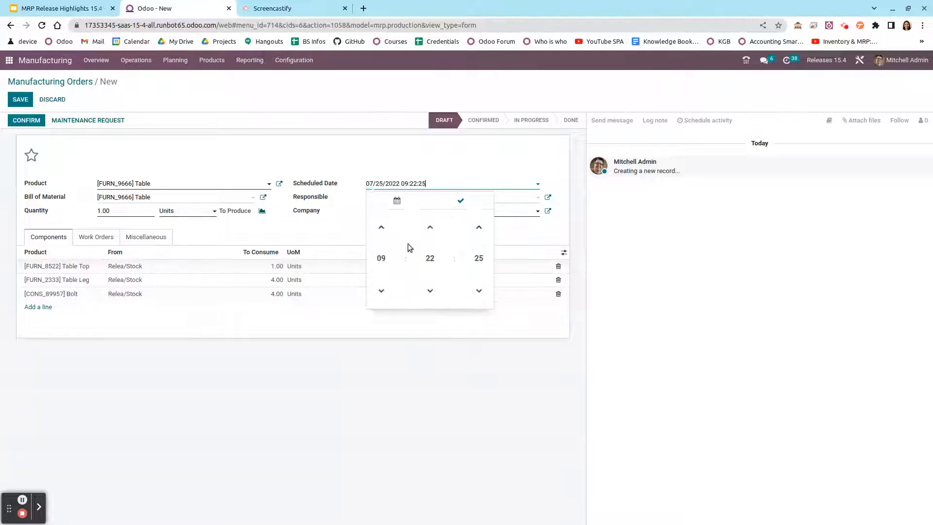
left_click(430, 258)
left_click(382, 225)
left_click(479, 260)
left_click(383, 222)
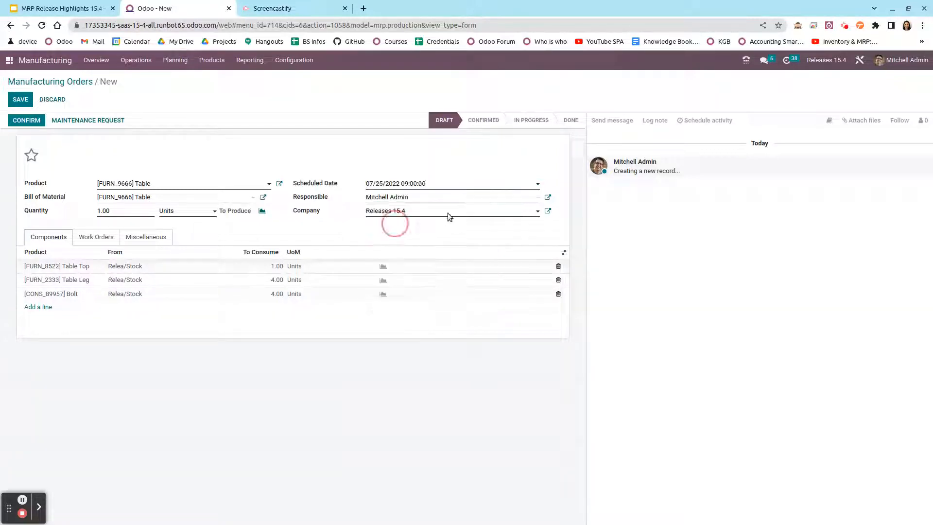
- Confirm the new Table manufacturing order and plan its work orders
left_click(22, 99)
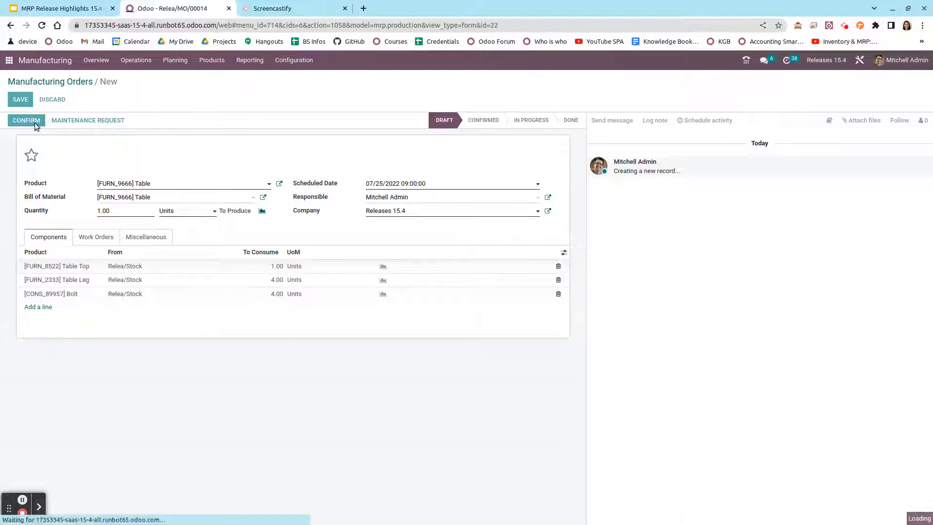
left_click(33, 121)
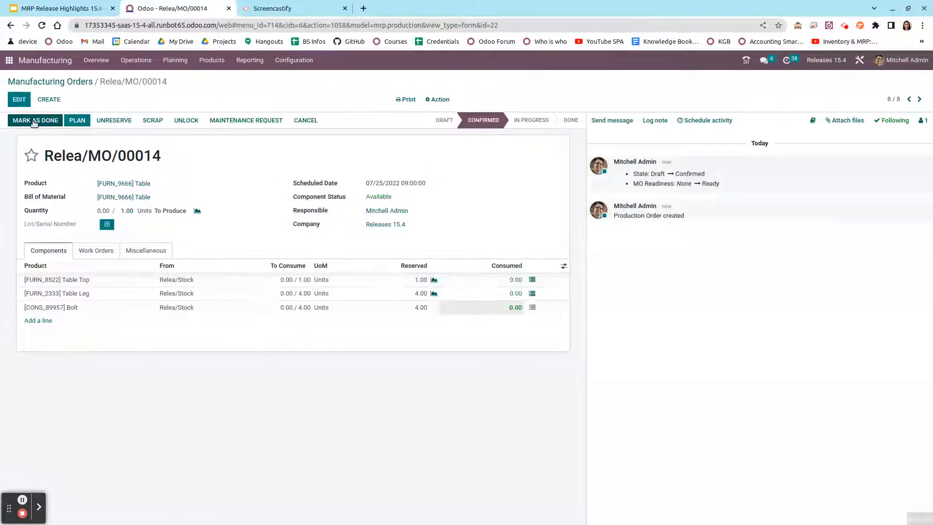
left_click(78, 121)
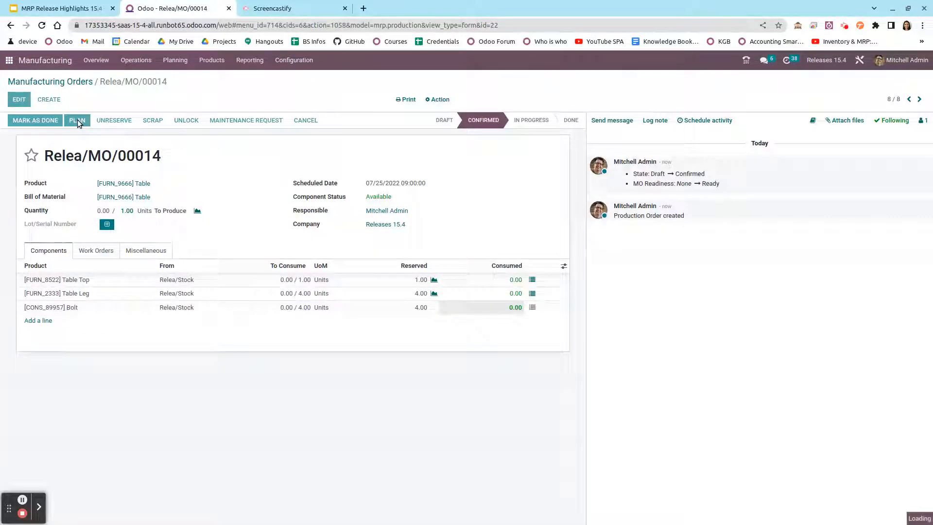
- Show the work orders planning by work center for Monday, July 25, 2022 at day scale
left_click(175, 61)
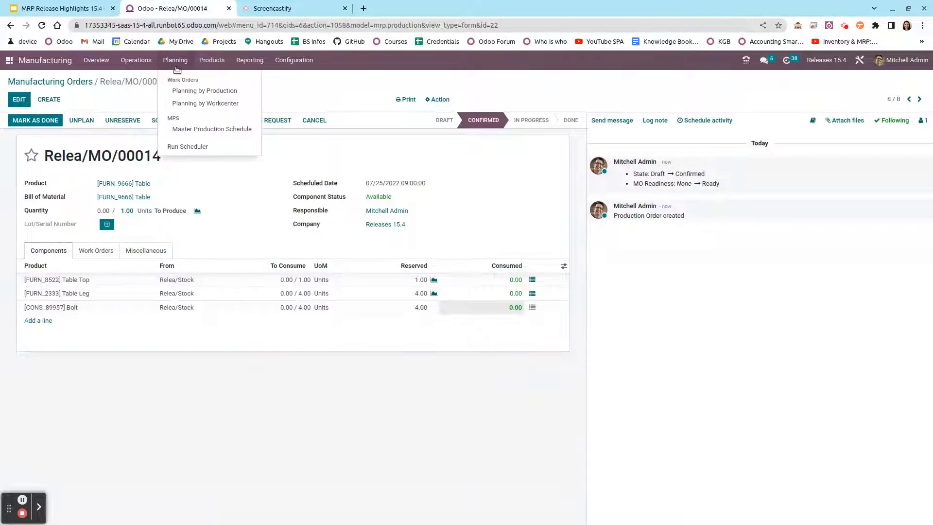
left_click(188, 101)
left_click(102, 101)
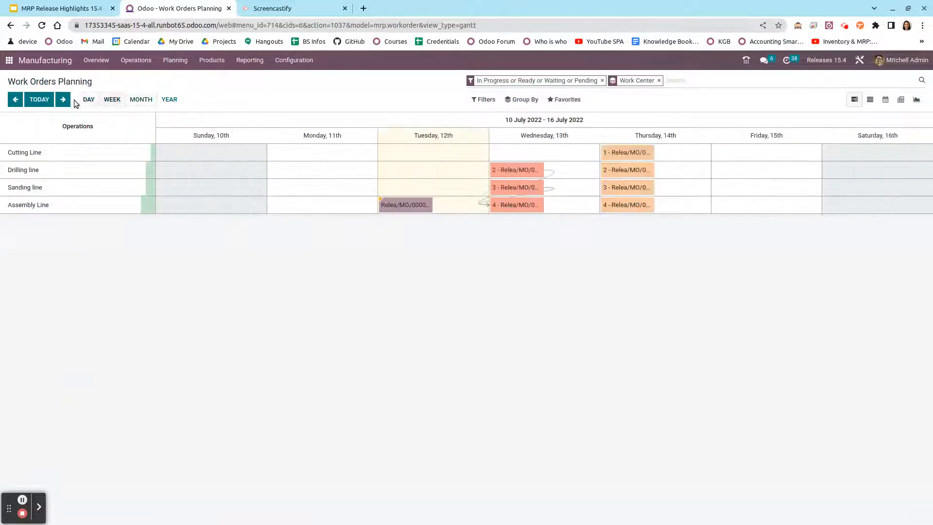
left_click(63, 100)
left_click(67, 102)
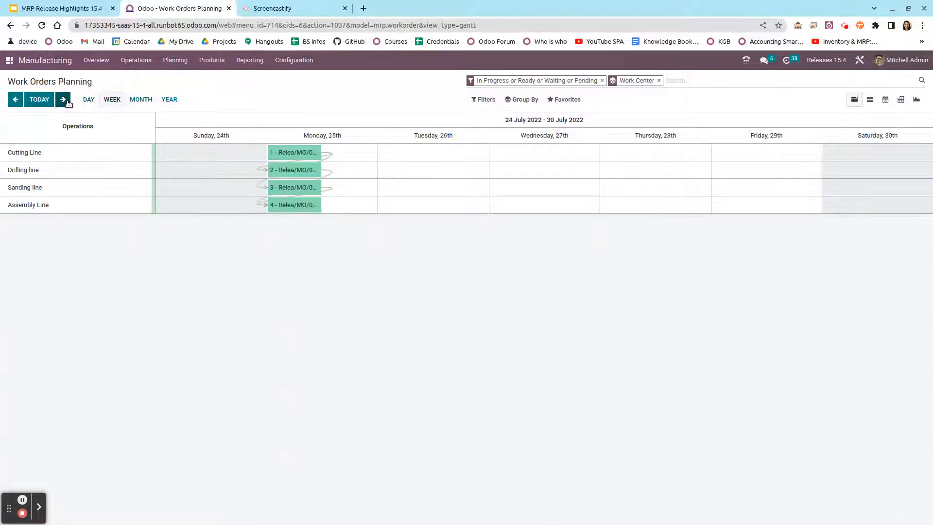
left_click(89, 100)
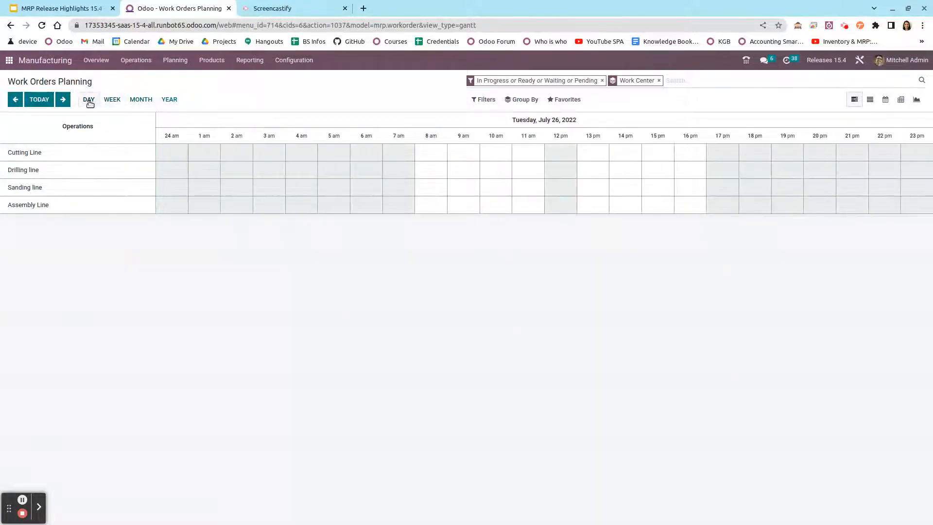
left_click(13, 101)
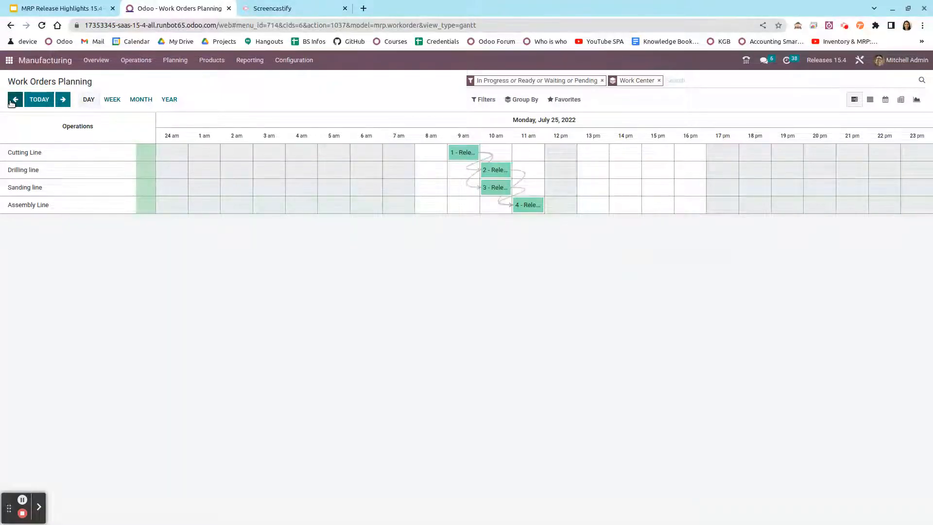
- Reschedule the Table order's Assembly work order on the Assembly Line to start at 10:00 AM on July 25, 2022
mouse_move(463, 157)
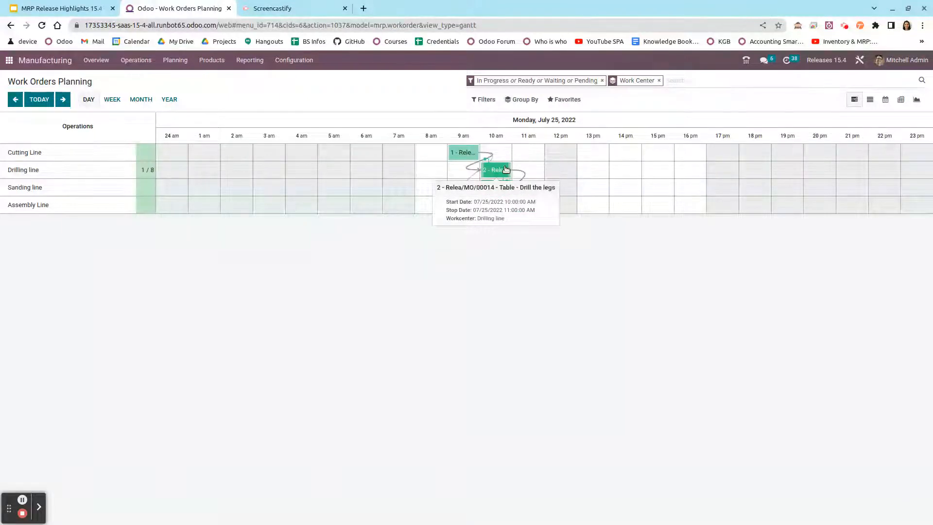
mouse_move(505, 190)
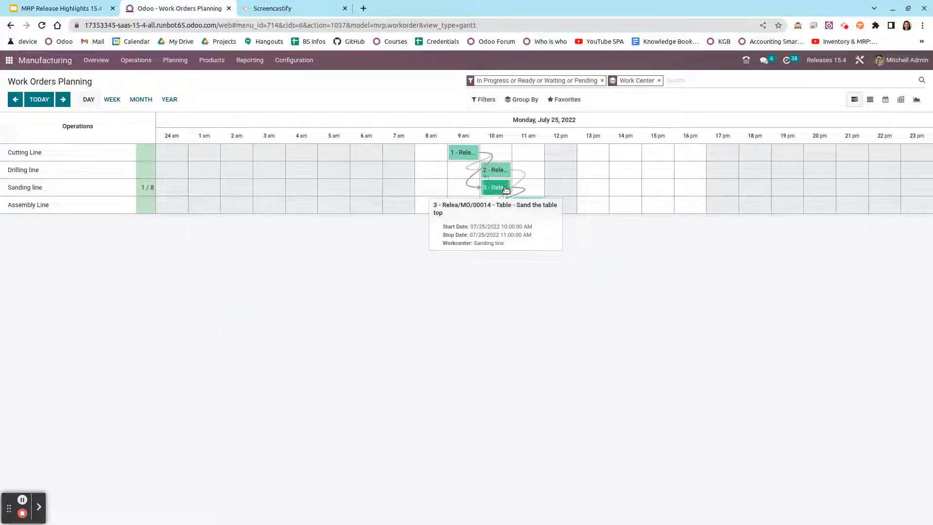
mouse_move(503, 171)
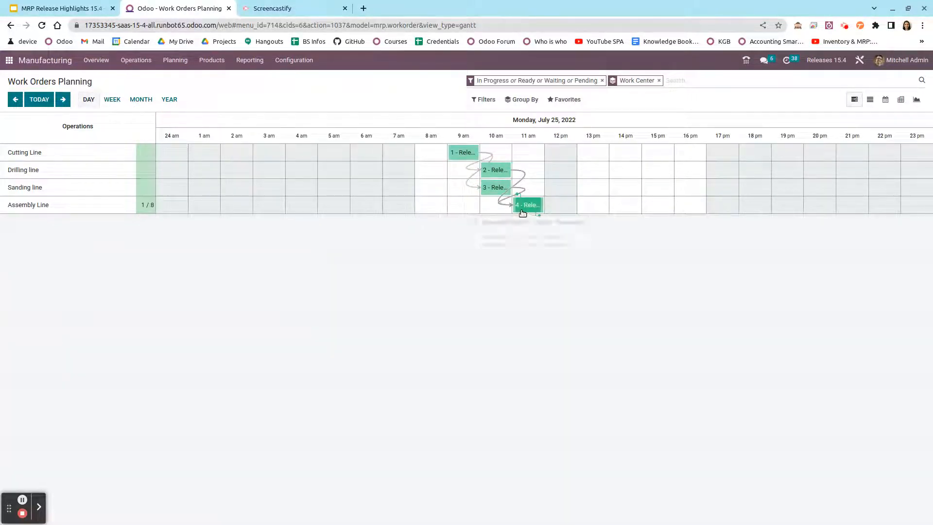
mouse_move(530, 210)
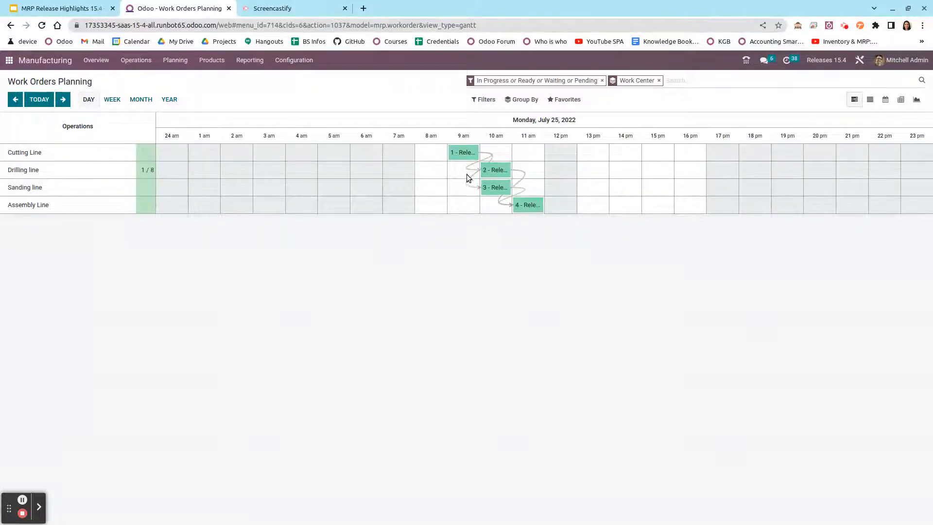
mouse_move(473, 188)
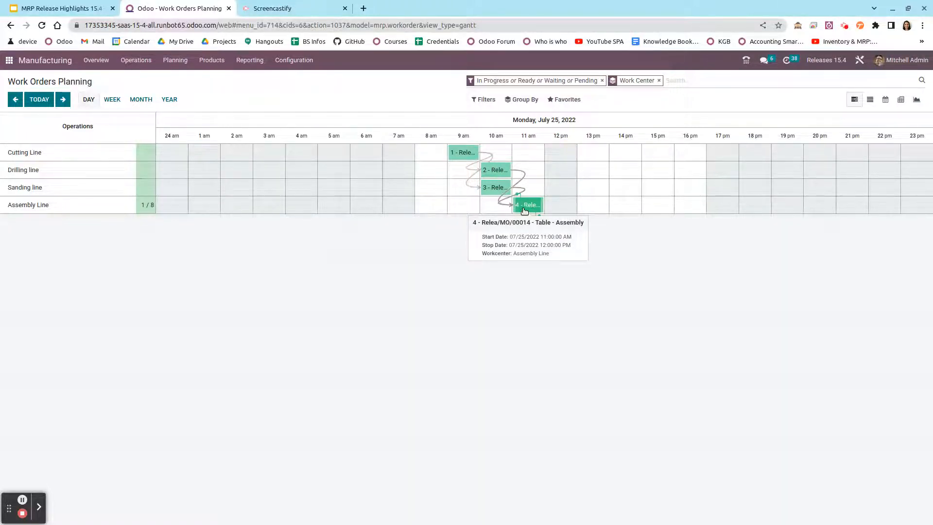
left_click_drag(532, 209, 497, 209)
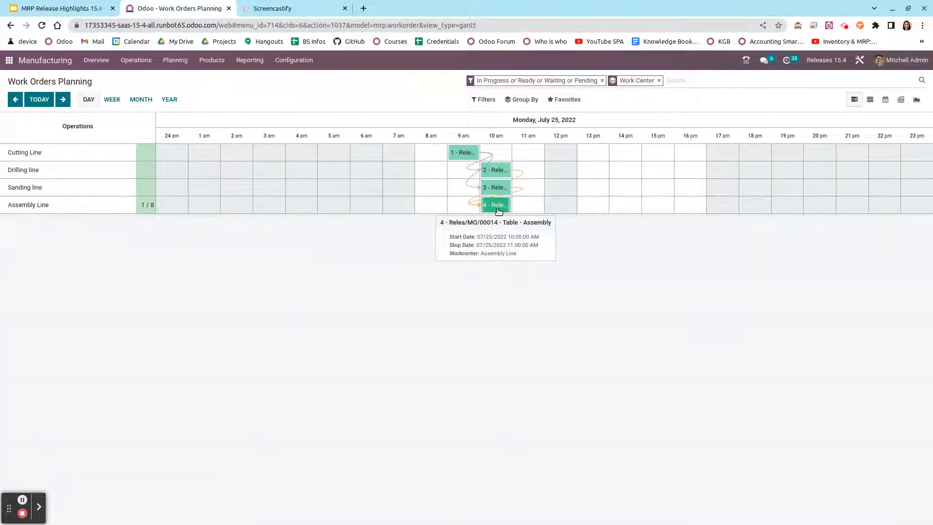
- Try rescheduling Assembly forward from its Sanding dependency to 11:00 AM, and return it to 10:00 AM on the Assembly Line
mouse_move(519, 193)
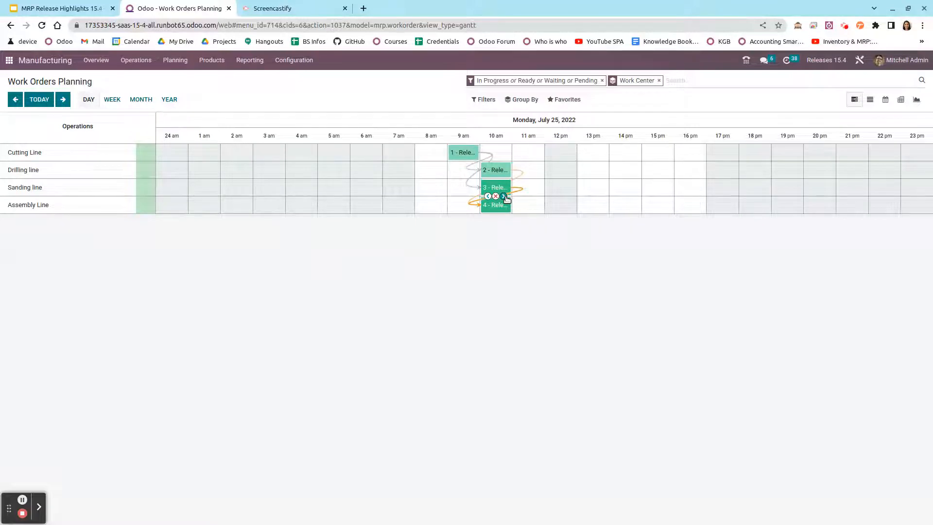
left_click(504, 196)
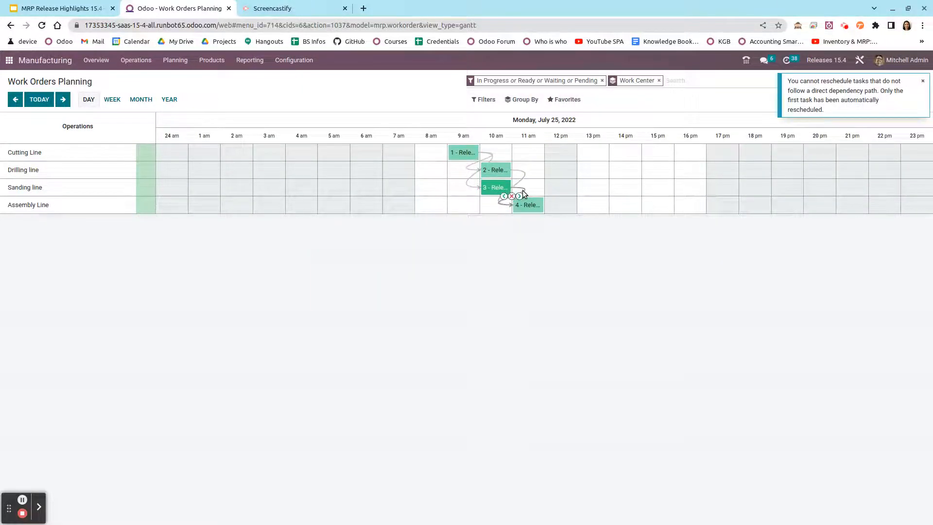
left_click_drag(535, 210, 501, 203)
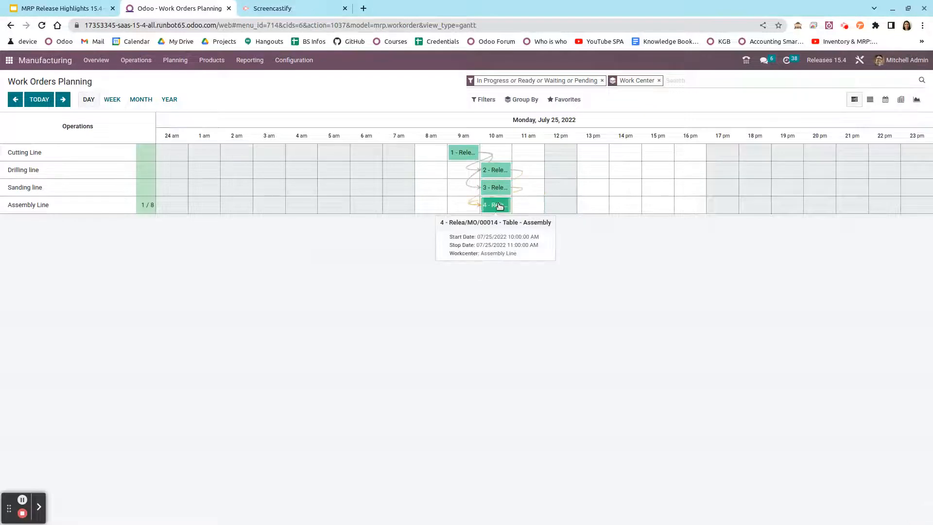
- Reschedule the Sanding and Drilling work orders backward to 9:00 AM through their dependencies on the 10:00 AM Assembly work order
mouse_move(522, 188)
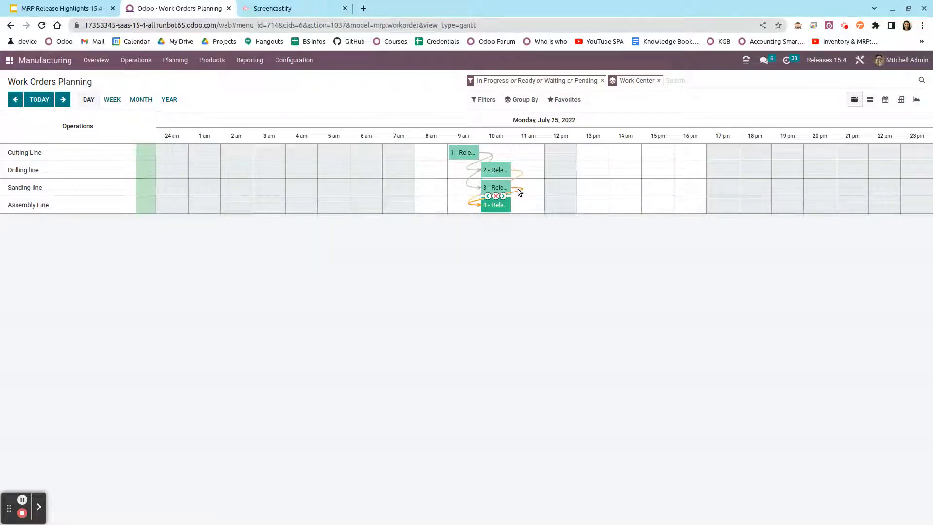
left_click(488, 196)
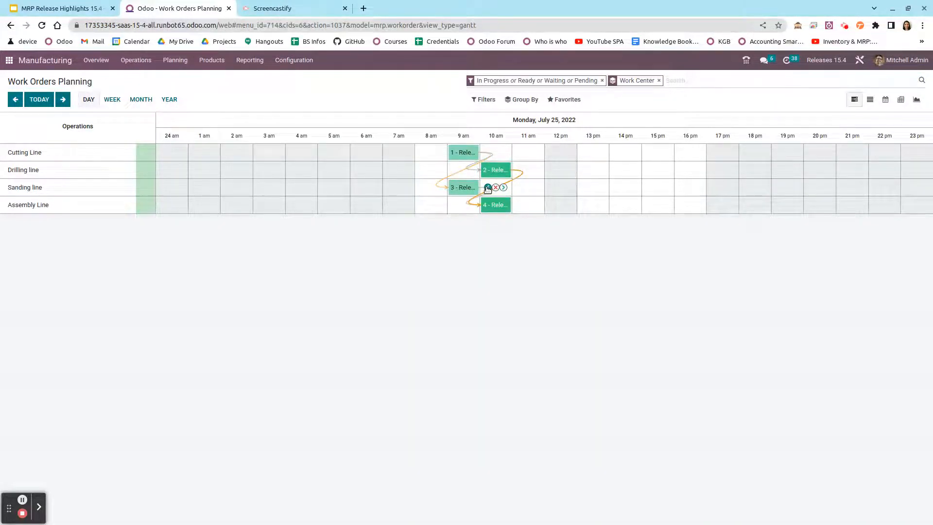
left_click(487, 188)
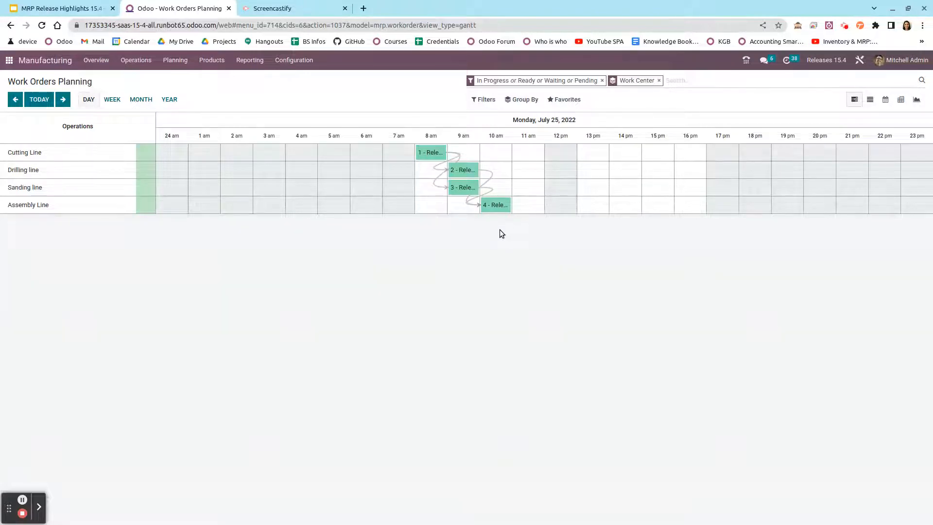
- Move the Assembly work order to 9:00 AM and remove its dependencies on the Sanding and Drilling work orders
mouse_move(494, 210)
left_click_drag(495, 210, 464, 212)
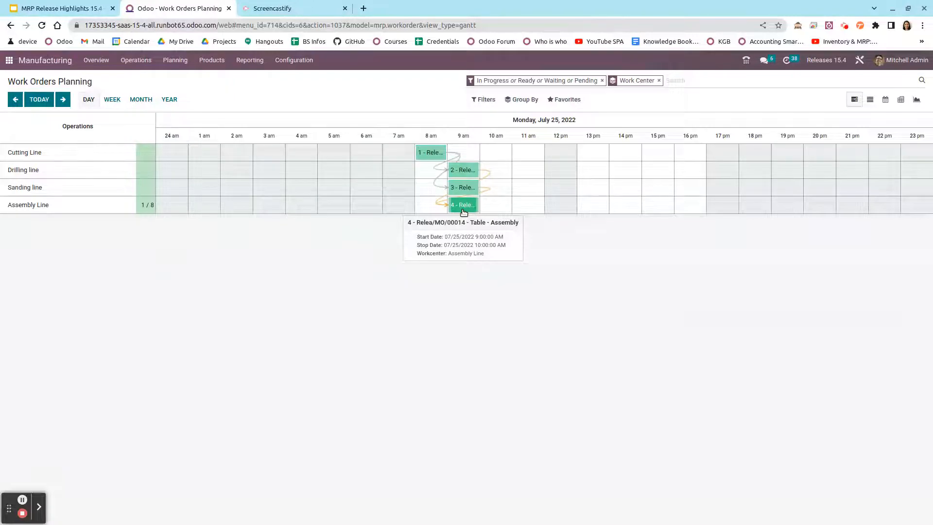
mouse_move(484, 197)
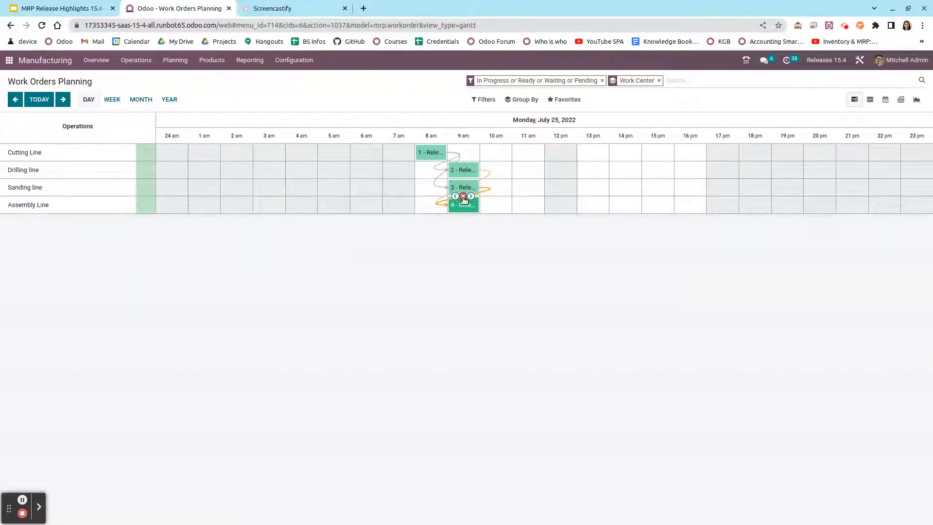
left_click(463, 197)
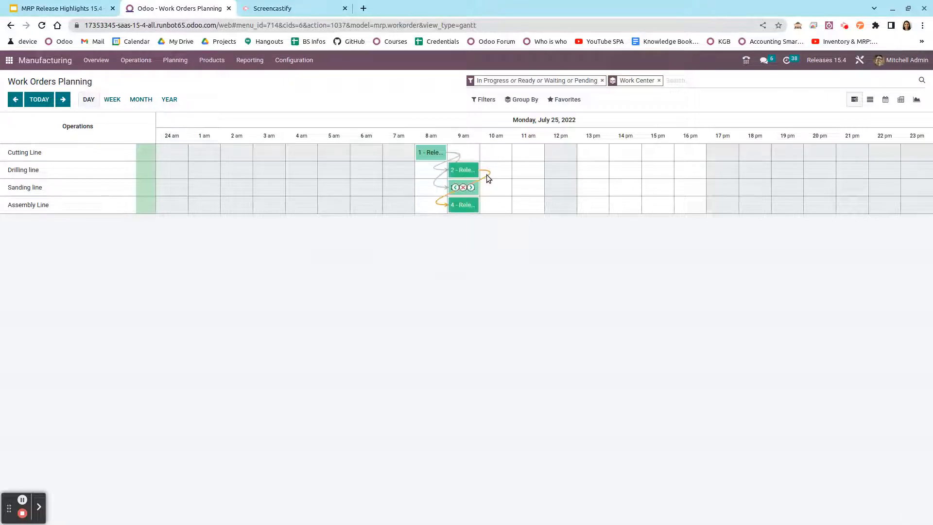
left_click(464, 188)
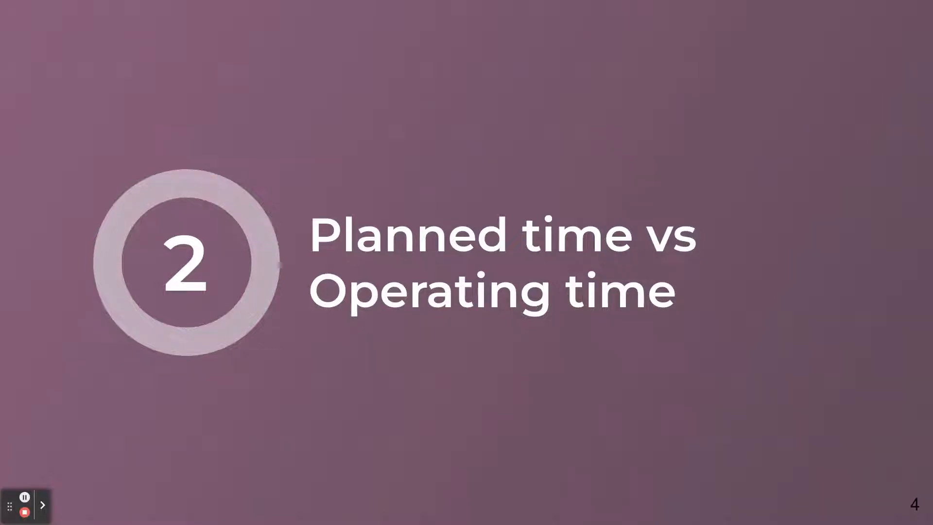
- Leave the slideshow, switch back to Odoo and examine the Table work orders planned for July 25, 2022 at day scale
key("Escape")
left_click(173, 3)
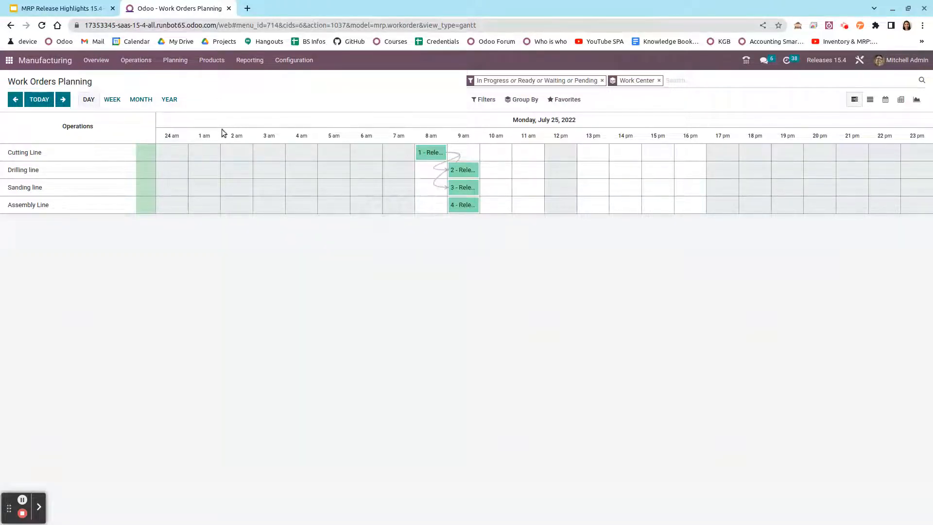
left_click(92, 99)
mouse_move(432, 156)
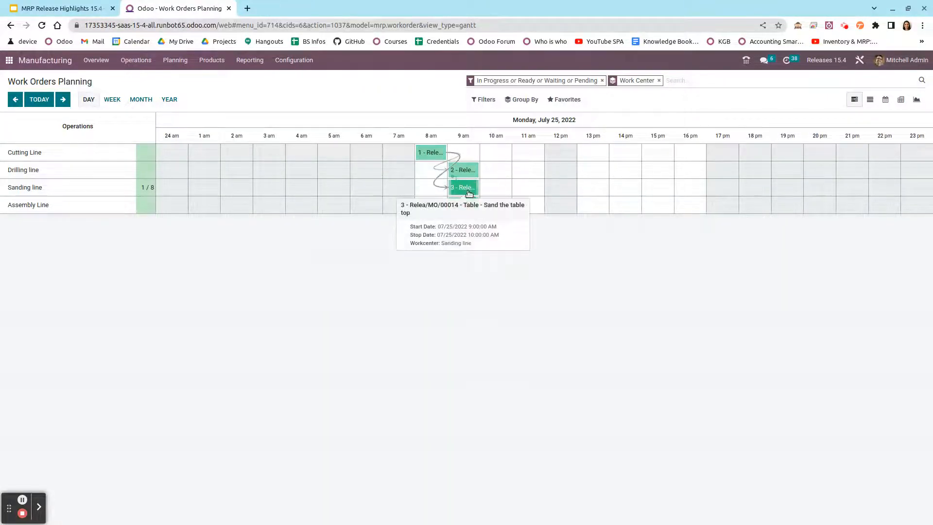
mouse_move(467, 205)
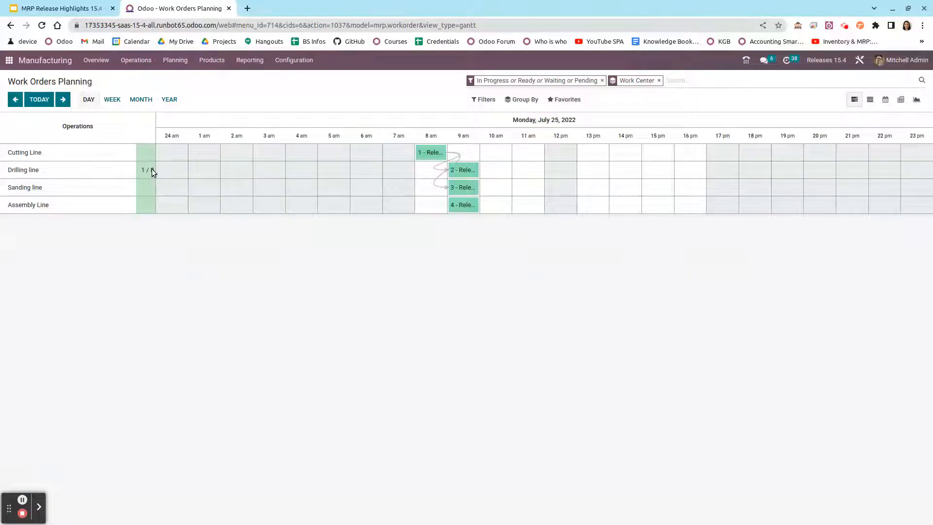
- Examine the work centers' planned load at week scale for 17–23 July 2022 and go back to 10–16 July
left_click(112, 99)
left_click(17, 101)
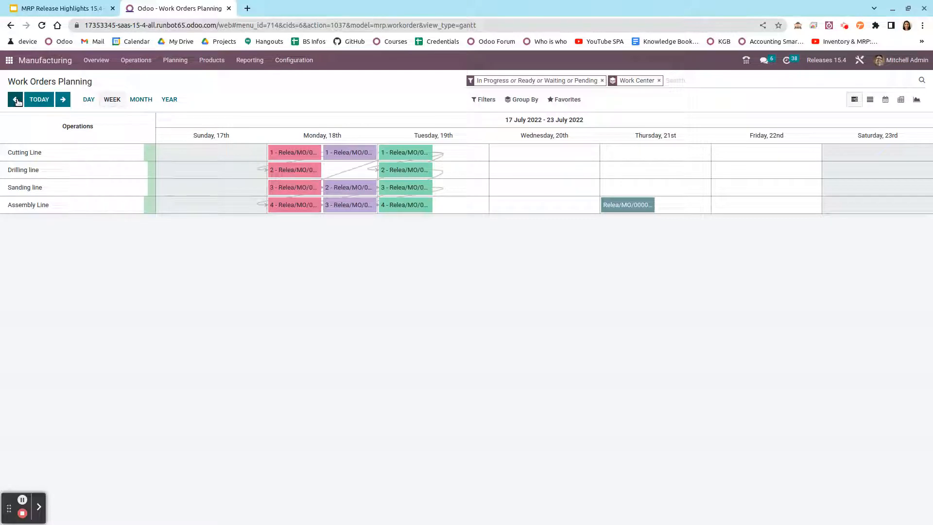
mouse_move(143, 151)
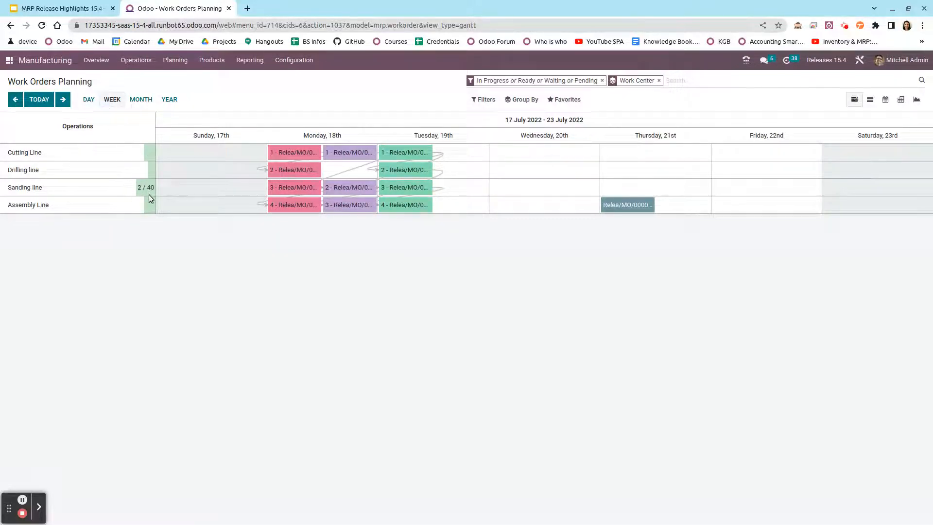
mouse_move(151, 208)
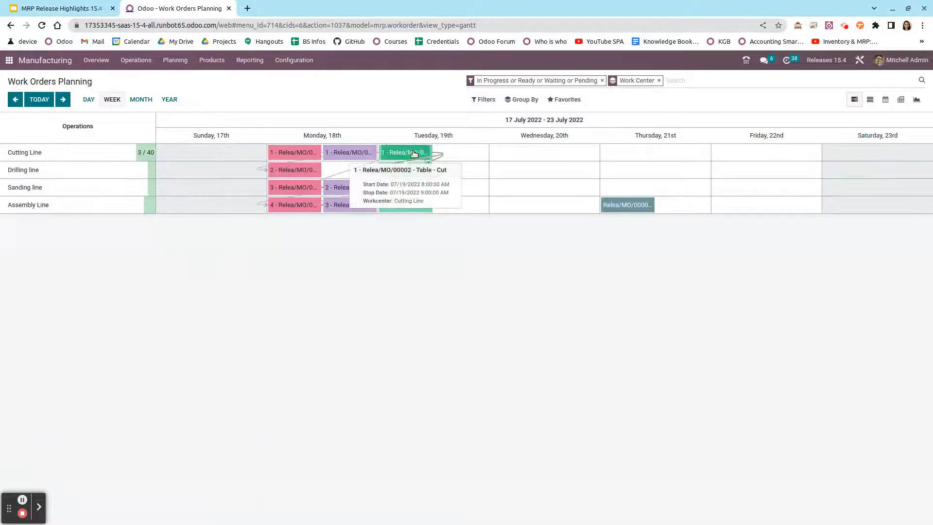
mouse_move(300, 151)
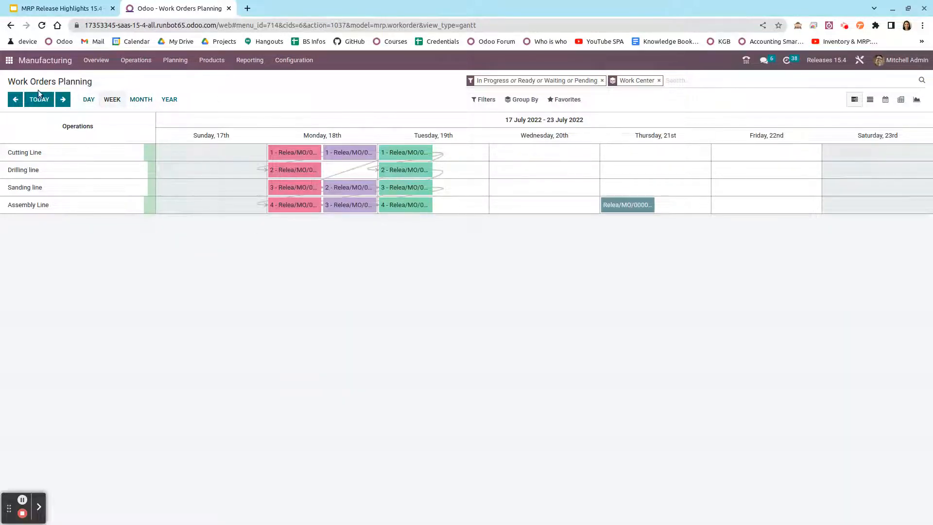
left_click(15, 99)
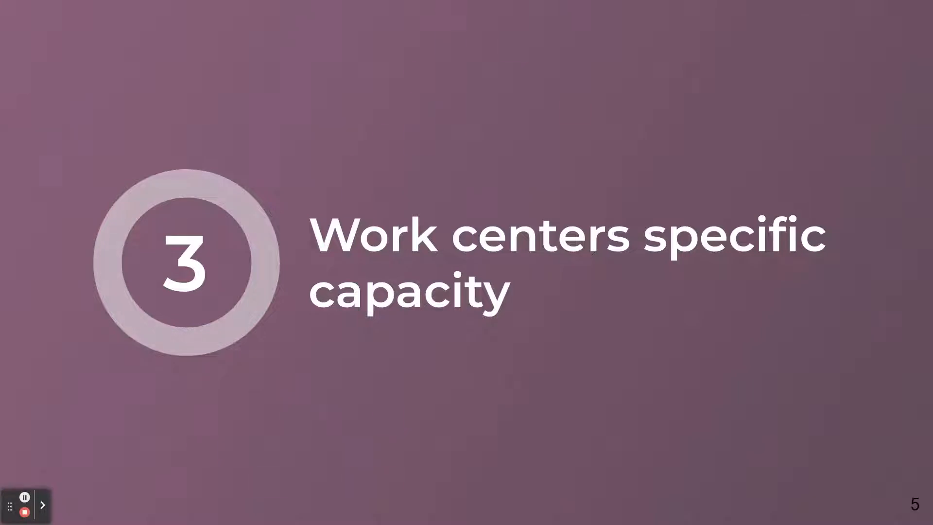
- Leave the slideshow, switch back to Odoo and show the Assembly Line work center's specific capacities per product
key("Escape")
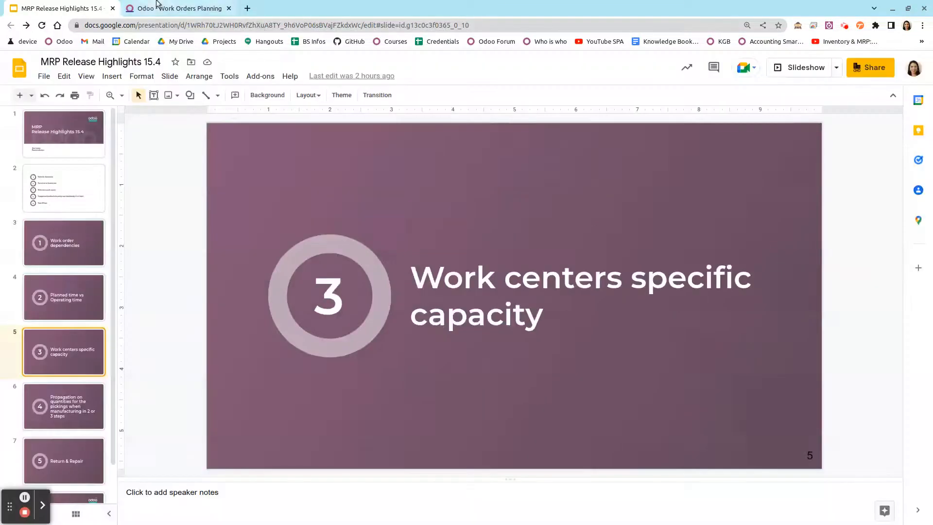
left_click(165, 7)
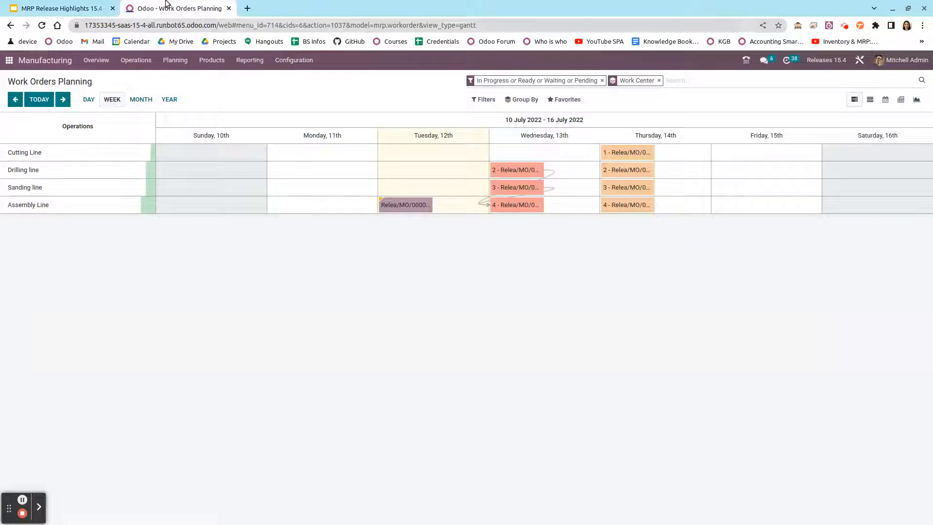
left_click(42, 60)
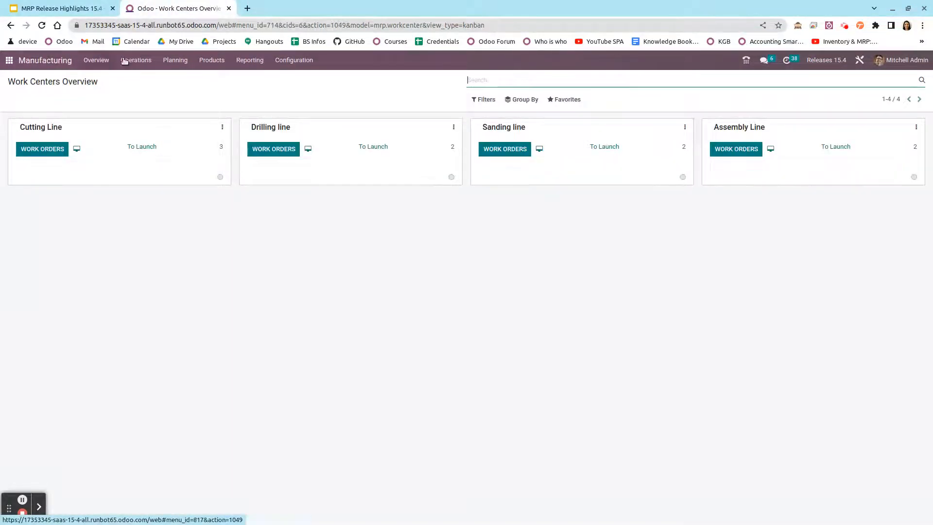
left_click(293, 60)
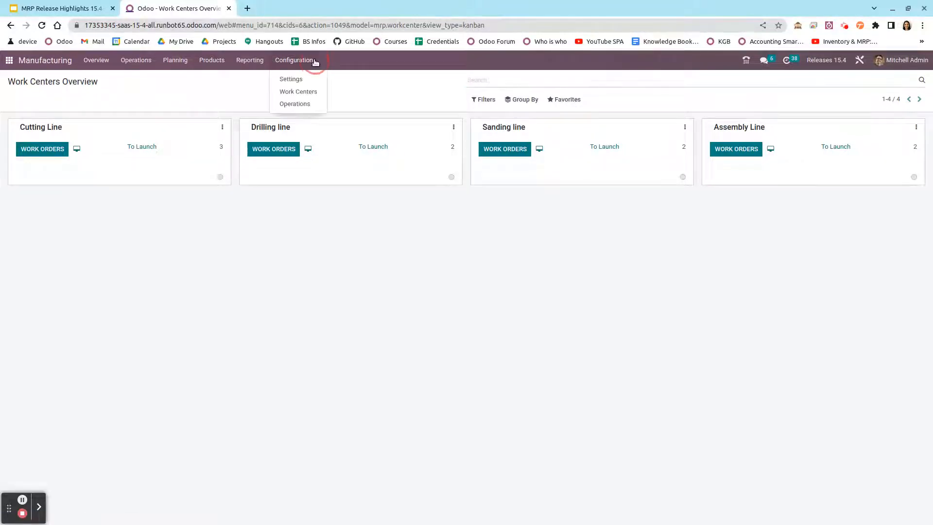
left_click(315, 93)
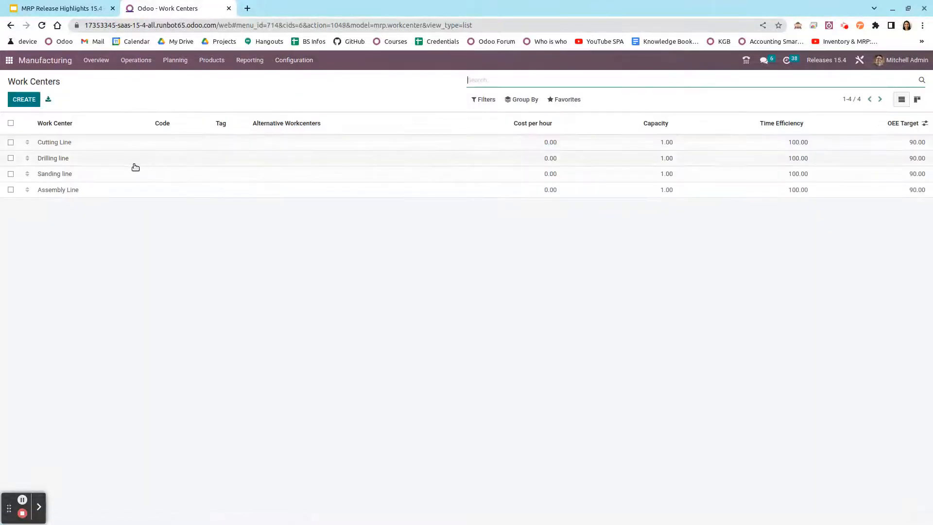
left_click(103, 194)
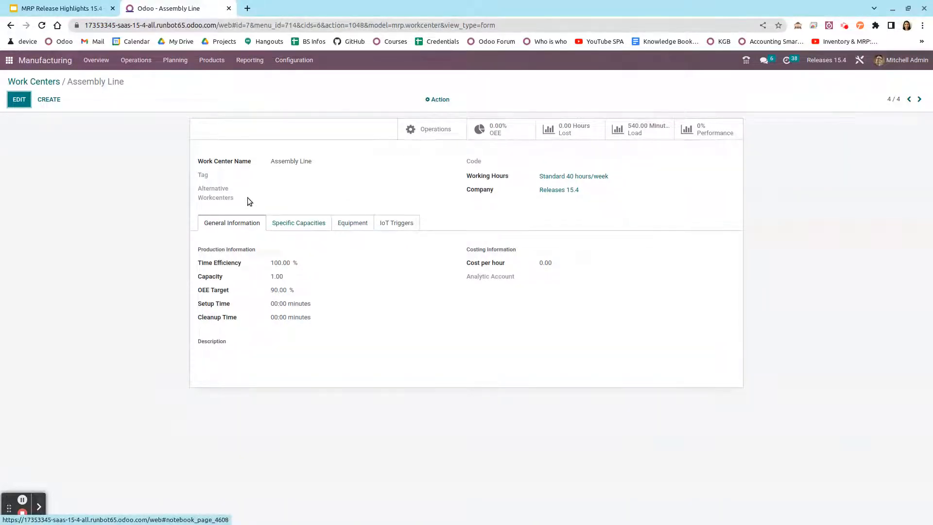
mouse_move(247, 198)
left_click(278, 226)
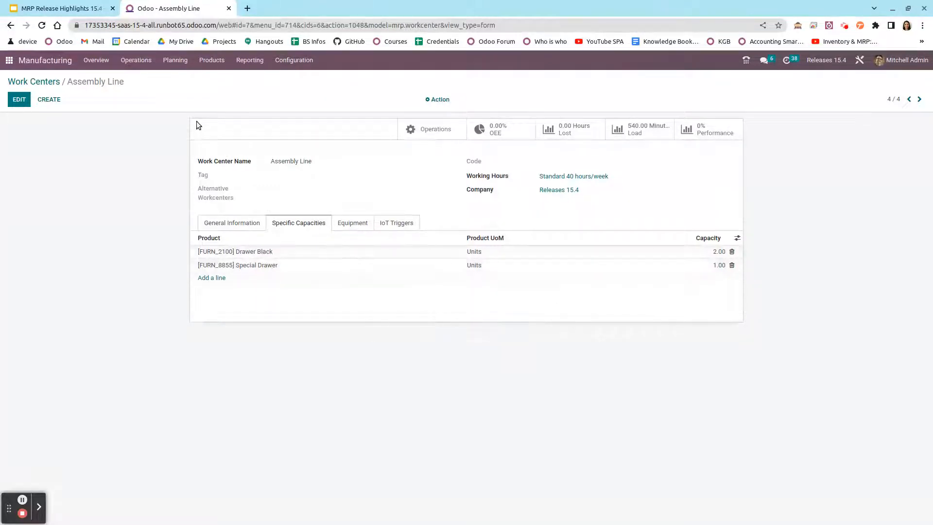
- Create a new manufacturing order for the product [FURN_2100] Drawer Black
left_click(138, 63)
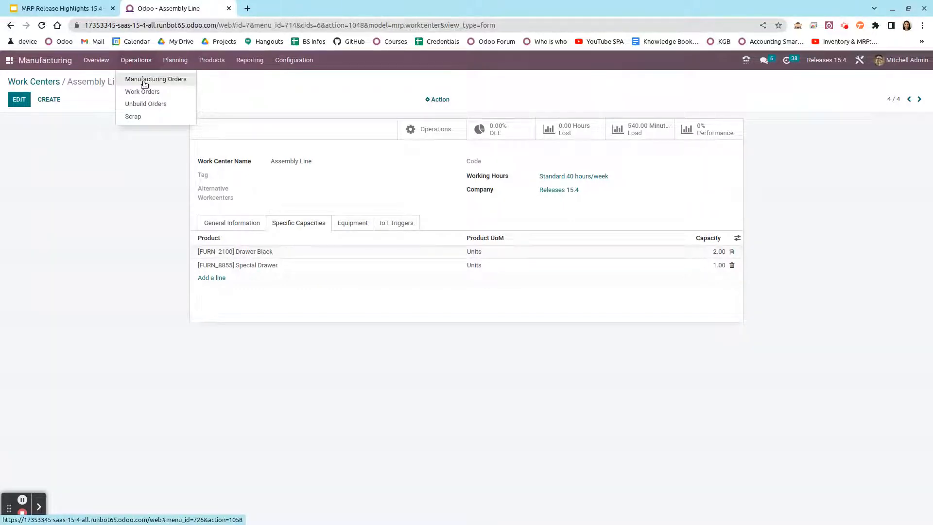
left_click(144, 83)
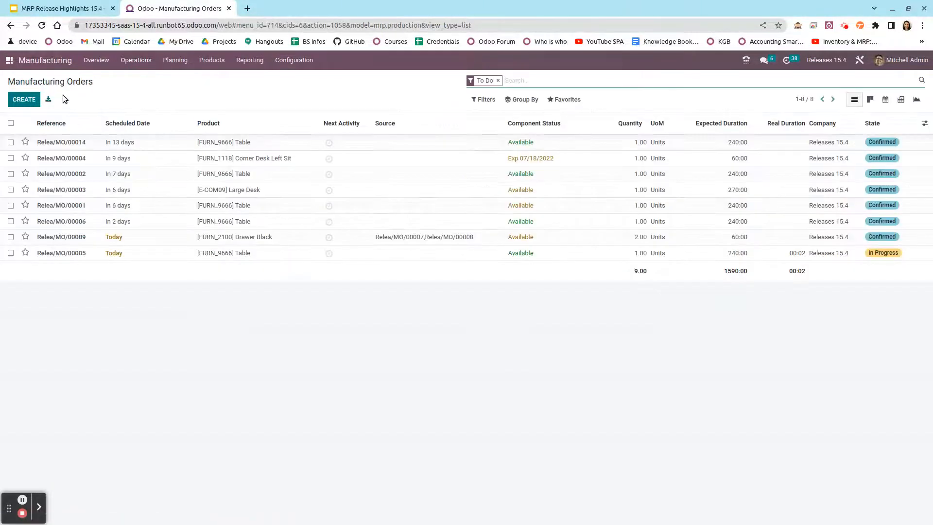
left_click(20, 103)
type("d")
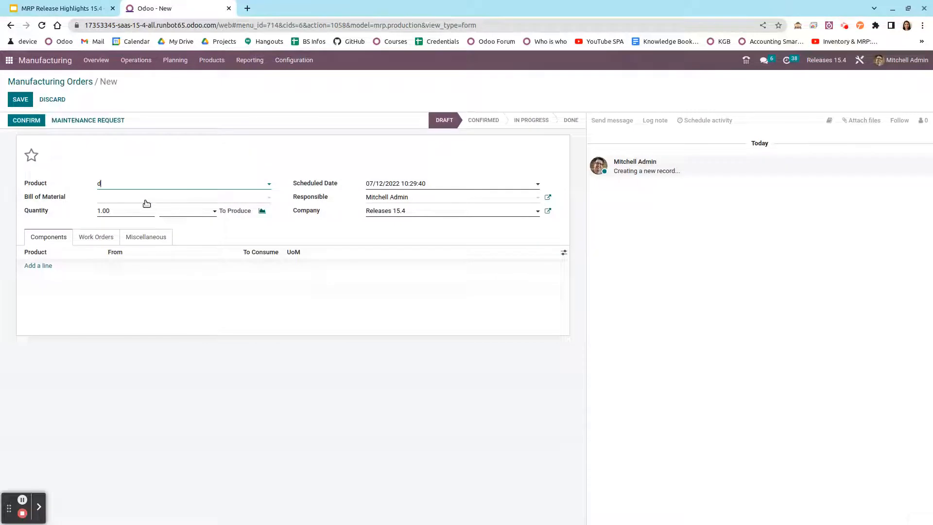
type("ra")
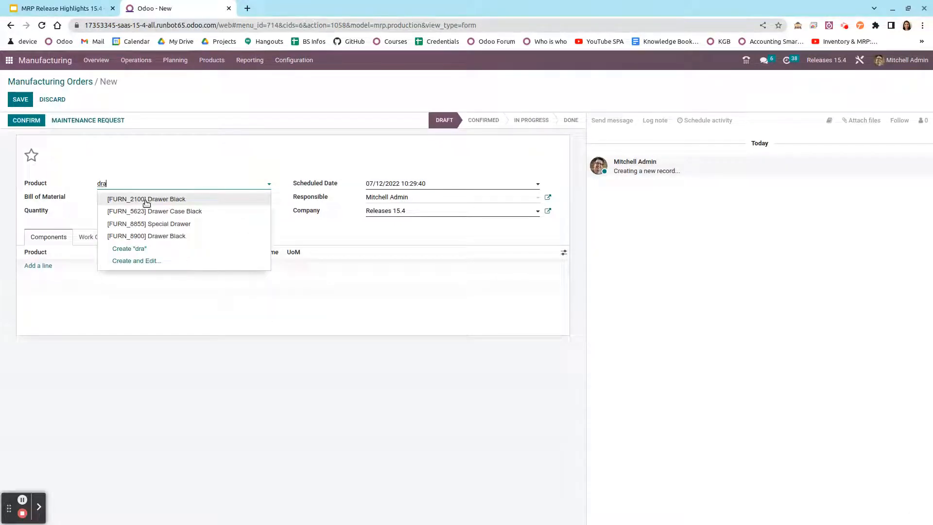
left_click(147, 202)
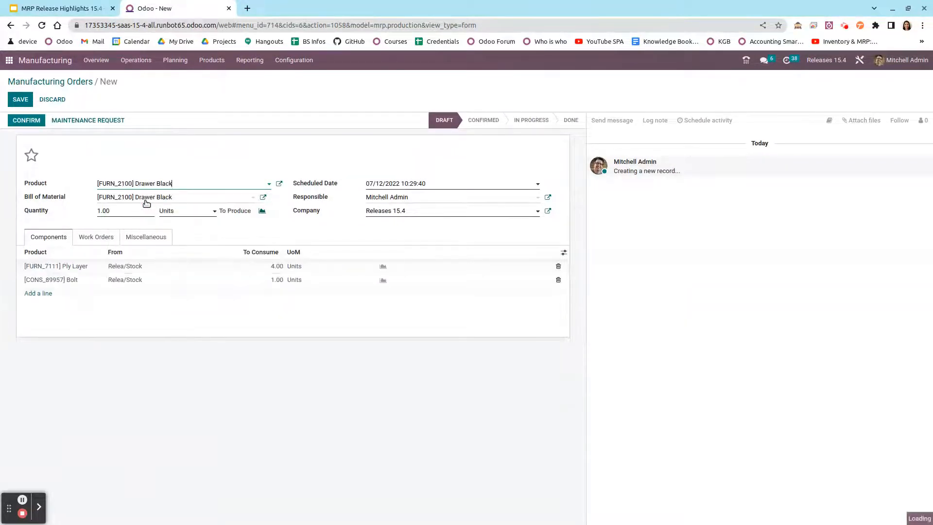
- Set the Drawer Black order's quantity to 2 with its work orders shown, and save and confirm the order
left_click(87, 240)
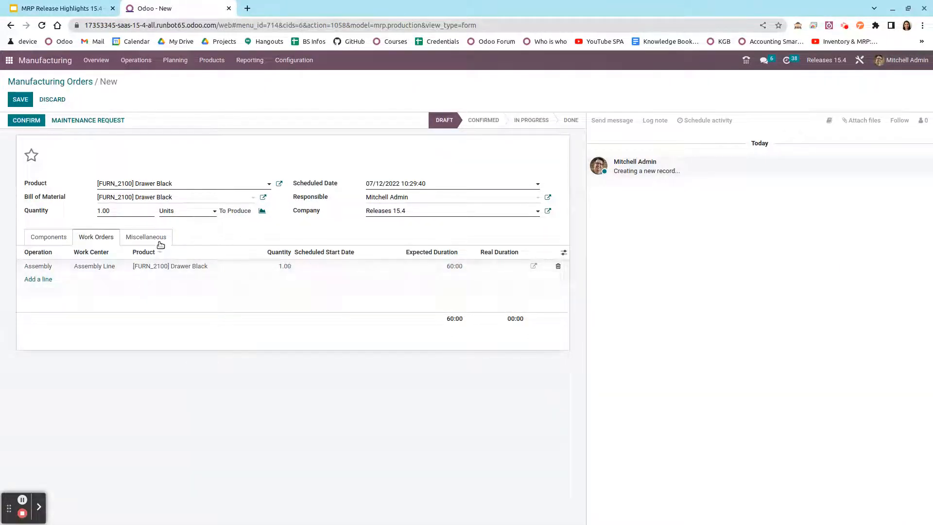
left_click_drag(129, 210, 86, 210)
type("2")
left_click(177, 157)
left_click(21, 100)
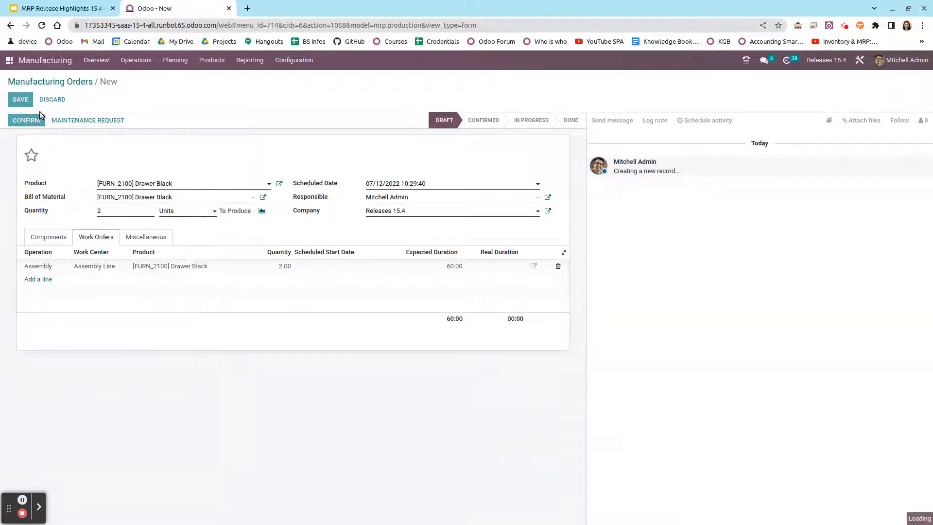
left_click(33, 121)
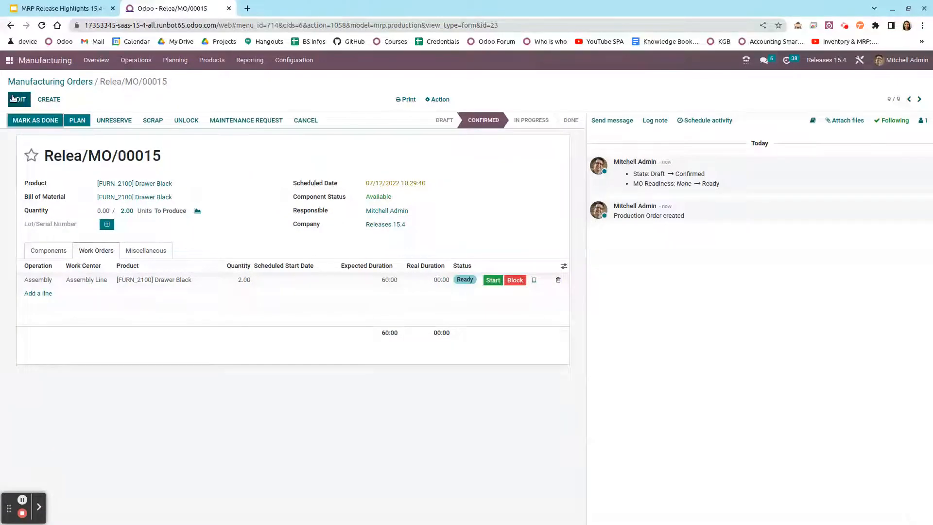
- Set the Drawer Black order's scheduled date to 07/12/2022 13:00:00, and save and plan the order
left_click(439, 184)
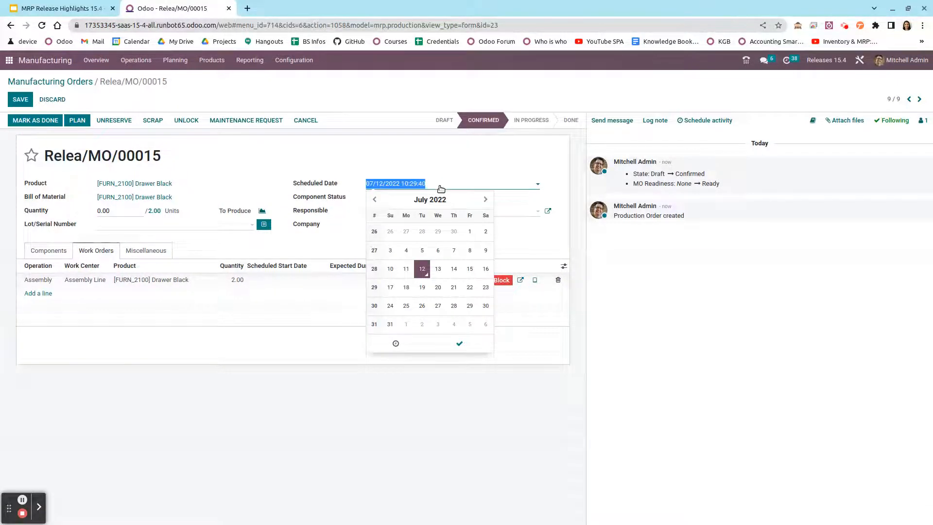
left_click(396, 345)
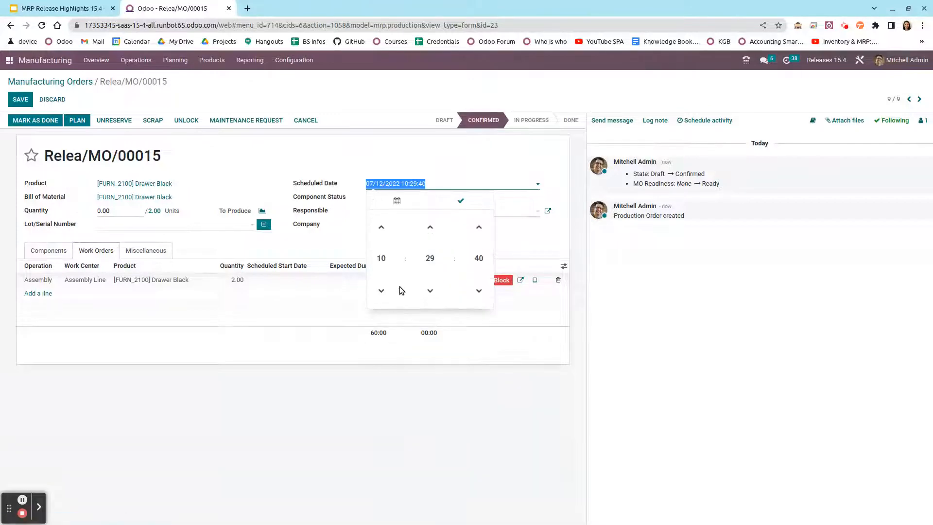
left_click(382, 237)
left_click(381, 237)
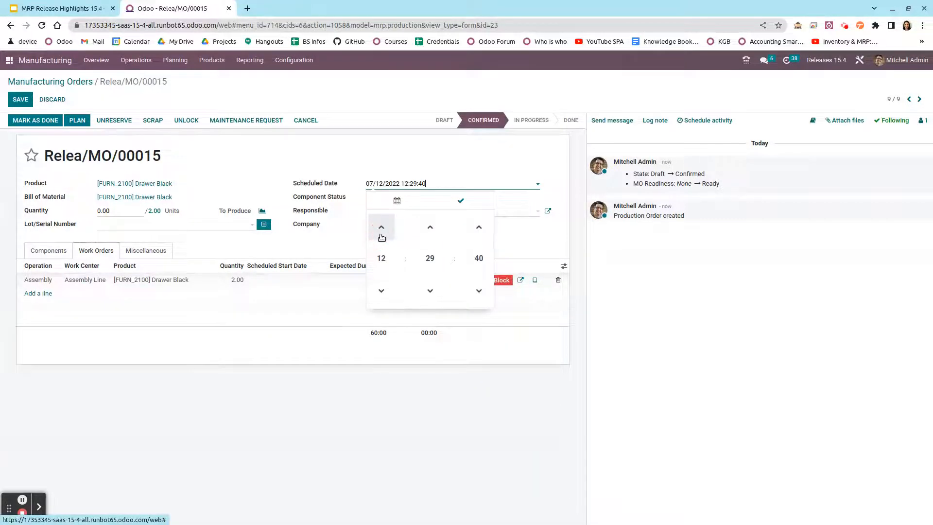
left_click(382, 237)
left_click(430, 260)
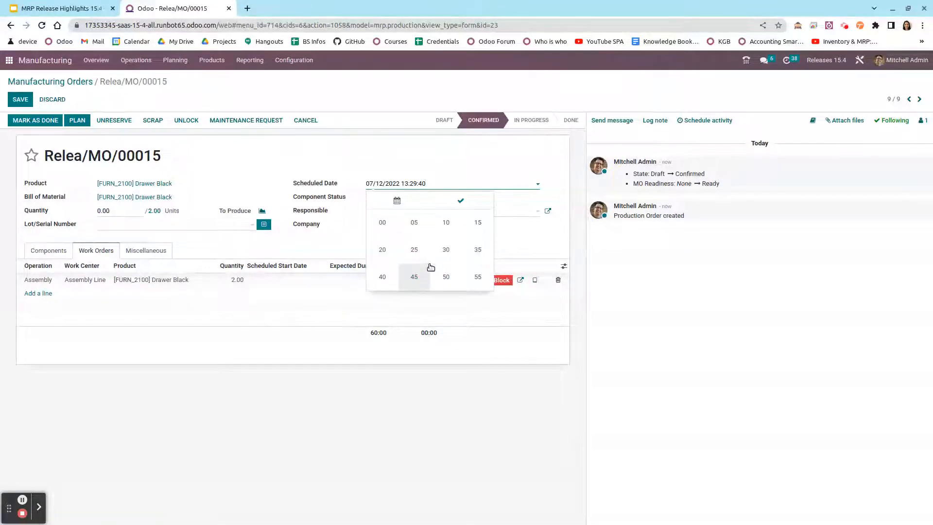
left_click(381, 221)
left_click(478, 258)
left_click(381, 222)
left_click(461, 201)
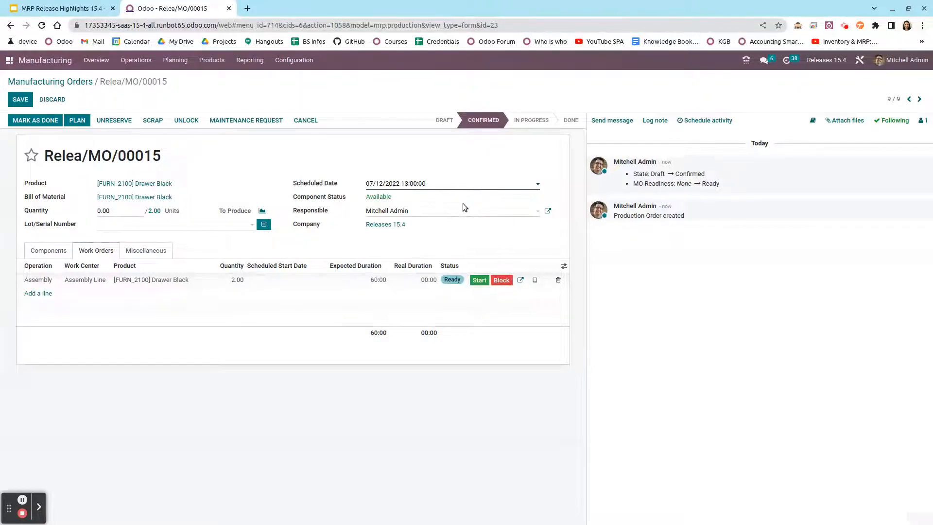
left_click(27, 100)
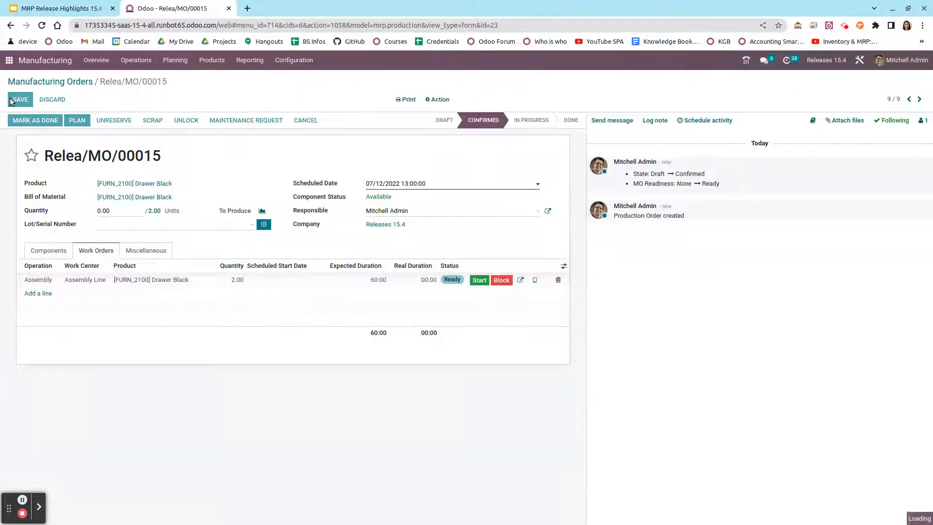
left_click(77, 121)
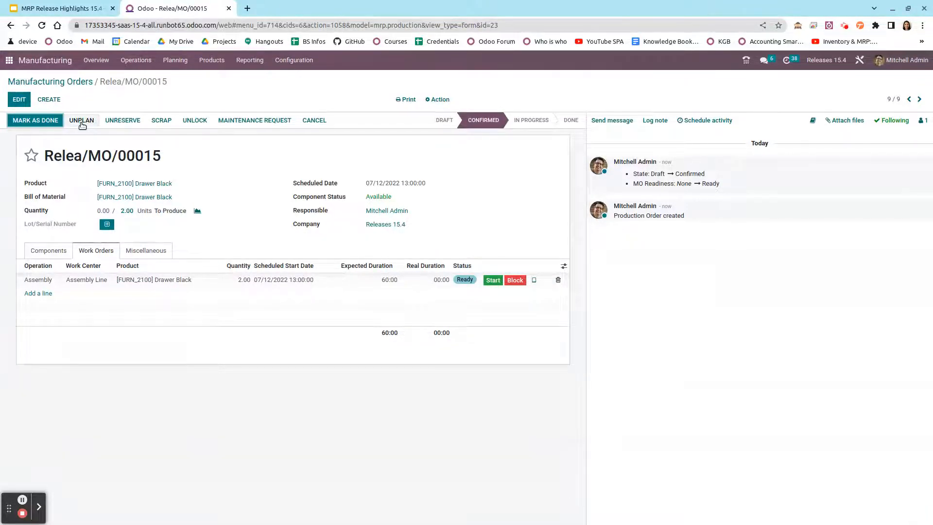
- Create another manufacturing order for 2 units of the product [FURN_8855] Special Drawer
left_click(143, 62)
left_click(154, 79)
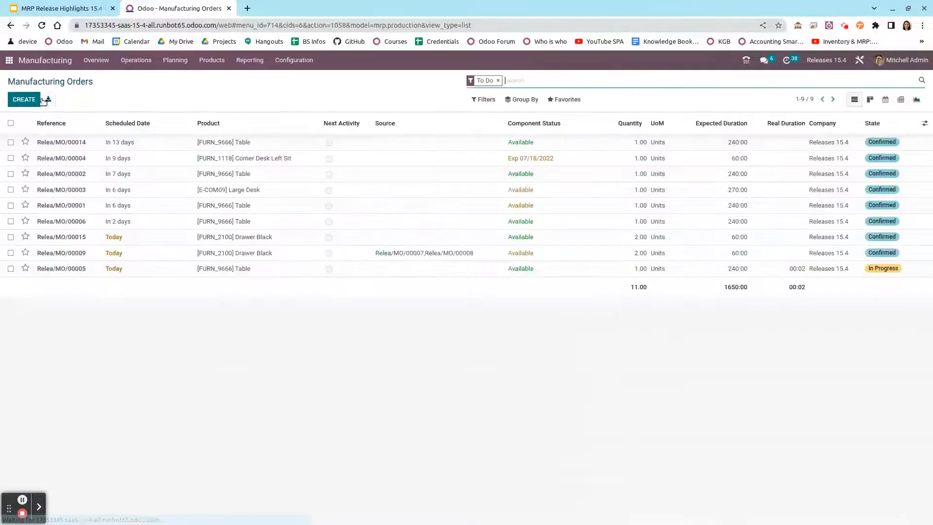
left_click(29, 105)
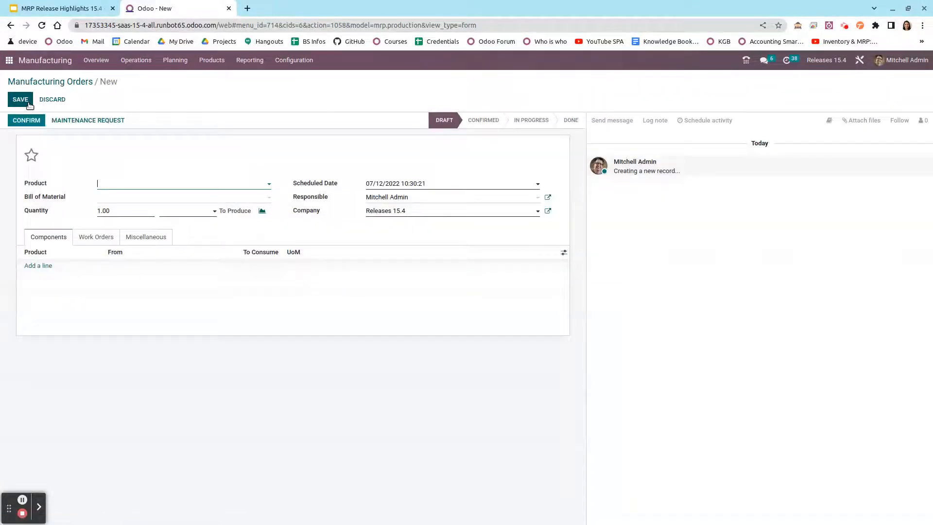
type("sp")
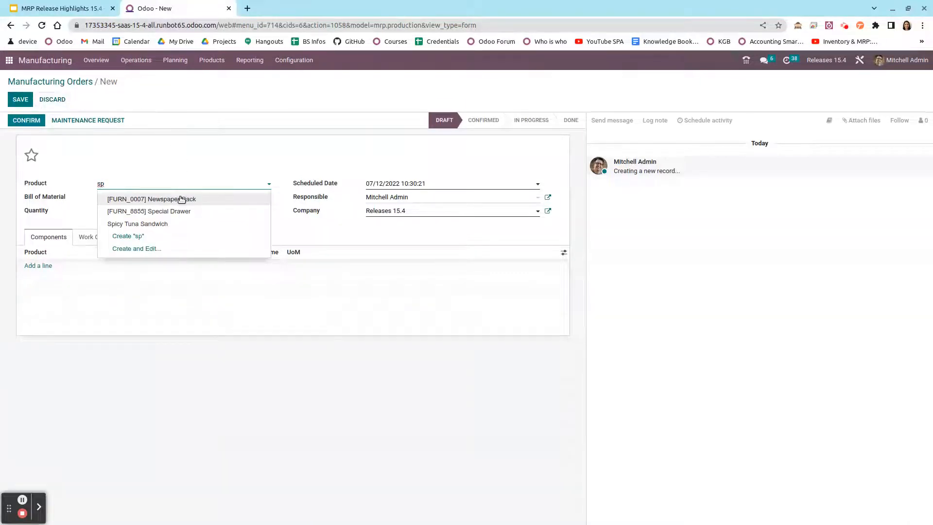
left_click(181, 212)
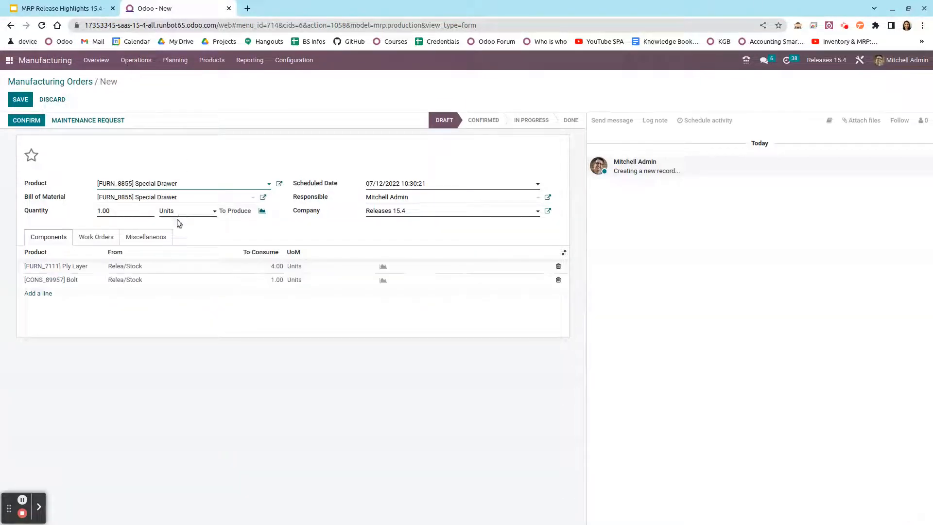
double_click(117, 210)
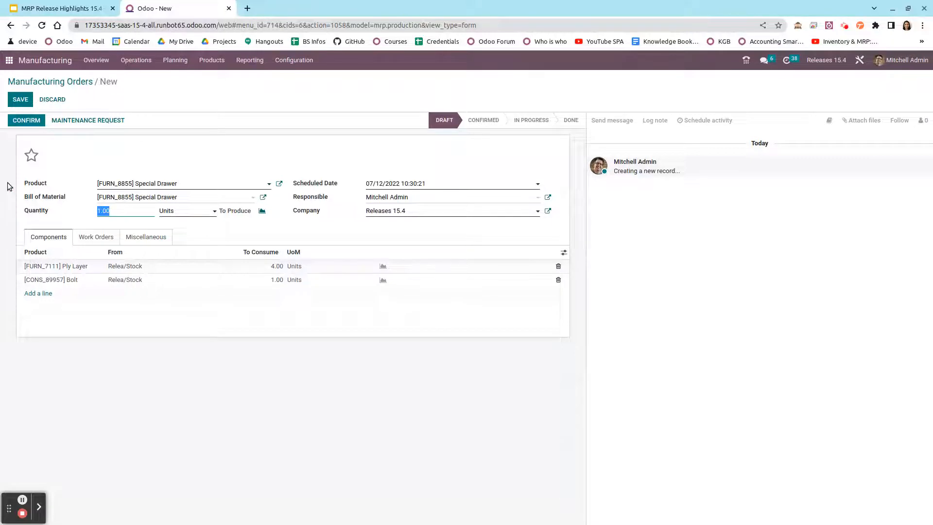
type("2")
left_click(234, 143)
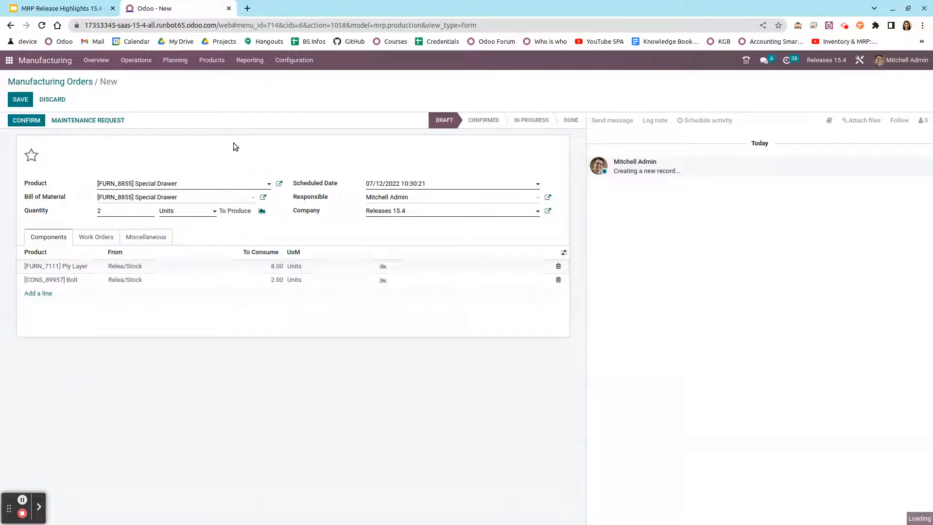
- Set the Special Drawer order's scheduled date to 07/12/2022 15:00:00
left_click(402, 183)
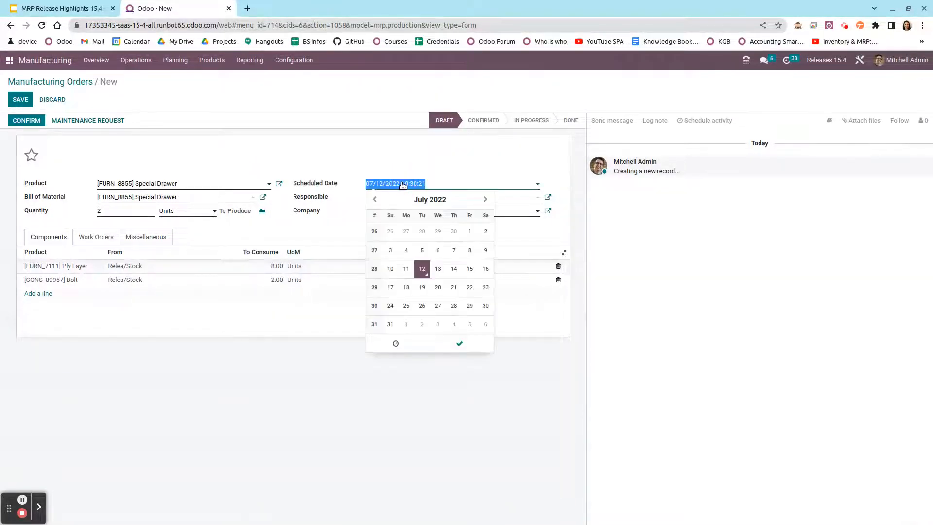
left_click(409, 343)
left_click(388, 238)
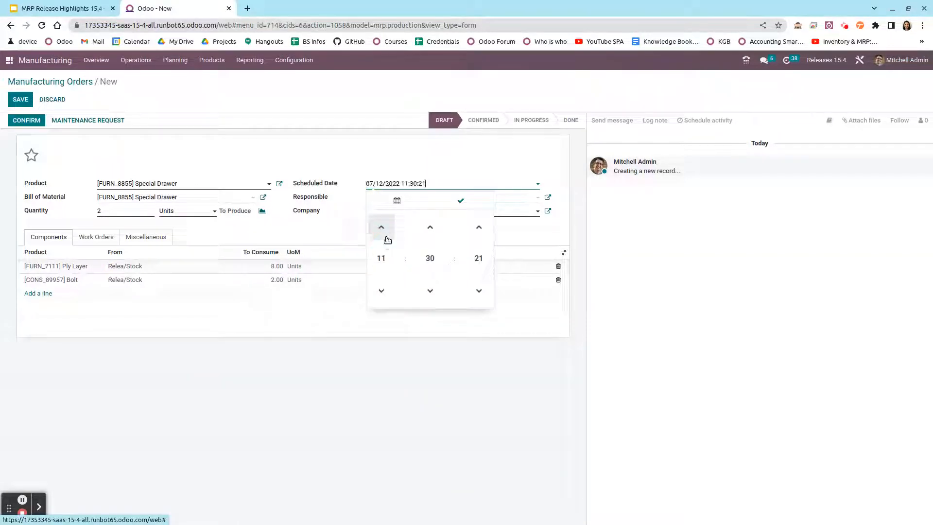
left_click(382, 228)
left_click(388, 239)
left_click(429, 258)
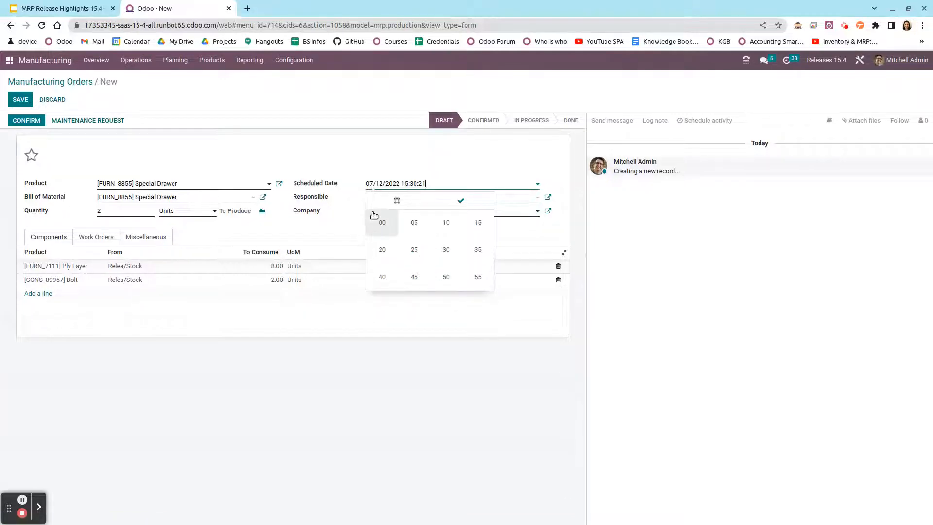
left_click(381, 221)
left_click(479, 258)
left_click(381, 223)
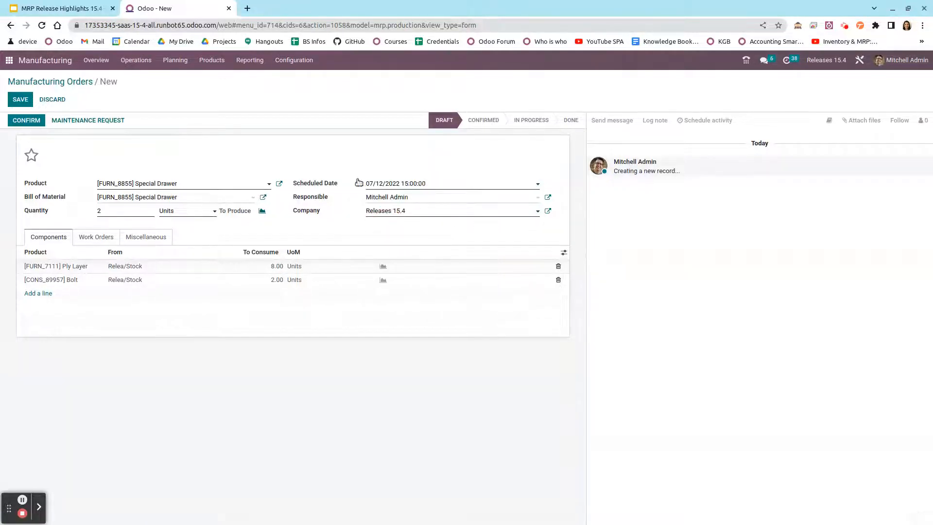
- Save, confirm and plan the Special Drawer order, and show its work orders
left_click(20, 99)
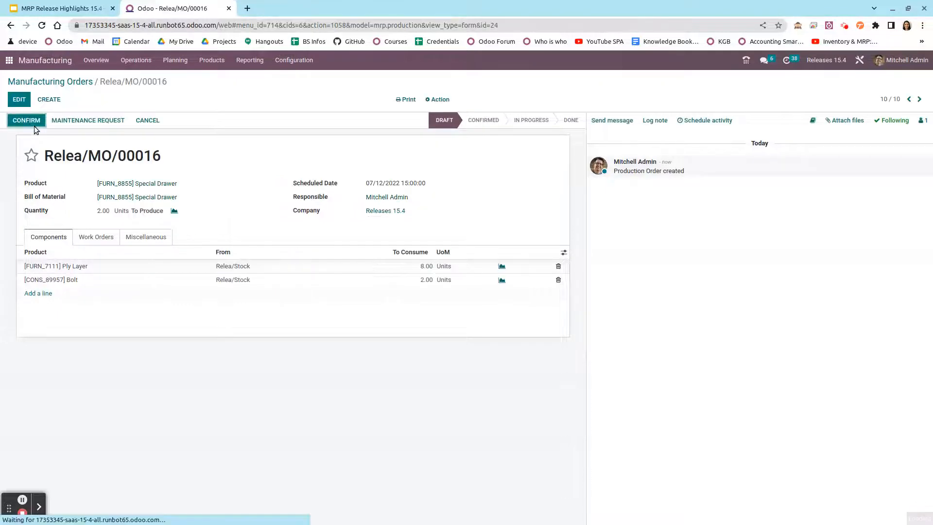
left_click(29, 122)
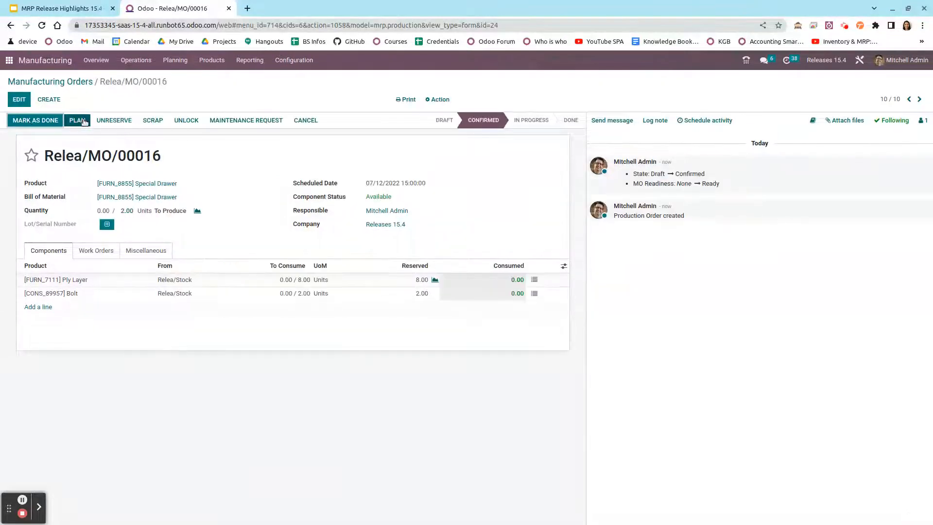
left_click(78, 121)
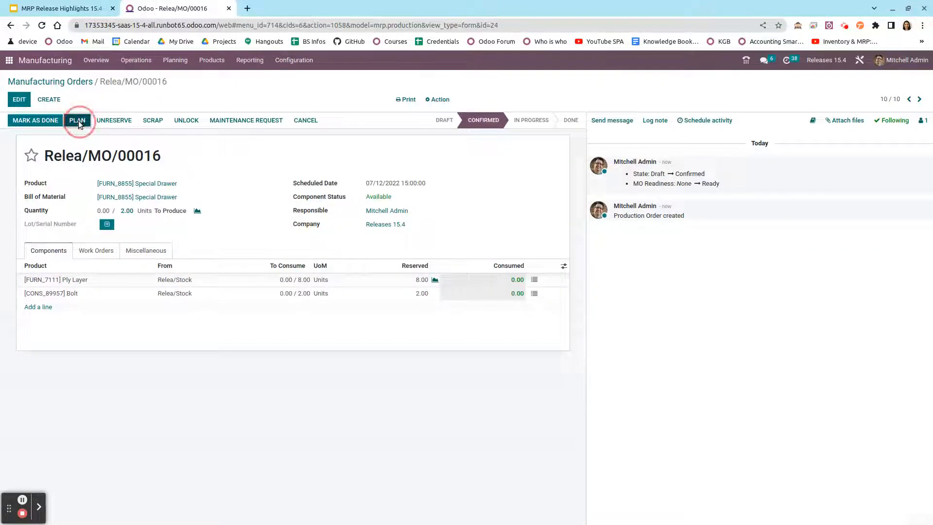
left_click(97, 252)
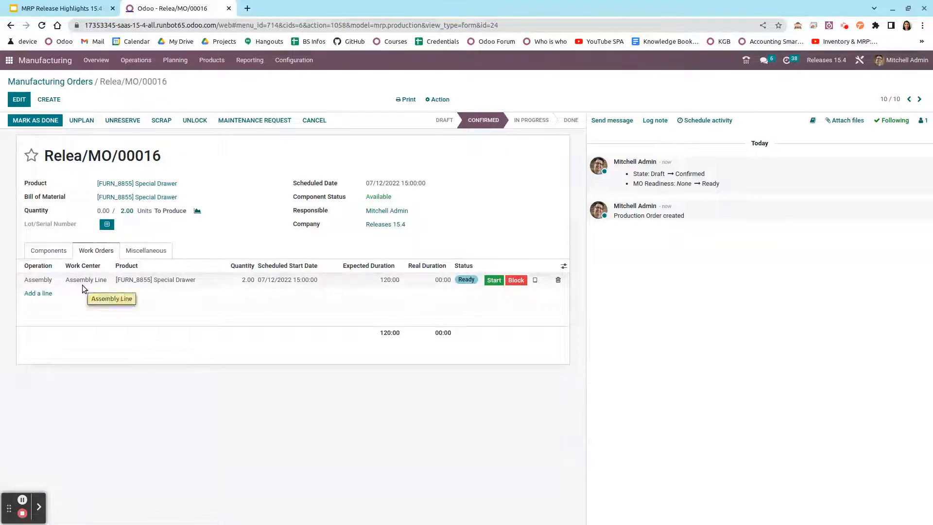
- Open the work order planning by work center at day scale and compare the two drawer orders' durations on the Assembly Line
left_click(181, 66)
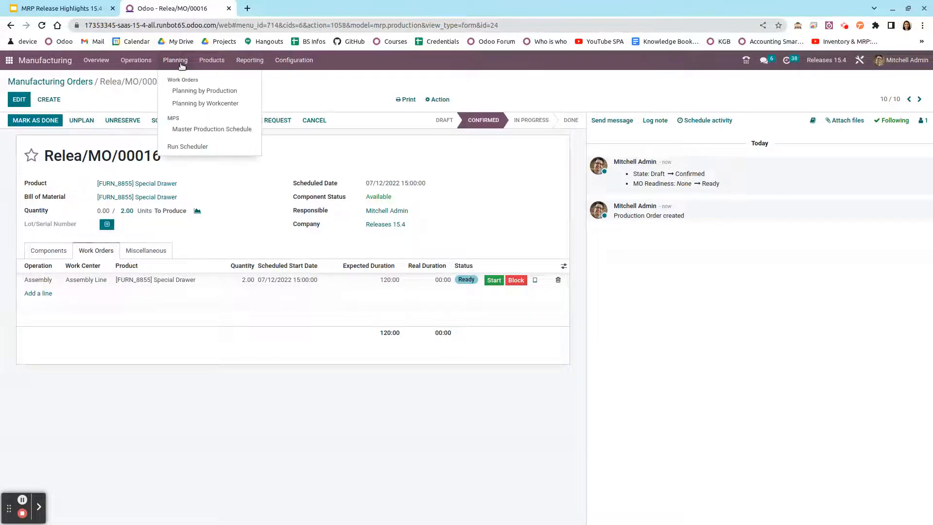
left_click(197, 104)
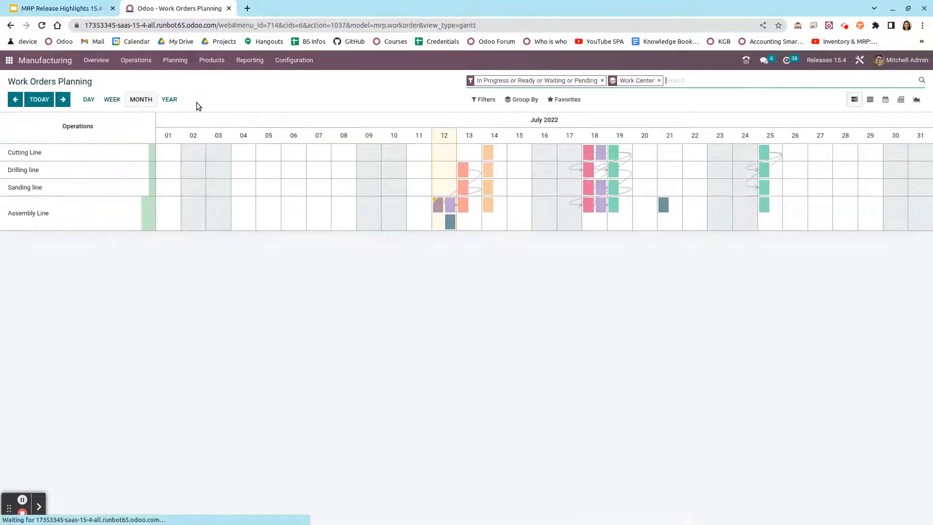
left_click(89, 100)
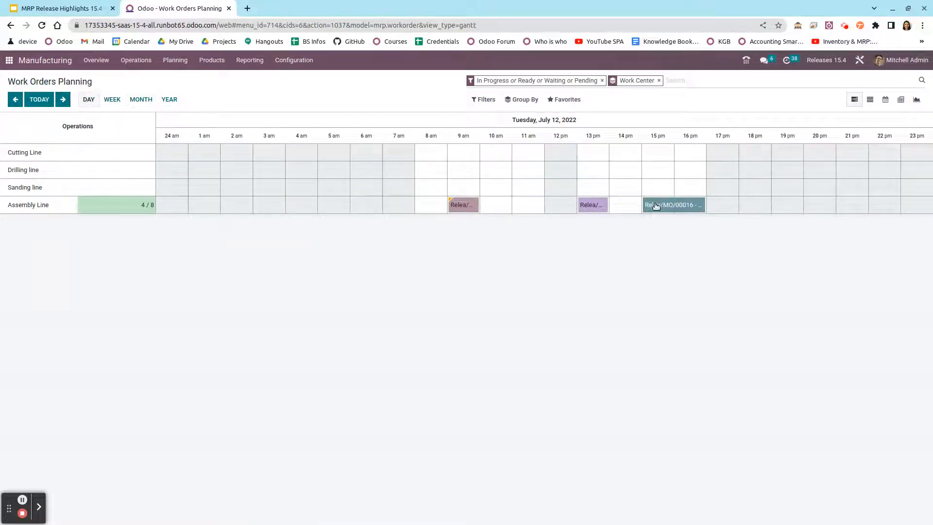
mouse_move(585, 209)
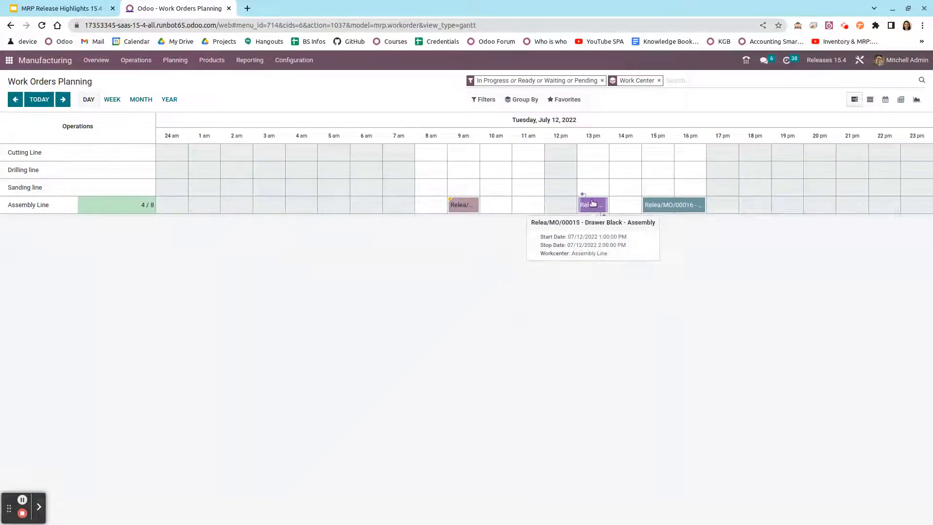
mouse_move(650, 203)
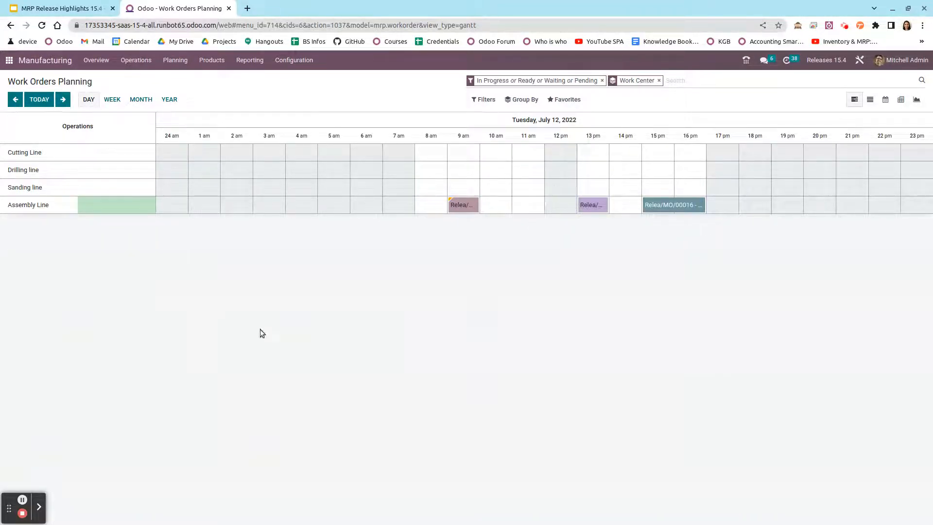
- Switch to the presentation, show the slide on quantity propagation for pickings in 2 or 3 steps, and return to Odoo
left_click(40, 4)
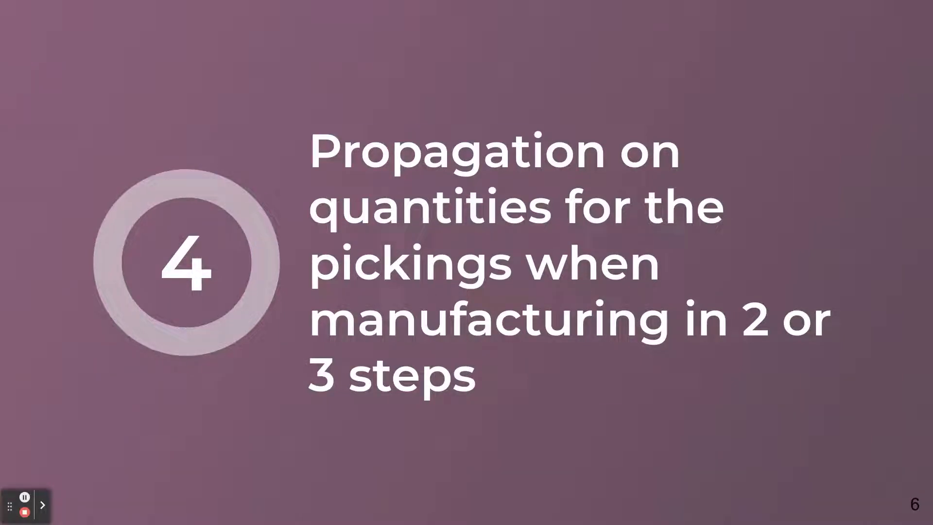
key("ctrl+Tab")
left_click(301, 64)
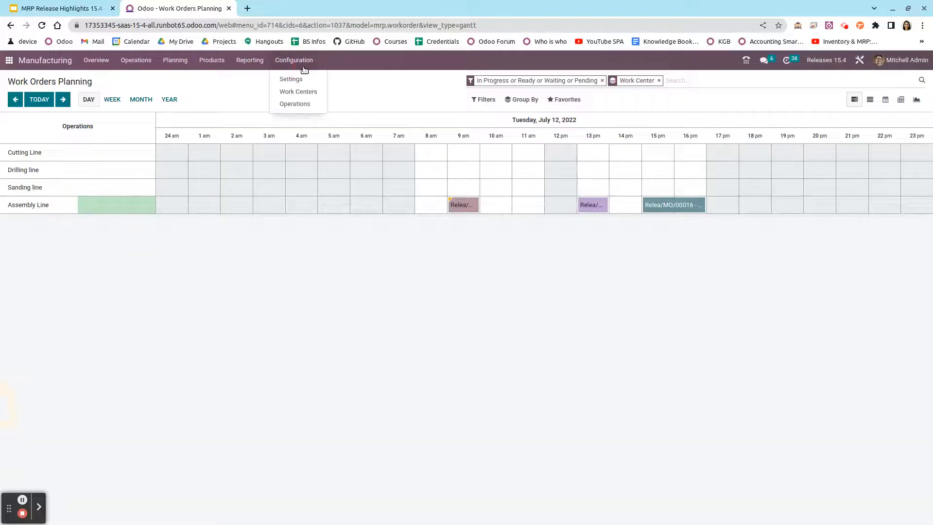
- In the Inventory app, set the Releases 15.4 warehouse to Pick components, manufacture and then store products (3 steps), save, and return to the apps overview
left_click(8, 62)
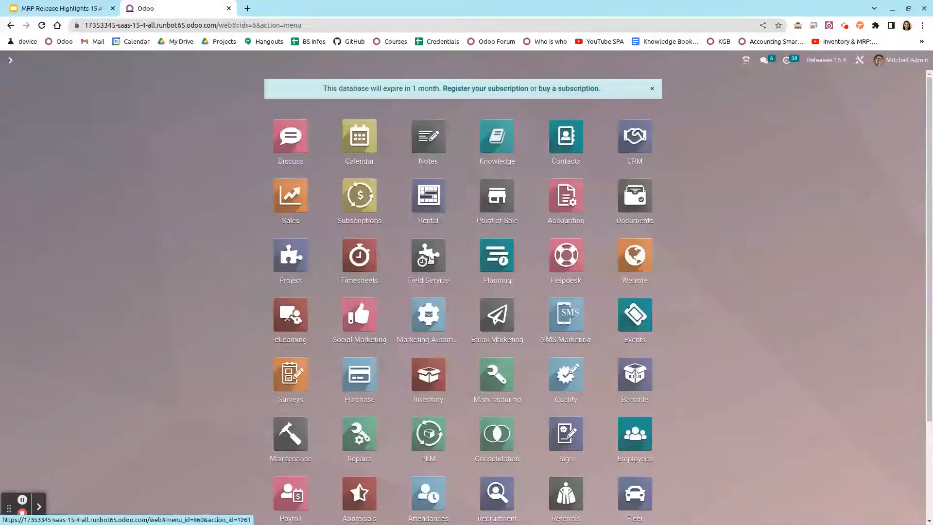
left_click(428, 375)
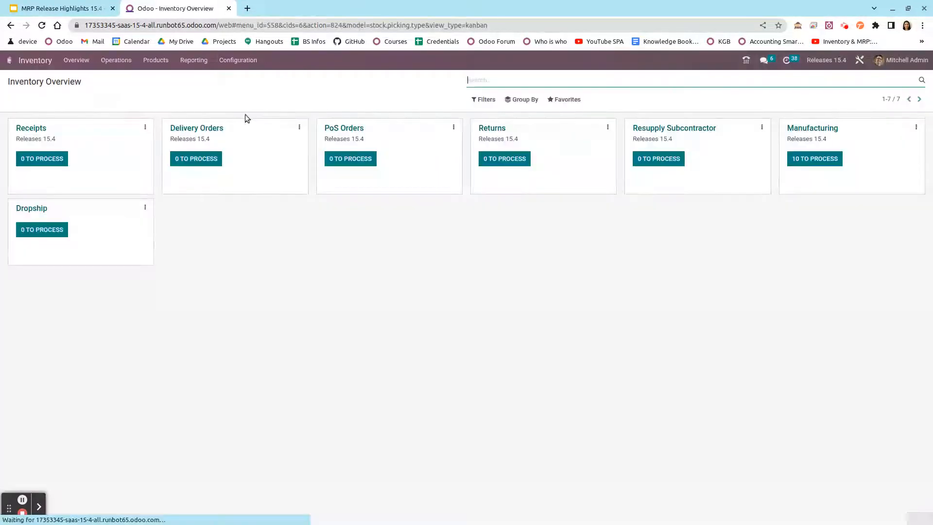
left_click(252, 62)
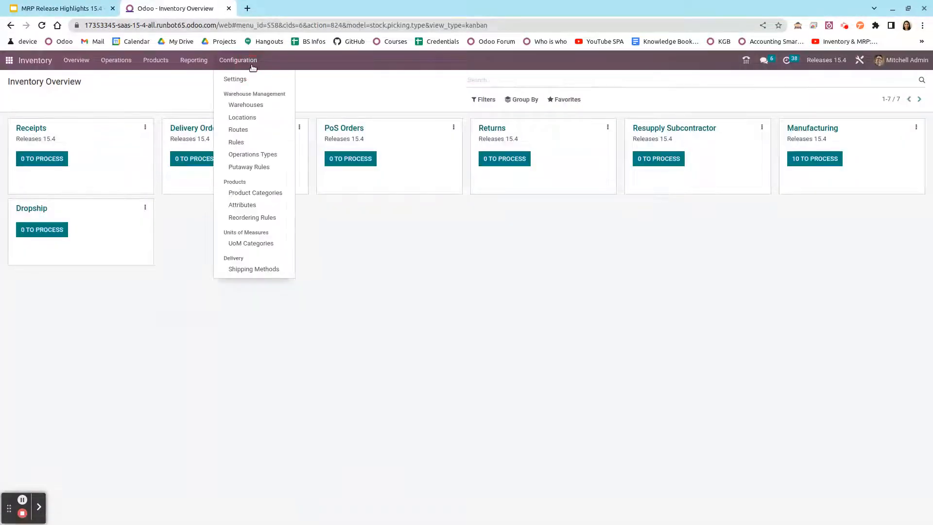
left_click(252, 105)
left_click(66, 145)
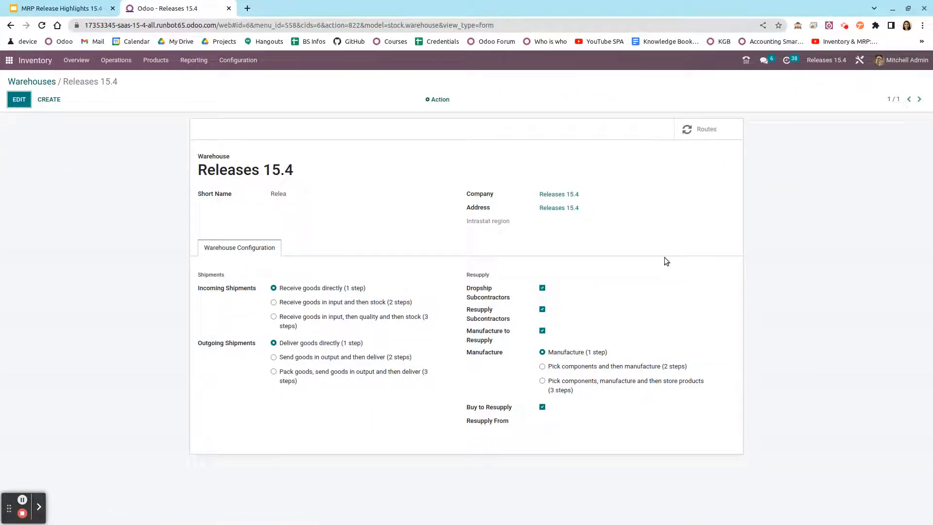
left_click(560, 381)
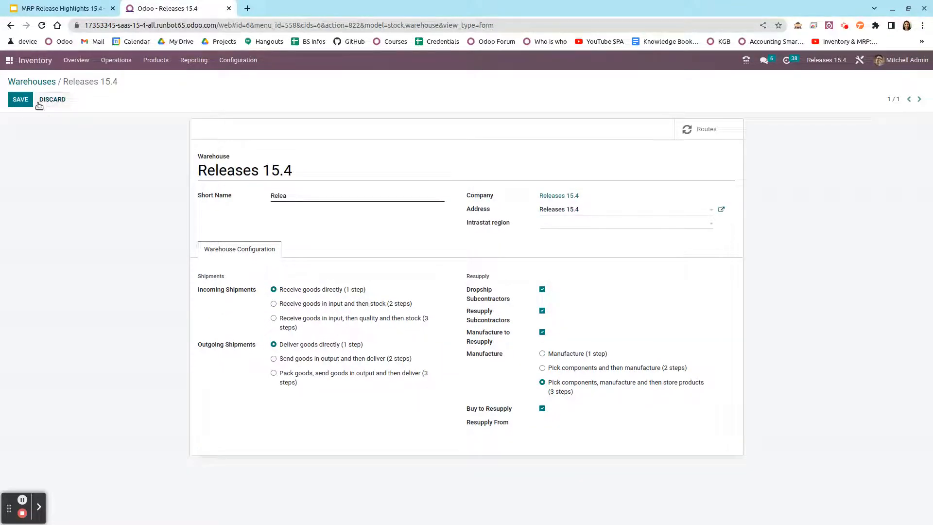
left_click(20, 100)
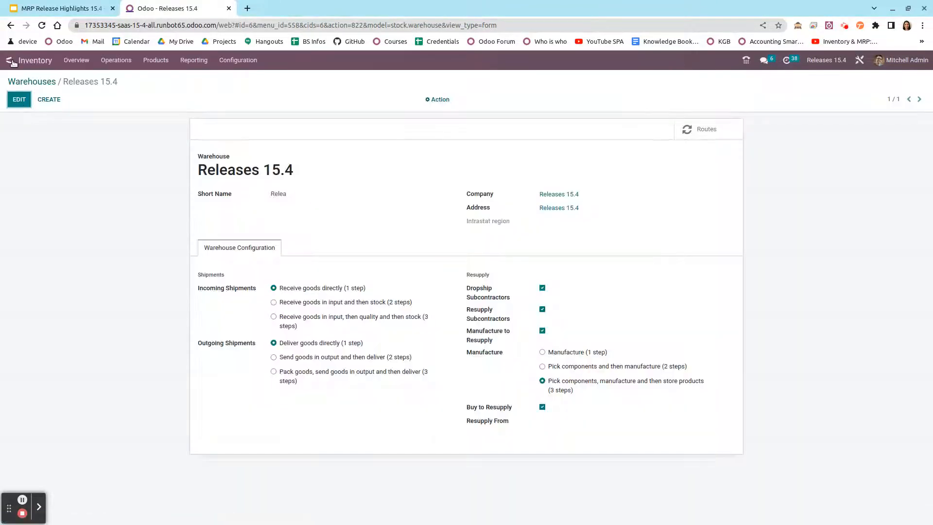
left_click(12, 62)
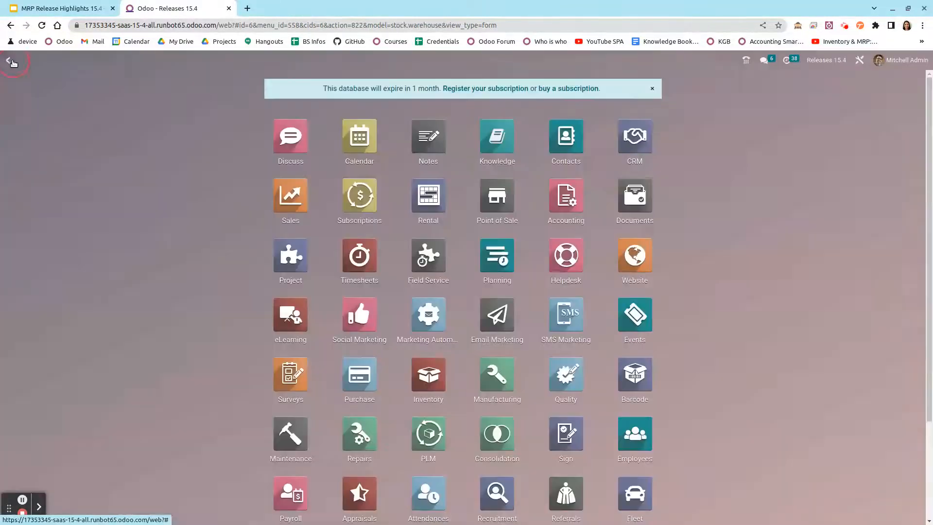
- Create and save a manufacturing order for 10 units of Special Drawer in the Manufacturing app
left_click(504, 376)
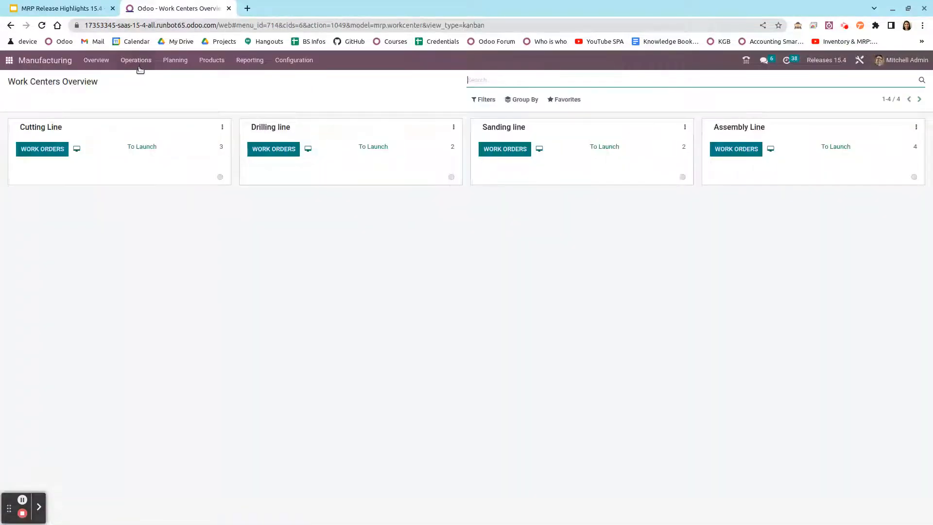
left_click(140, 68)
left_click(142, 76)
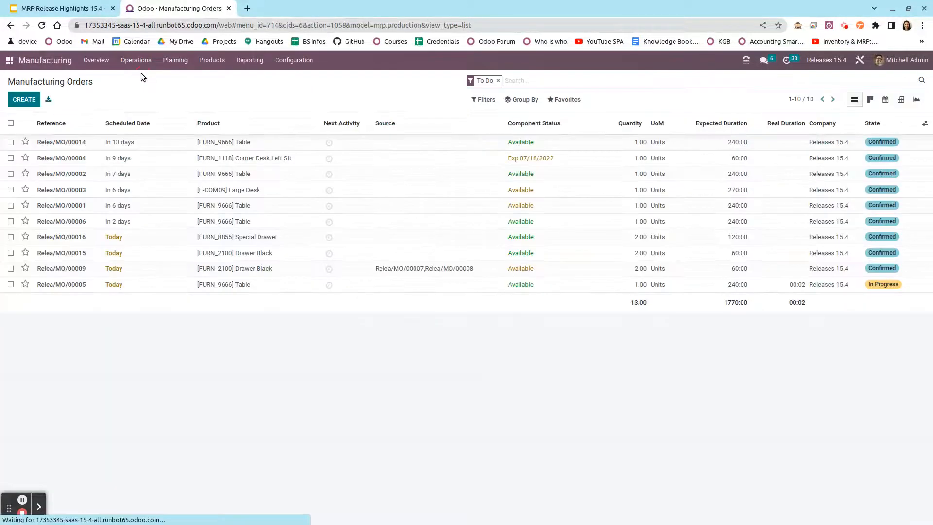
left_click(26, 101)
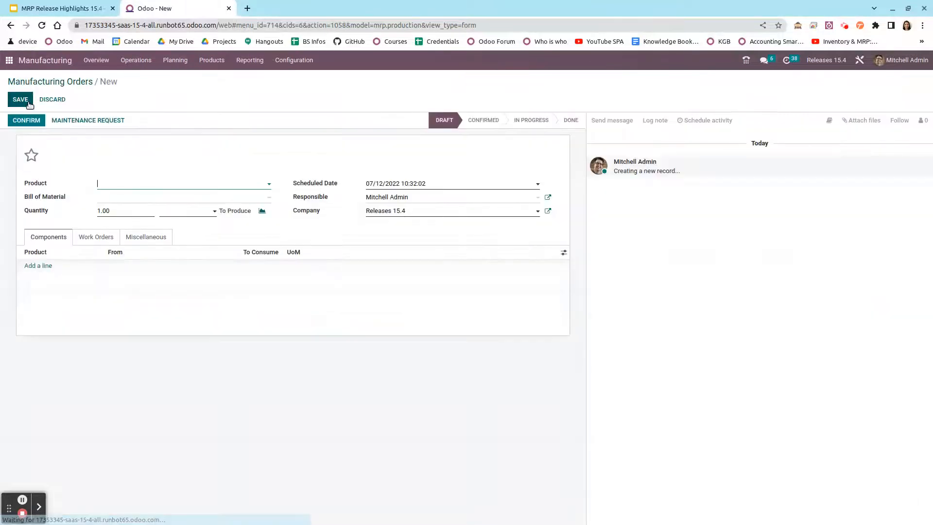
type("sp")
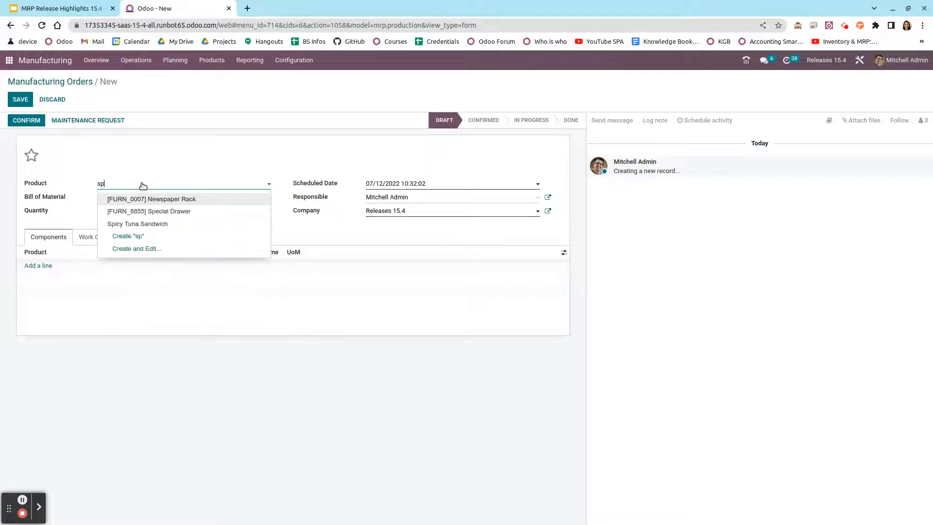
left_click(173, 212)
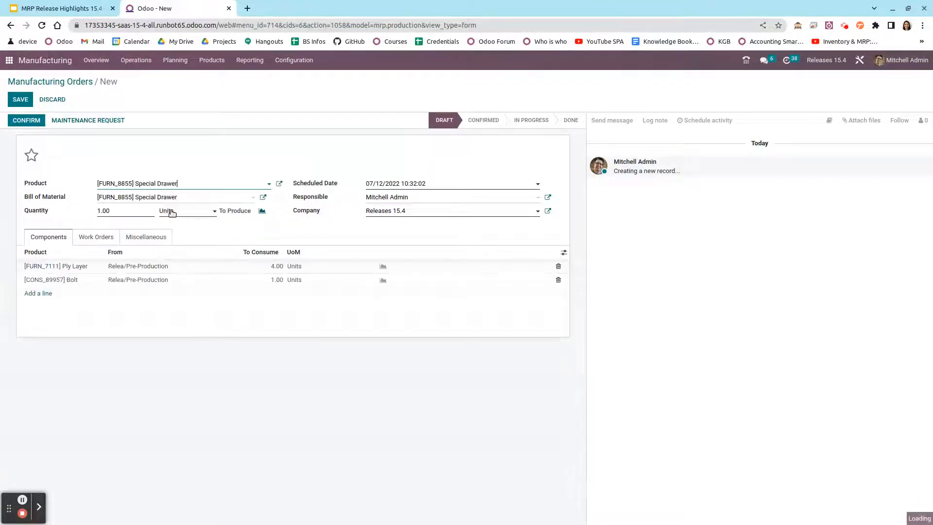
left_click(40, 202)
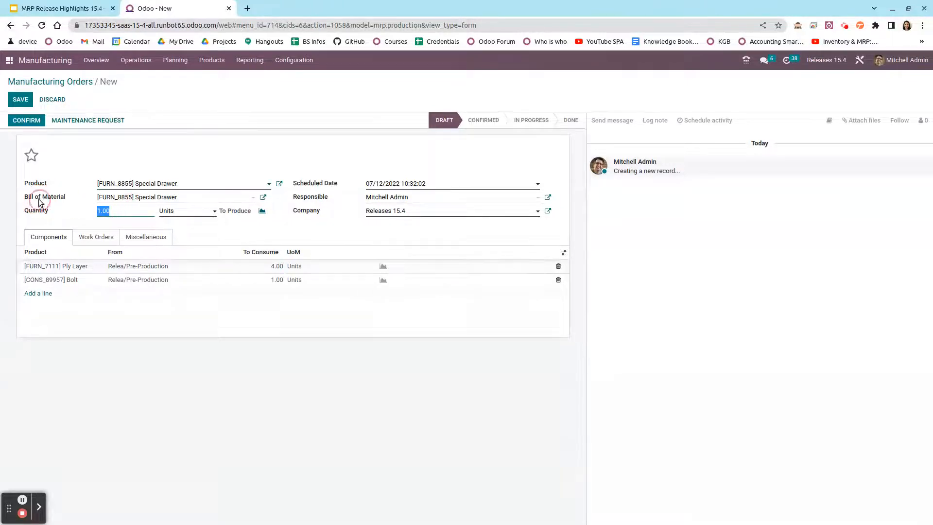
mouse_move(39, 199)
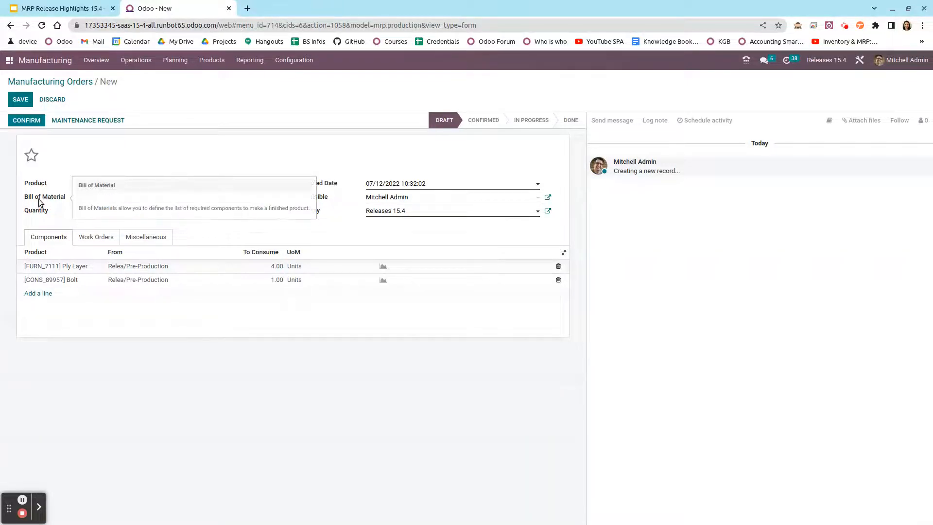
type("10")
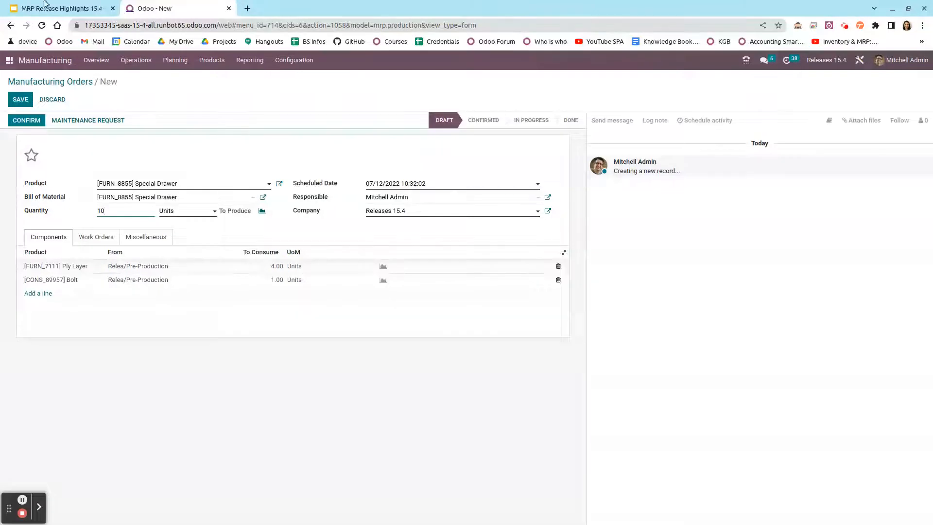
left_click(20, 100)
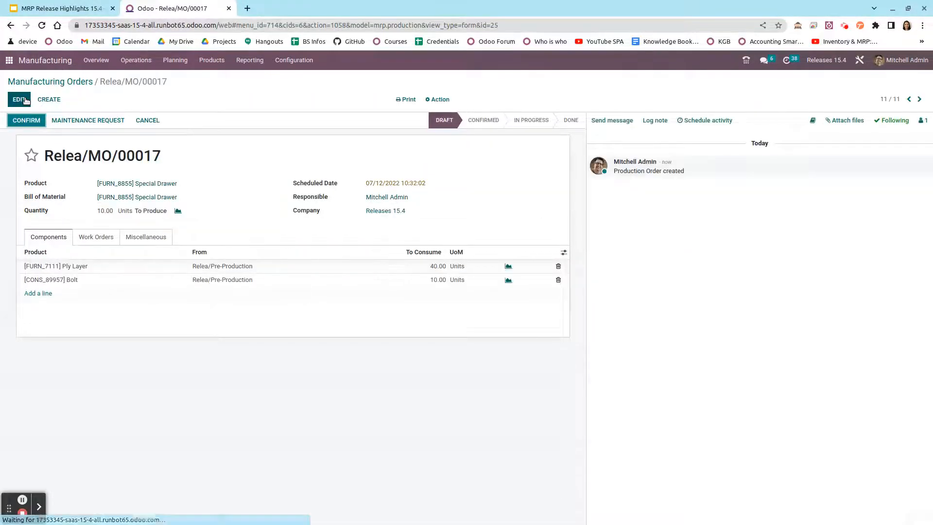
- Confirm and plan the Special Drawer order, check its linked transfers, and return to the order
left_click(30, 119)
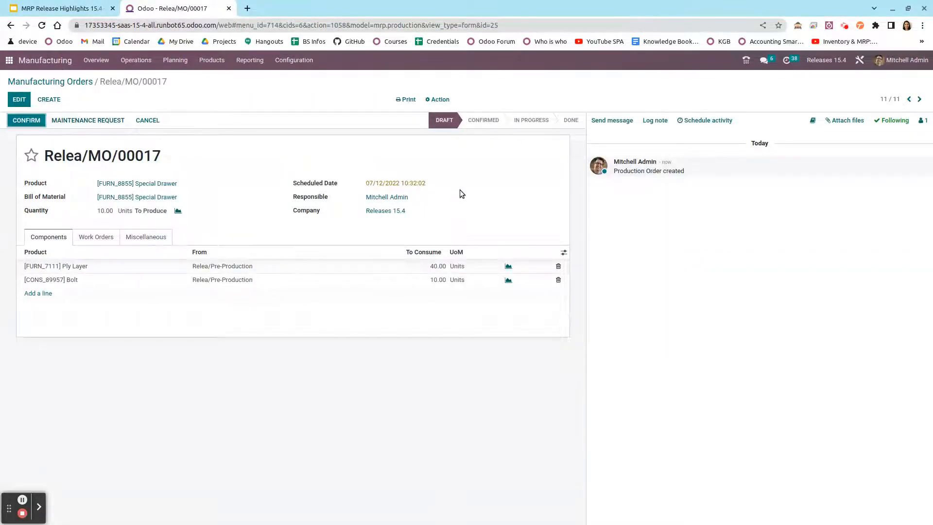
left_click(32, 121)
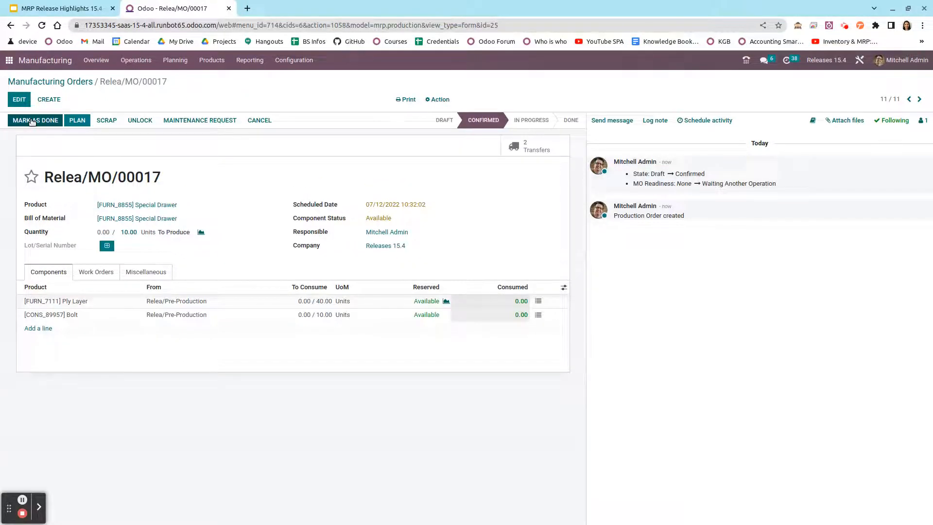
left_click(84, 120)
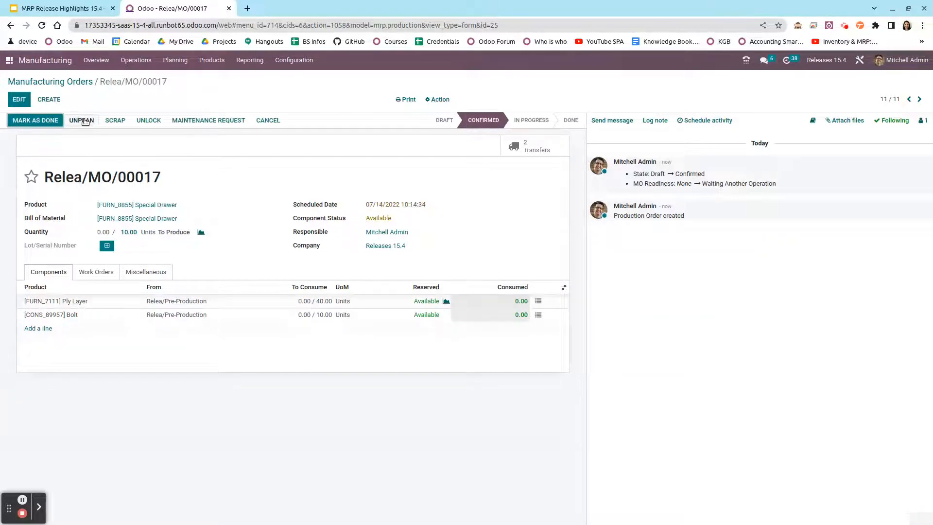
left_click(528, 145)
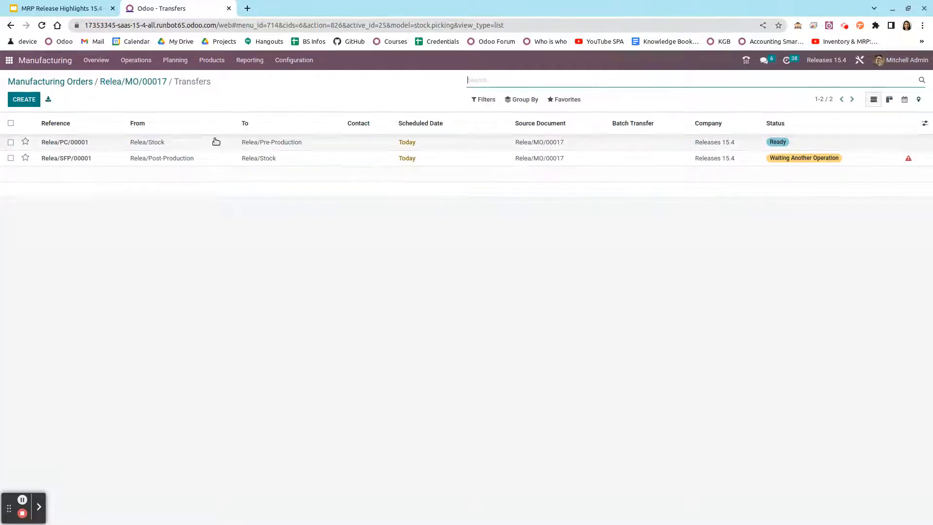
left_click(142, 81)
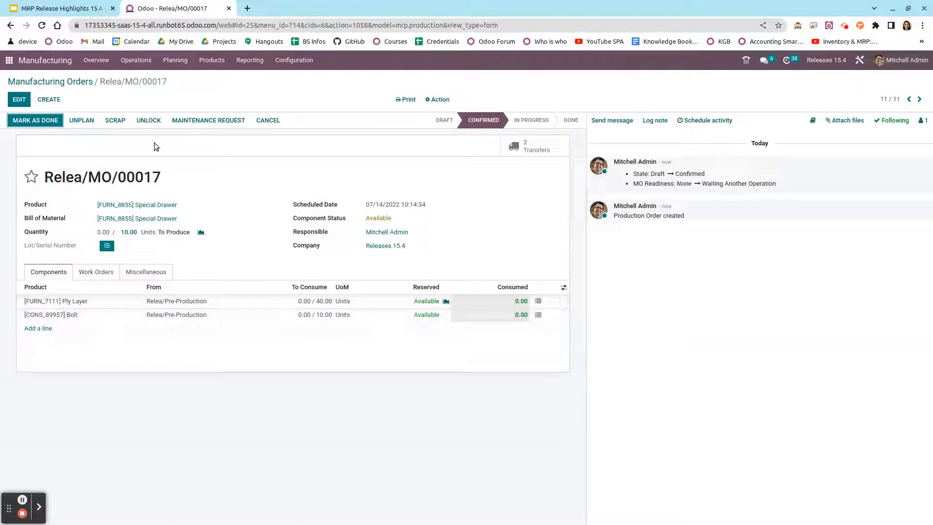
- Validate the order's Pick Components transfer from Stock to Pre-Production as an immediate transfer, and return to the manufacturing order
left_click(553, 155)
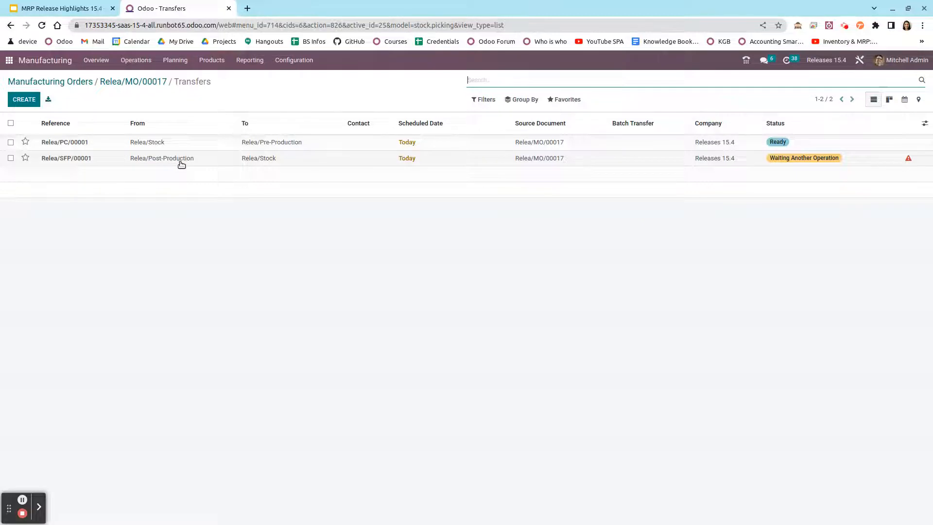
left_click(203, 147)
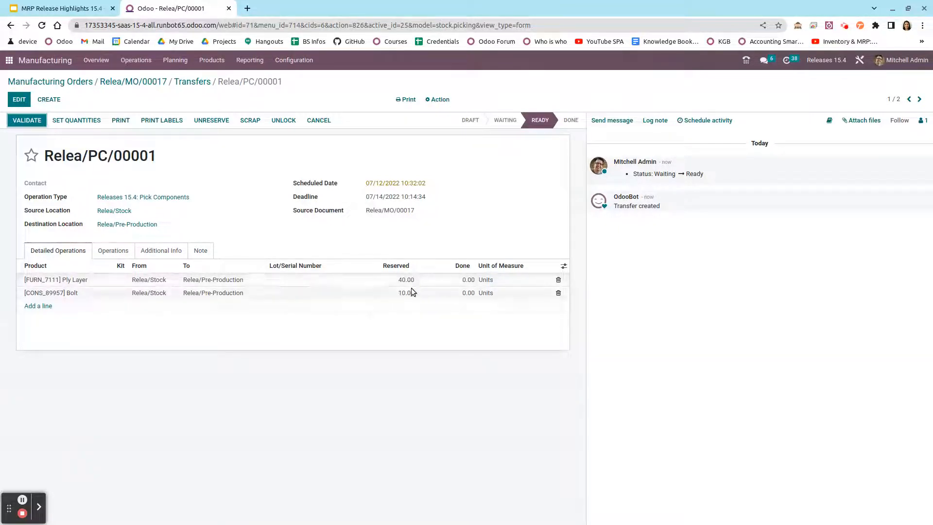
left_click(30, 121)
left_click(250, 149)
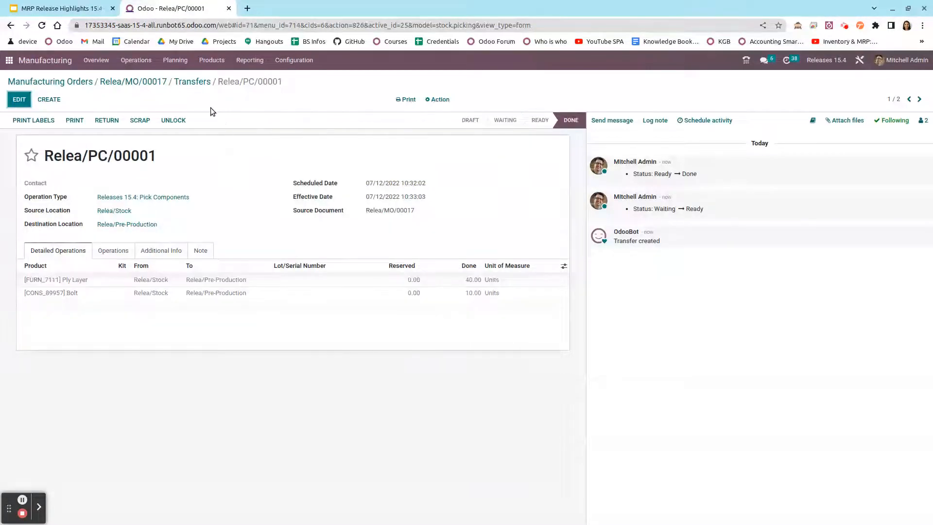
left_click(129, 82)
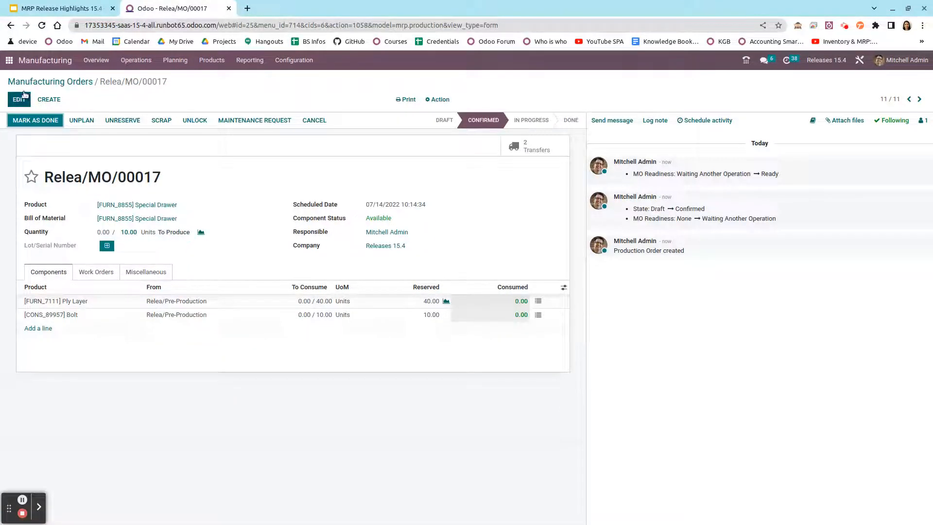
left_click(23, 95)
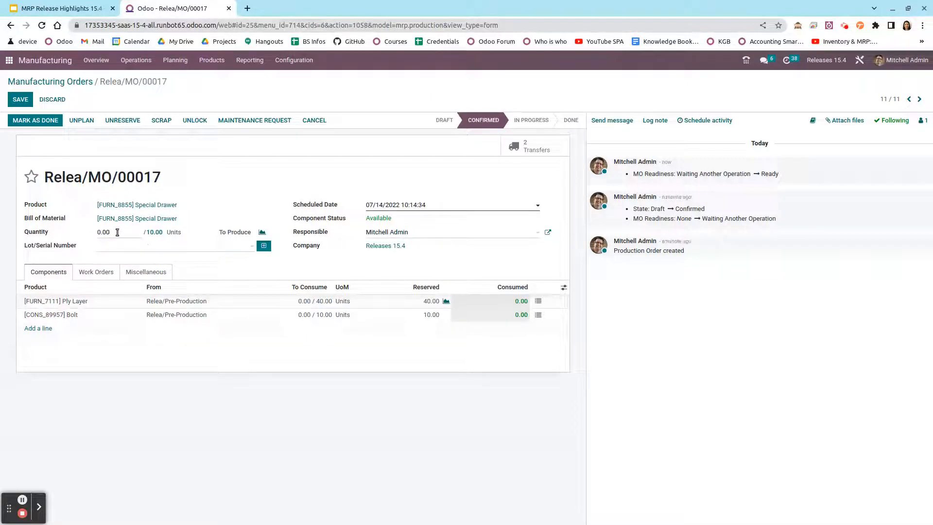
left_click(75, 237)
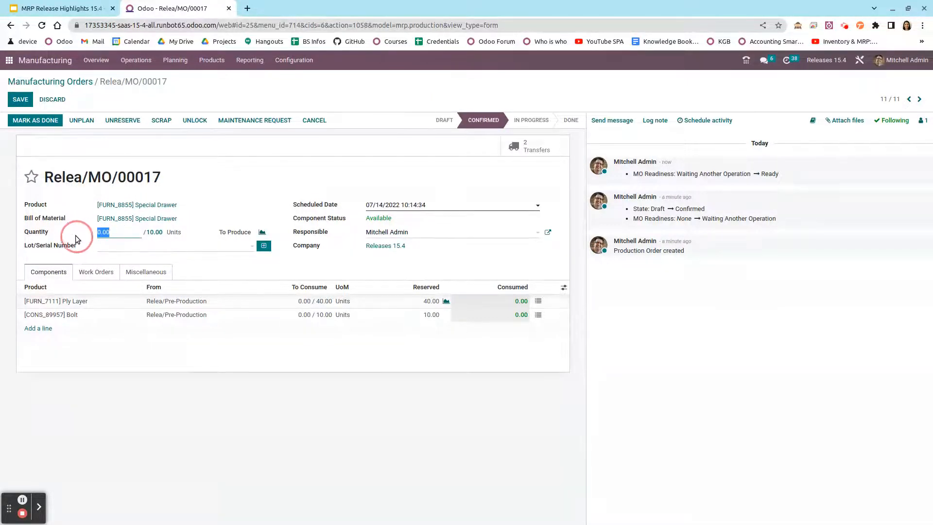
left_click(50, 101)
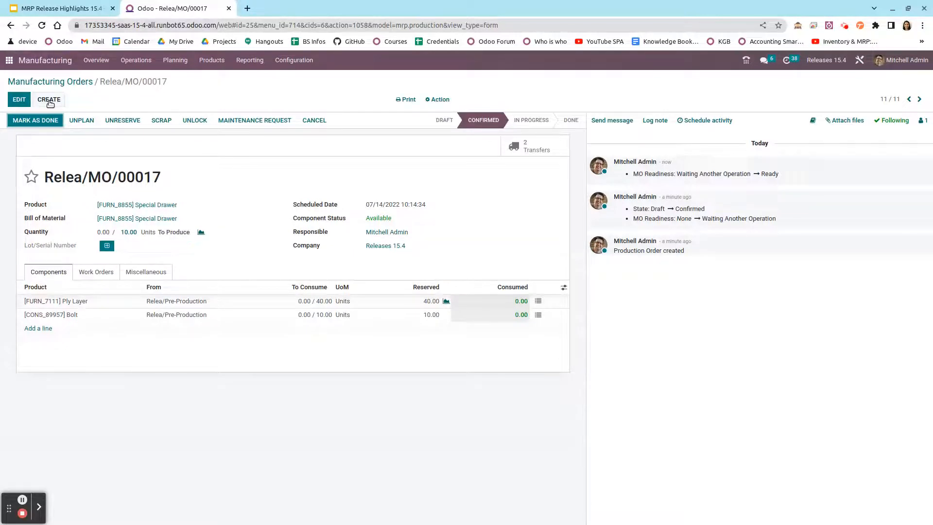
- Change the confirmed order's quantity to produce to 5 and approve the change
left_click(19, 99)
left_click(159, 229)
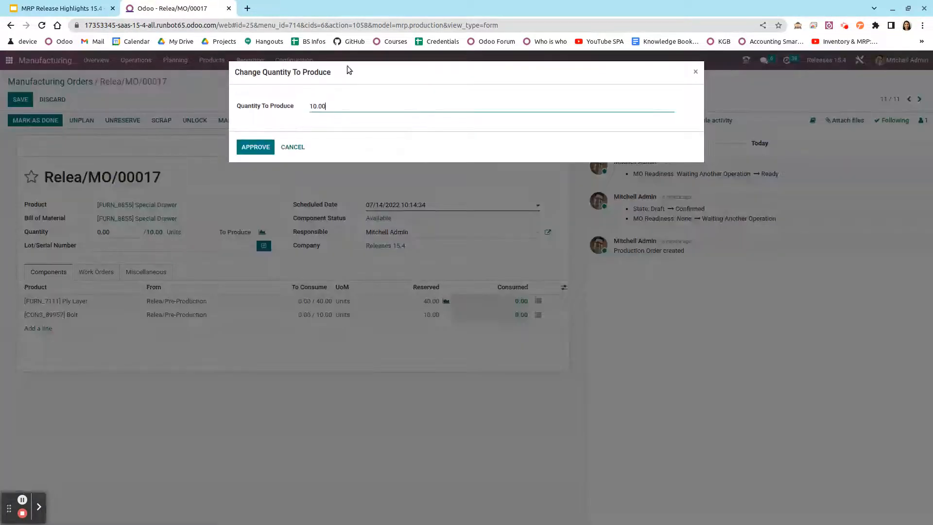
left_click_drag(342, 113, 243, 105)
left_click(419, 114)
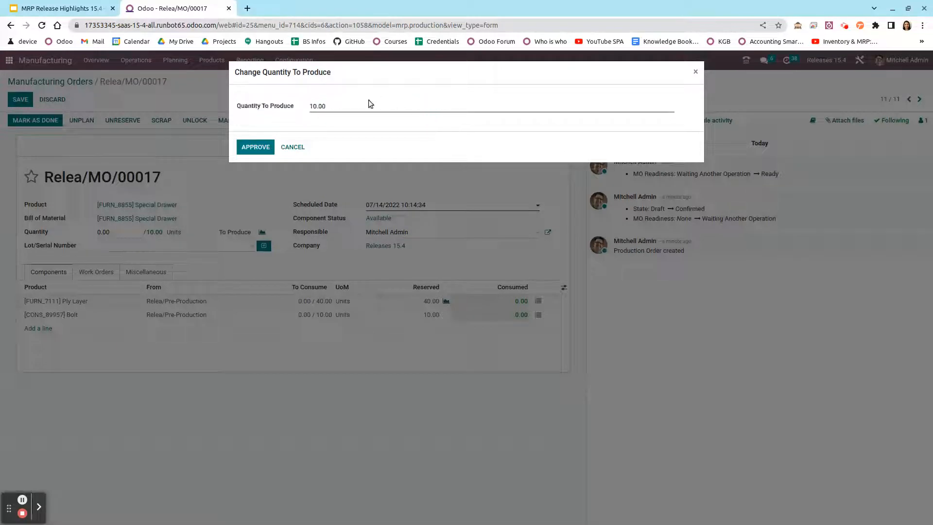
left_click_drag(348, 106, 283, 100)
type("5")
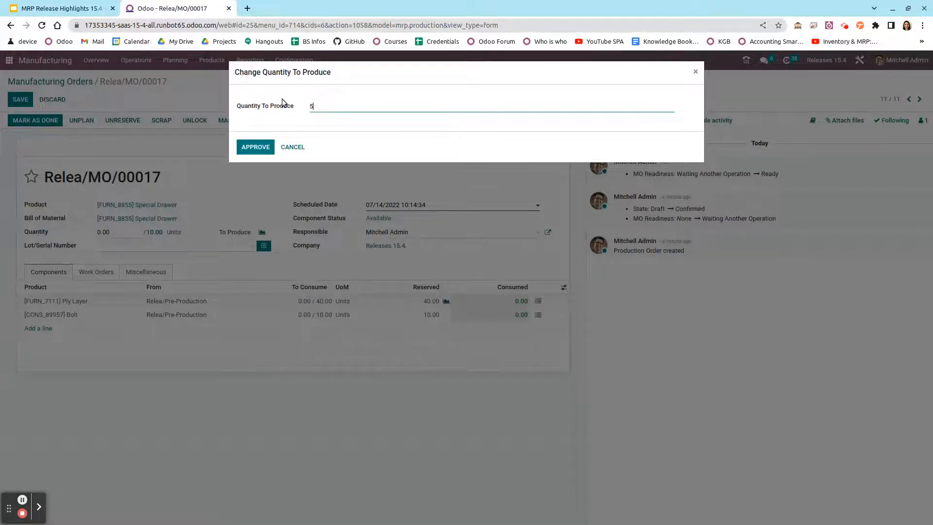
left_click(260, 147)
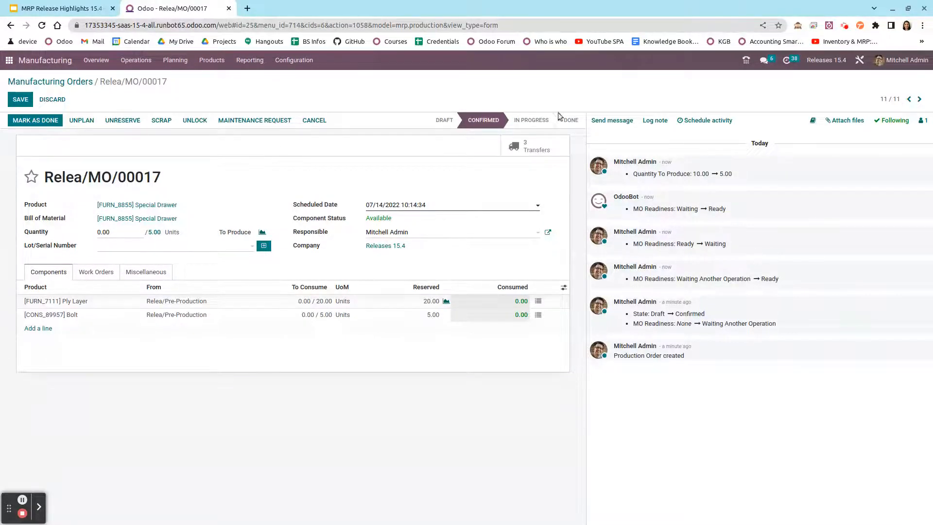
- Validate the order's return transfer from Pre-Production to Stock as an immediate transfer, and go back to the manufacturing order
left_click(532, 146)
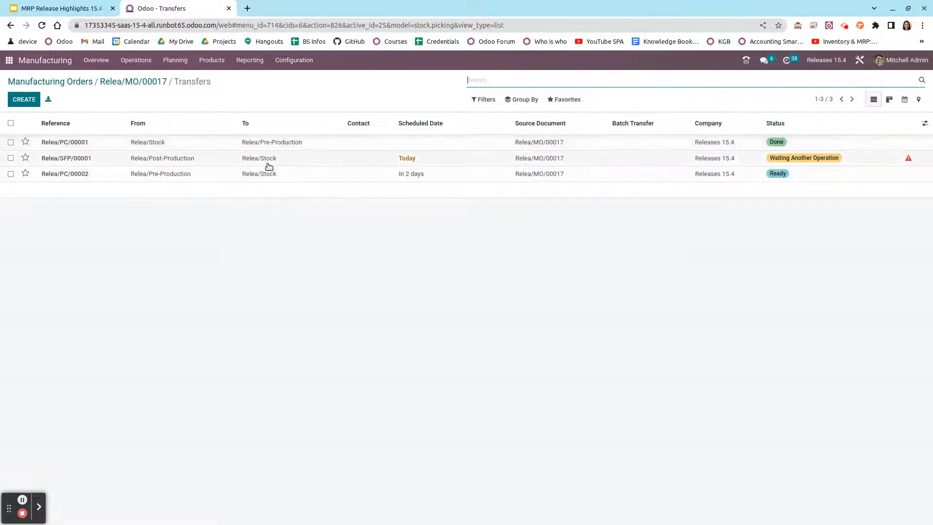
left_click(287, 174)
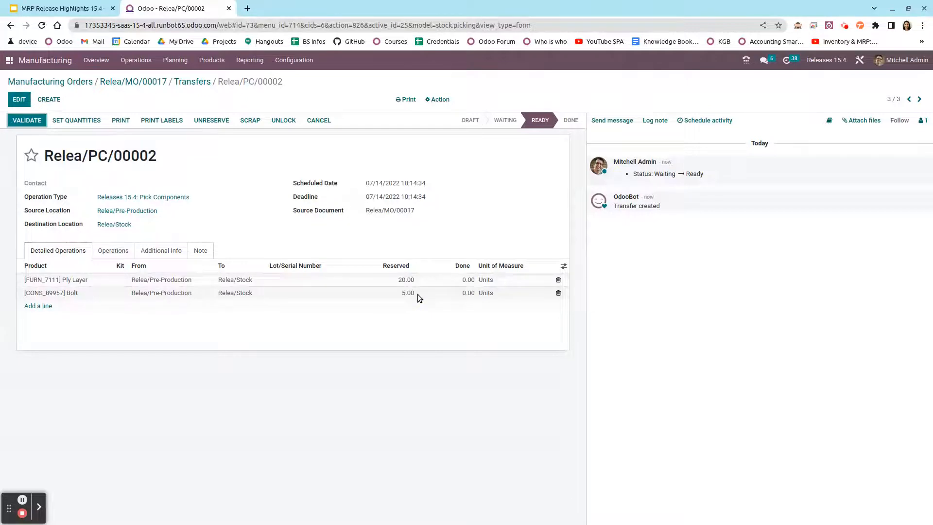
left_click(17, 122)
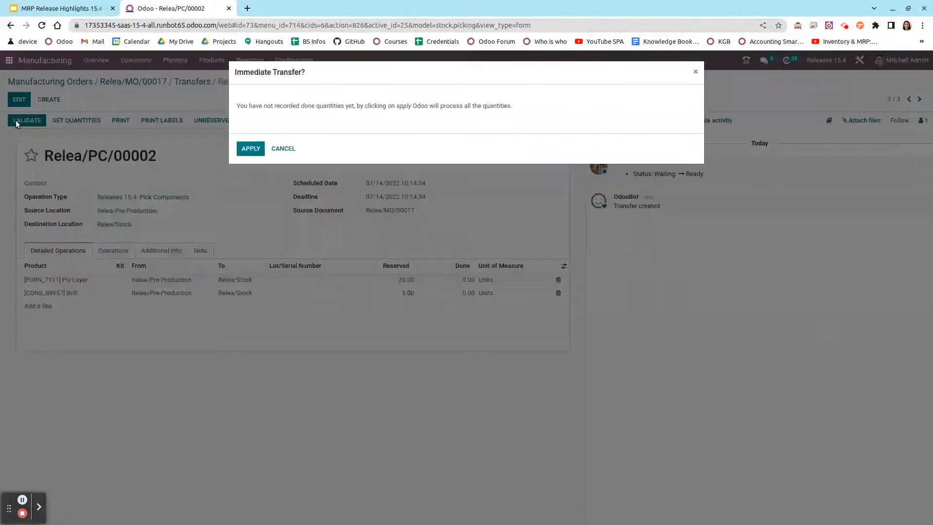
left_click(241, 146)
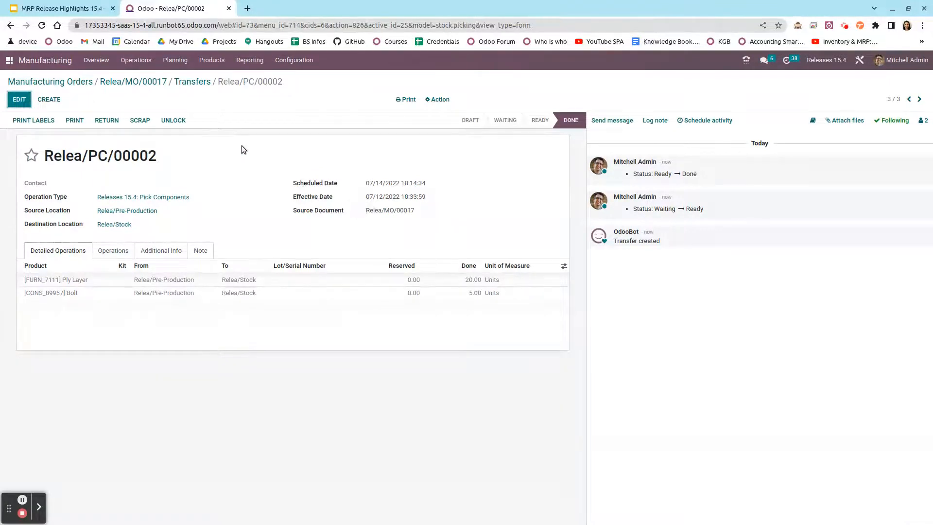
left_click(120, 86)
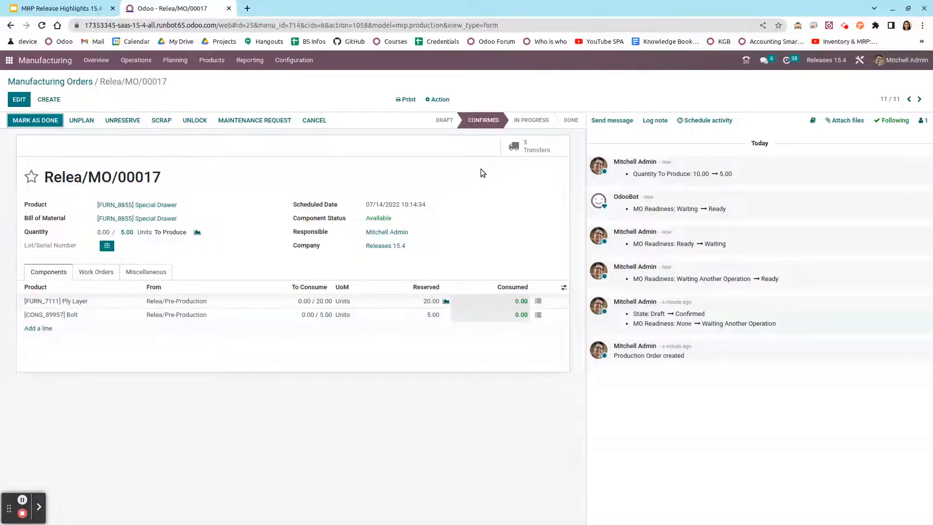
- Examine the Special Drawer demand on the Store Finished Product transfer from Post-Production to Stock, and return to the manufacturing order
left_click(534, 147)
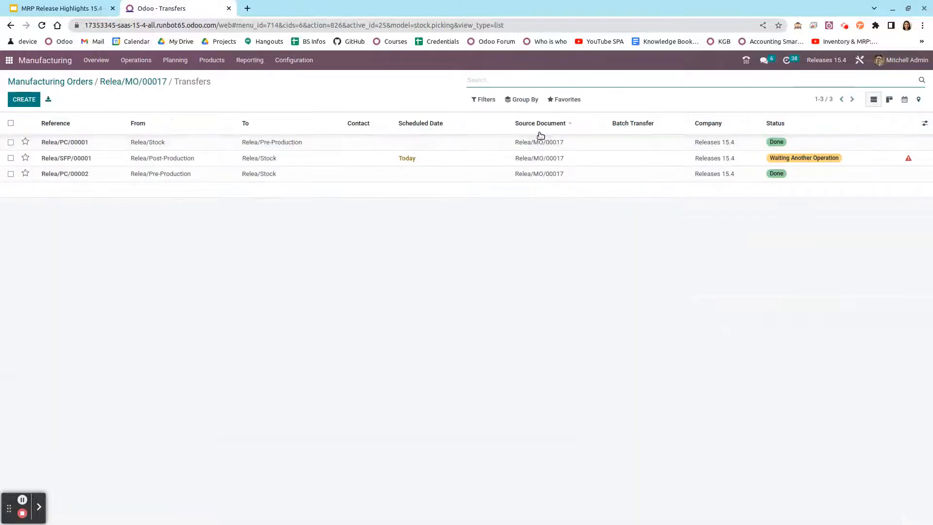
left_click(292, 157)
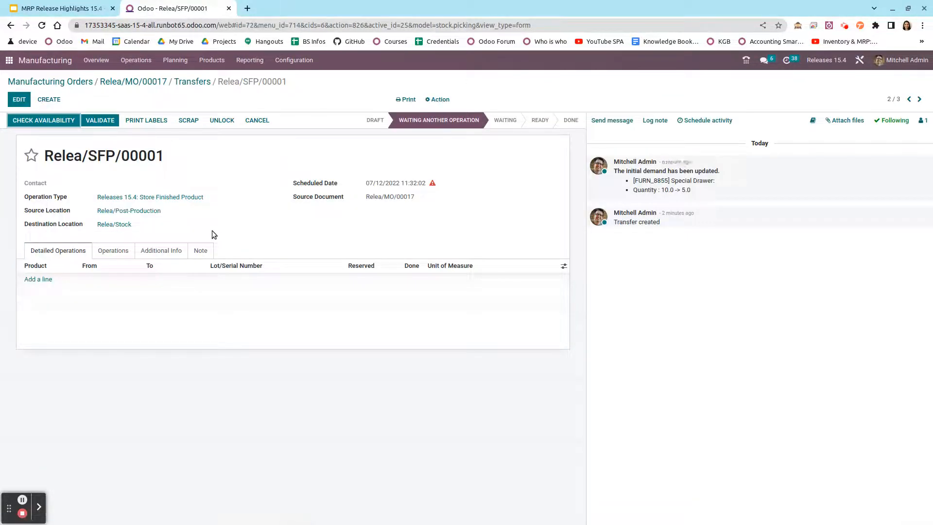
left_click(122, 254)
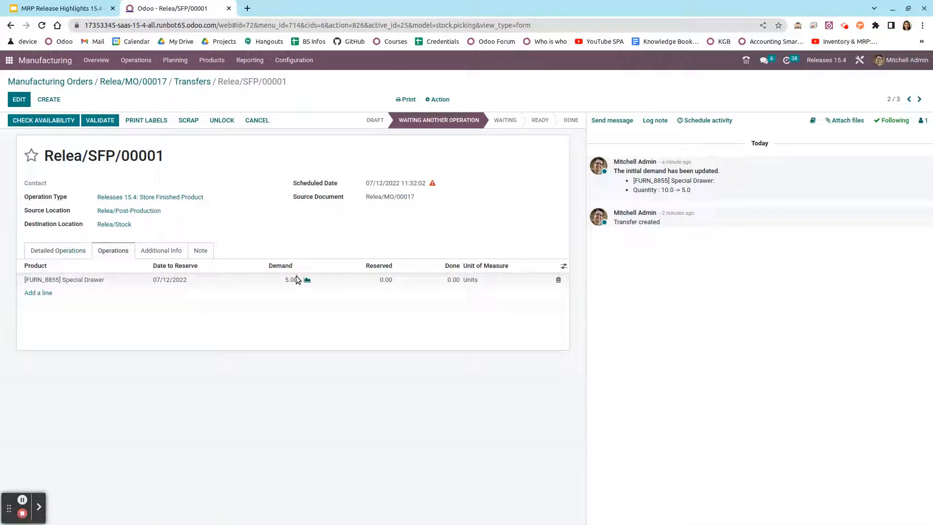
left_click(193, 82)
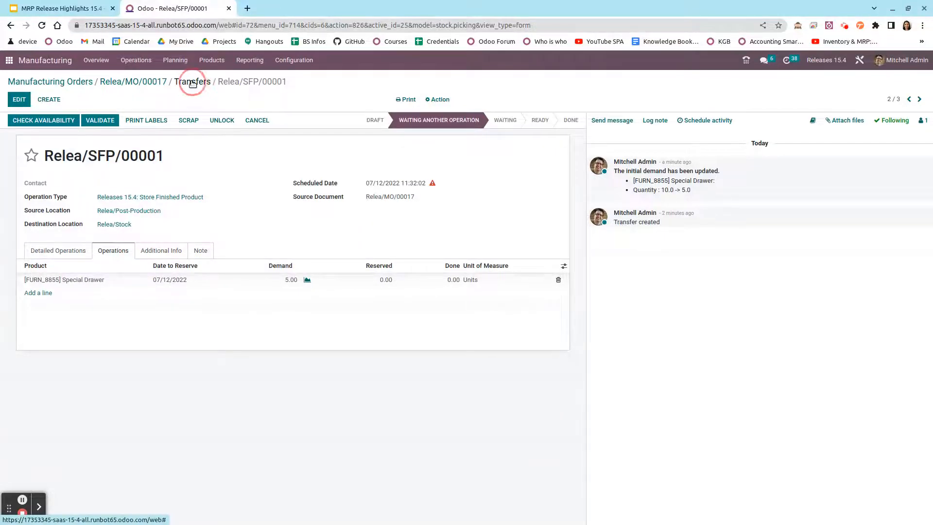
left_click(114, 87)
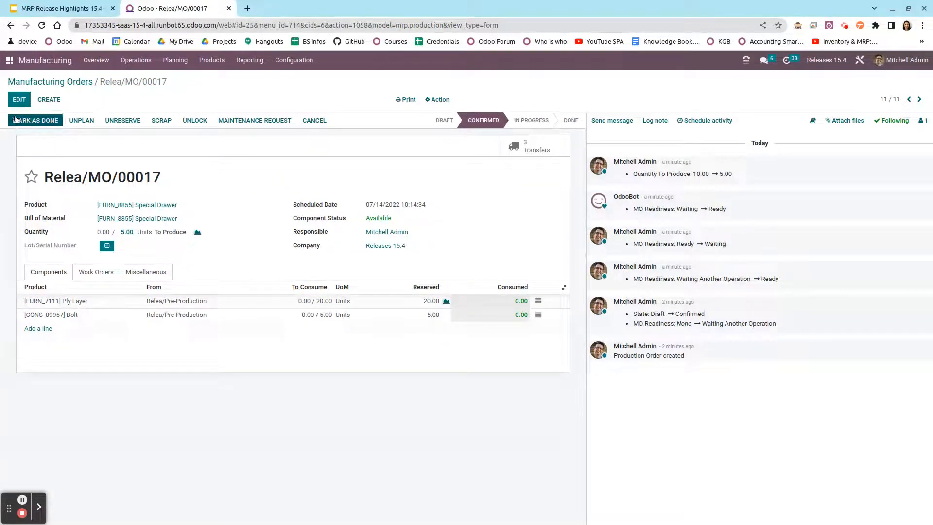
- Change the manufacturing order's quantity to produce to 7 and approve the change
left_click(19, 99)
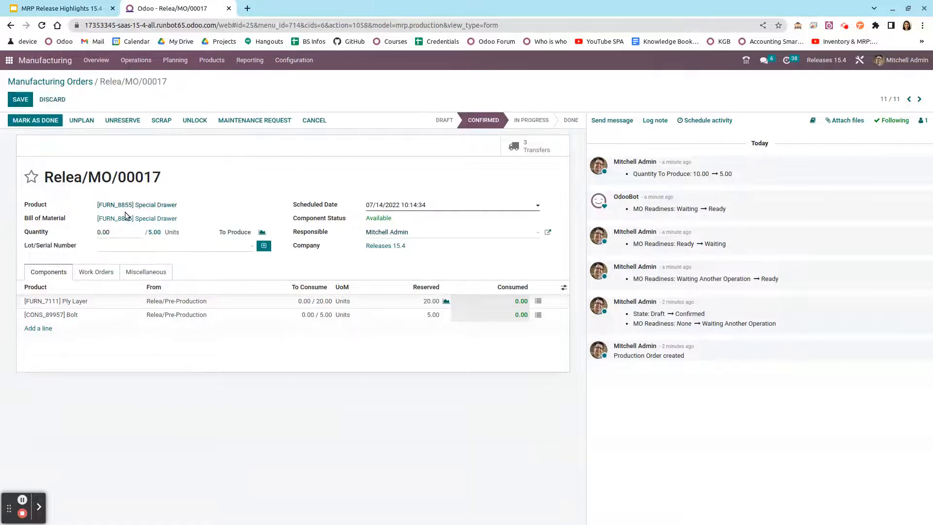
left_click(154, 232)
left_click(341, 103)
left_click(252, 102)
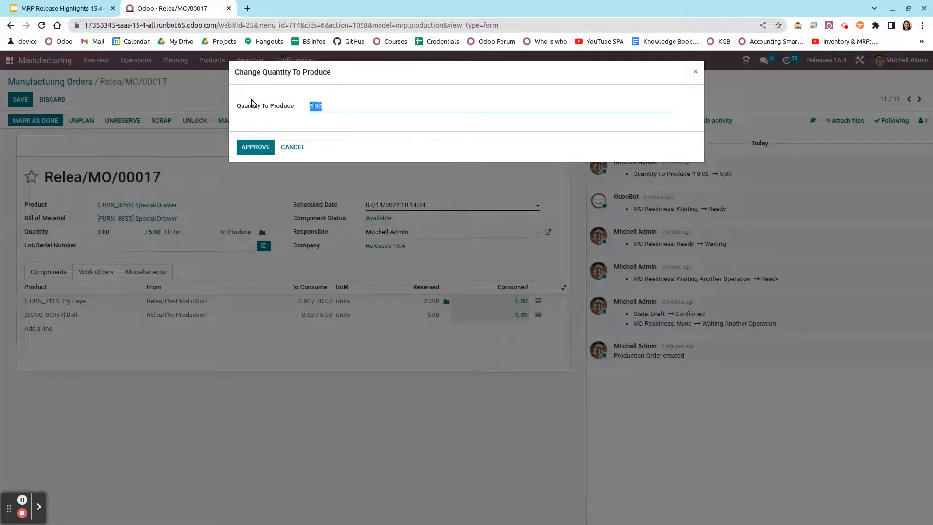
type("7")
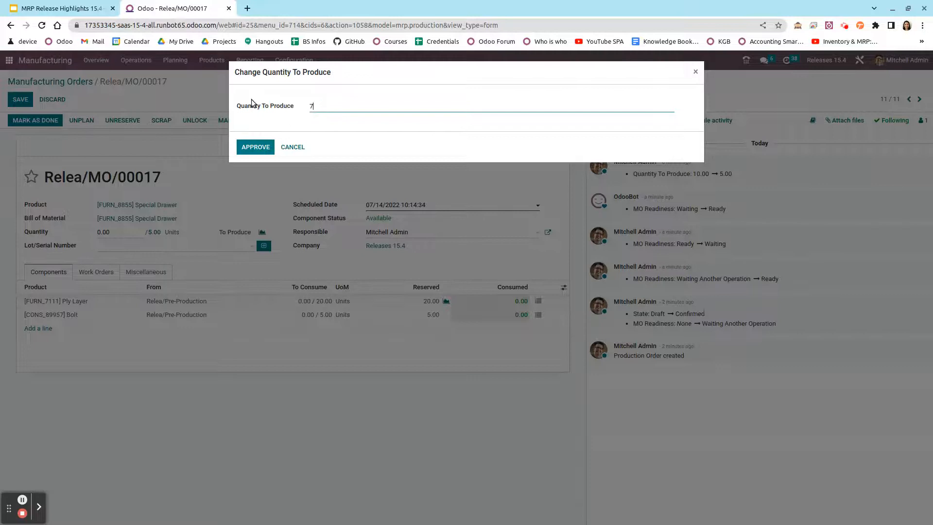
left_click(254, 147)
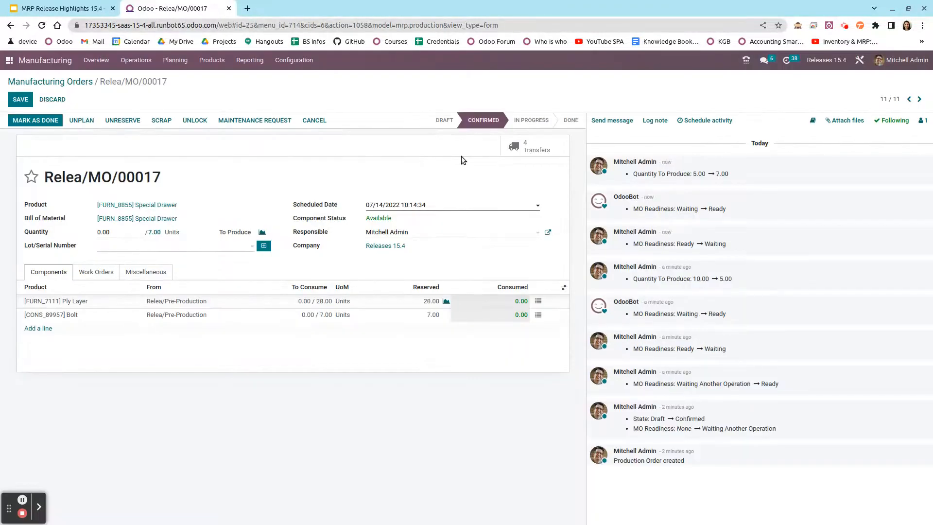
- Validate the order's ready Pick Components transfer, Relea/PC/00003, as an immediate transfer, and return to the manufacturing order
left_click(525, 148)
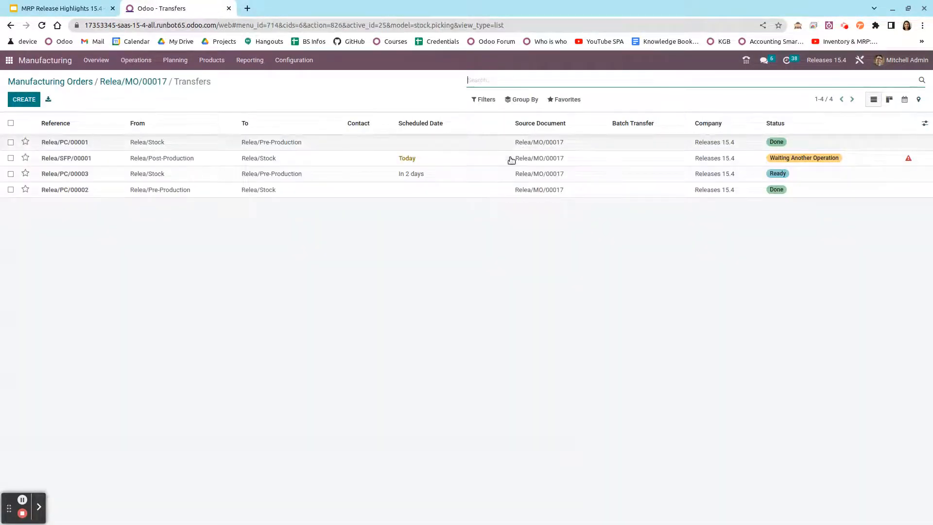
left_click(313, 175)
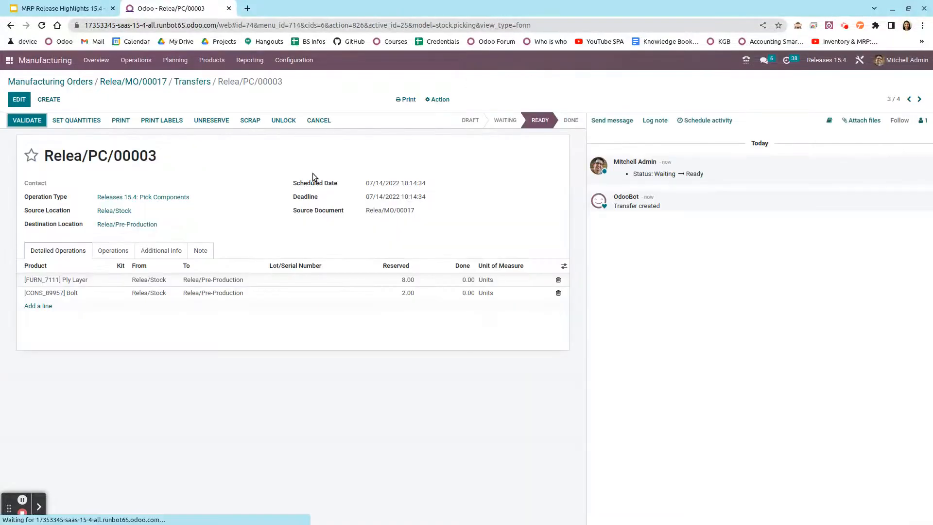
left_click(20, 100)
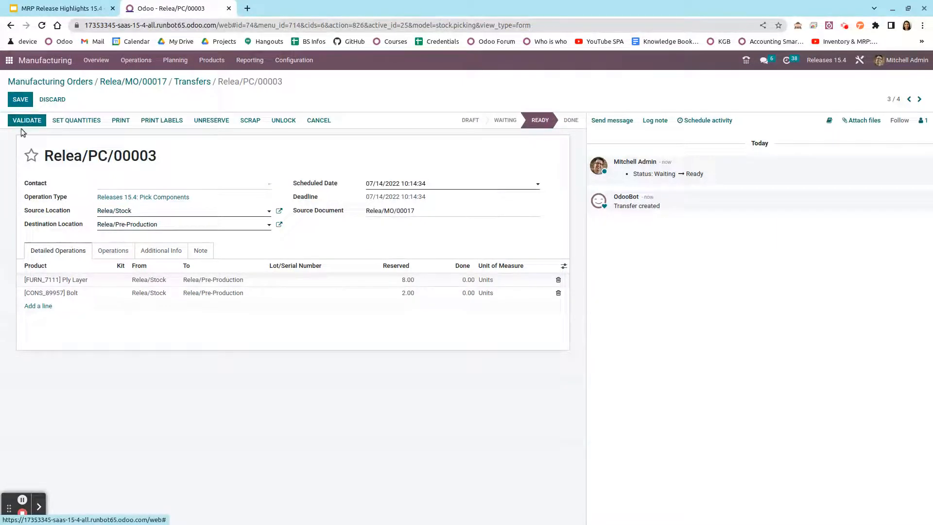
left_click(27, 119)
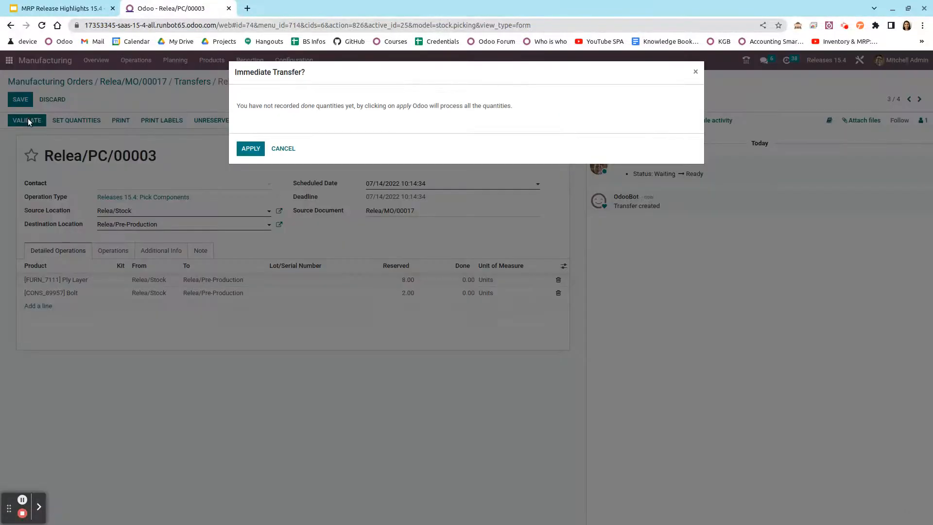
left_click(252, 149)
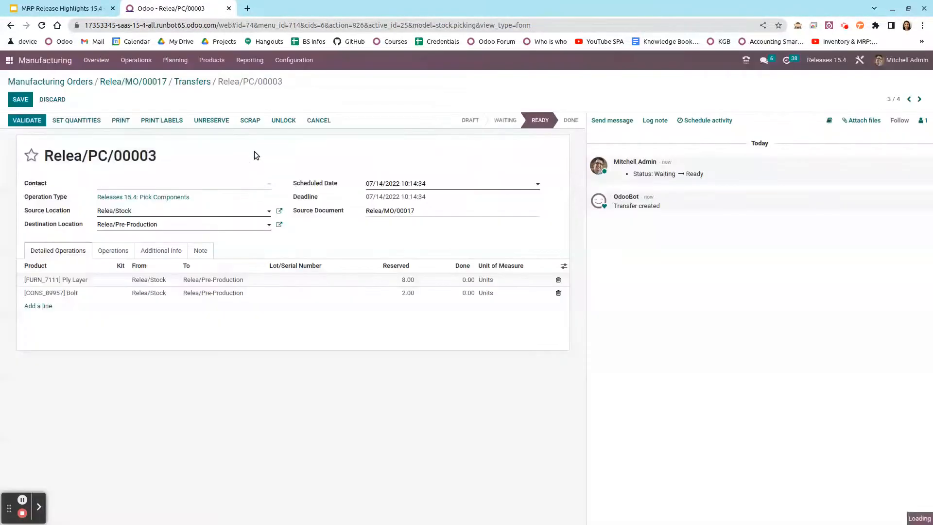
left_click(192, 78)
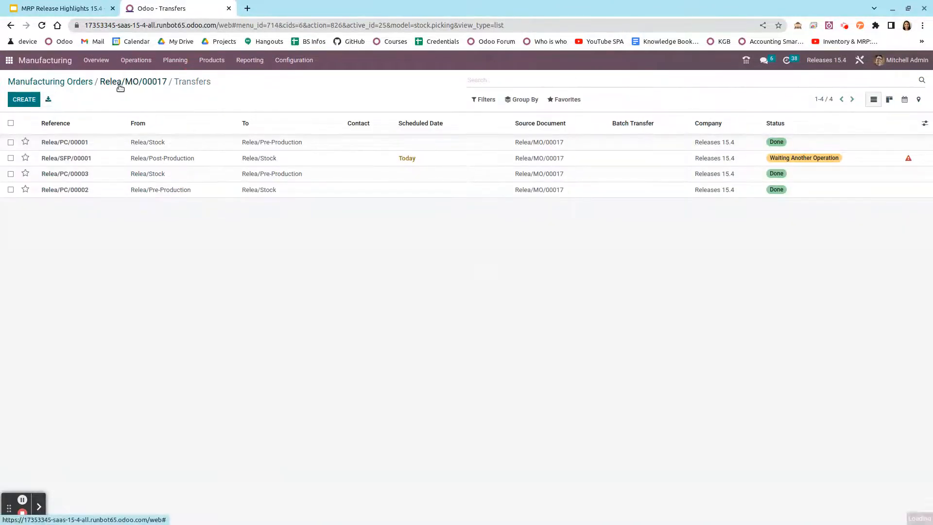
left_click(120, 82)
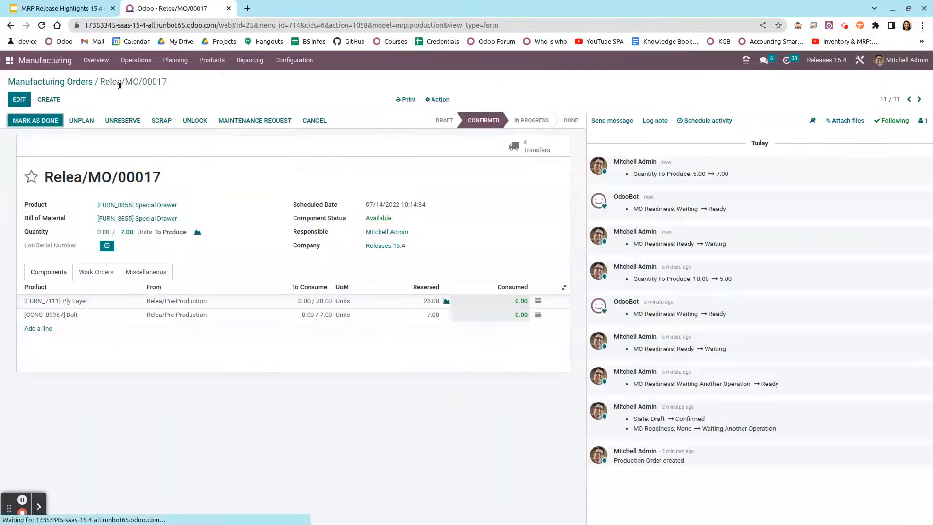
- Record 7 Special Drawers as the produced quantity, save the order, and try to validate it
left_click(19, 104)
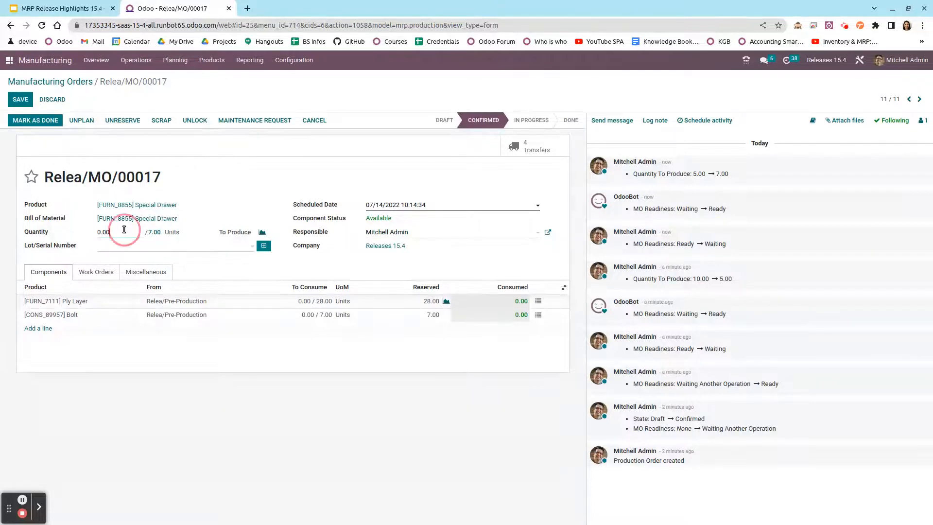
left_click(91, 231)
left_click(25, 99)
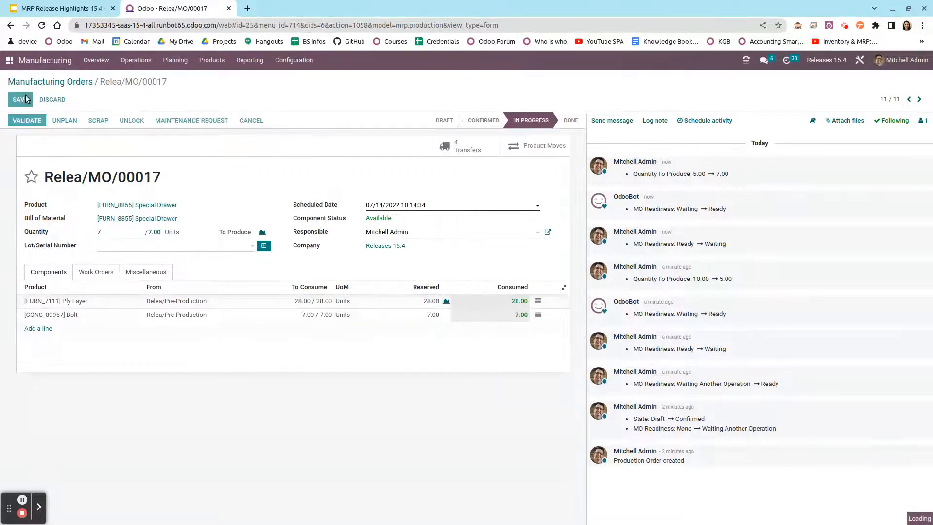
left_click(24, 120)
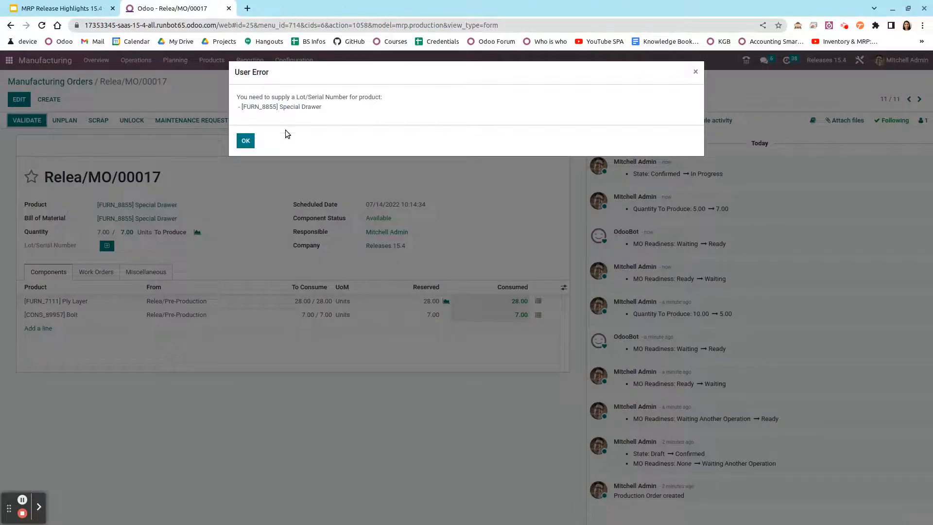
left_click(245, 141)
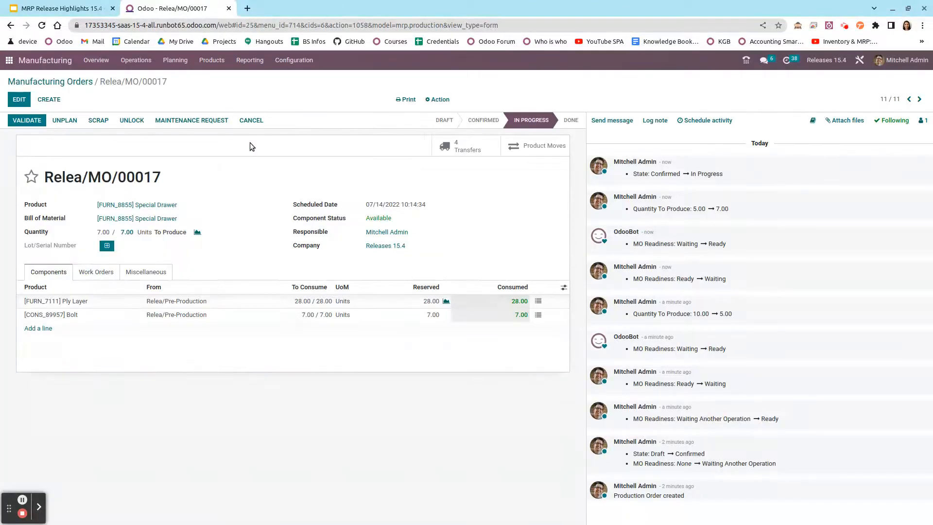
- Raise the in-progress order's quantity to produce to 10 and approve the change
left_click(19, 99)
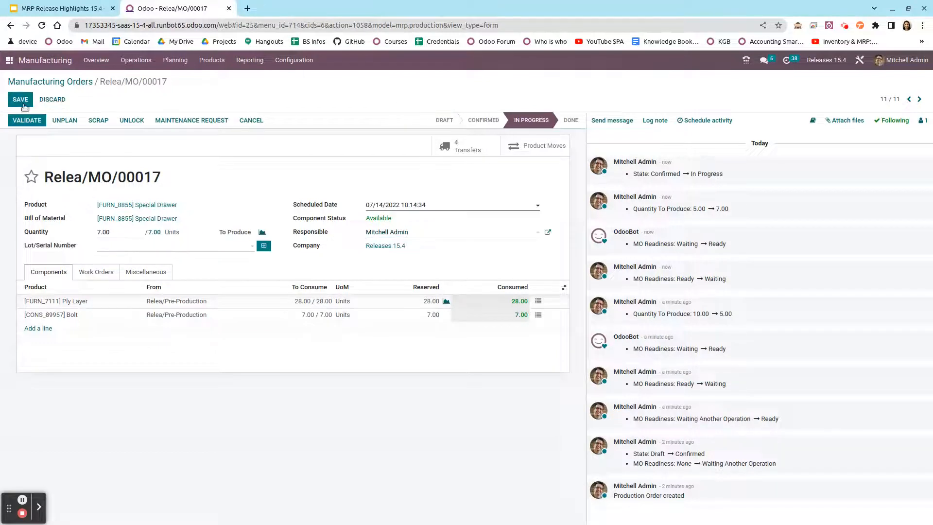
left_click(159, 233)
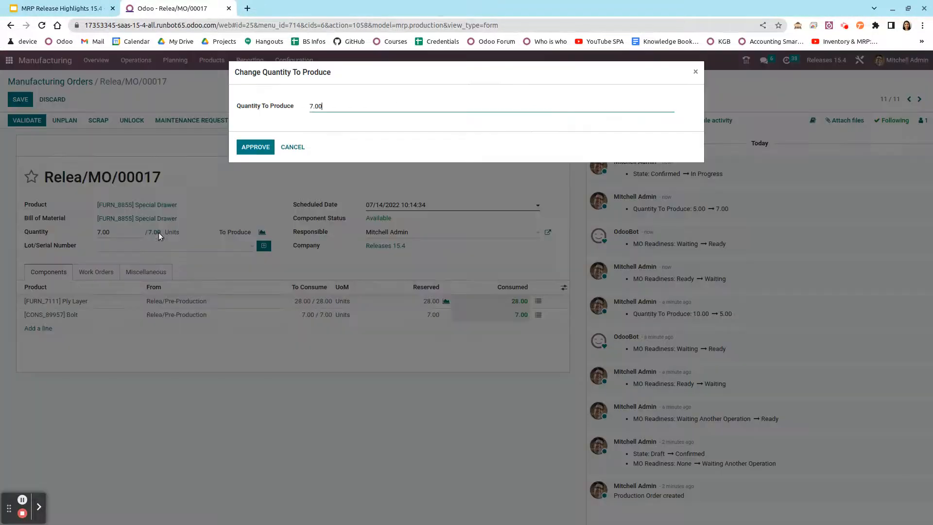
left_click_drag(340, 105, 308, 105)
key("BackSpace")
type("10")
left_click(254, 147)
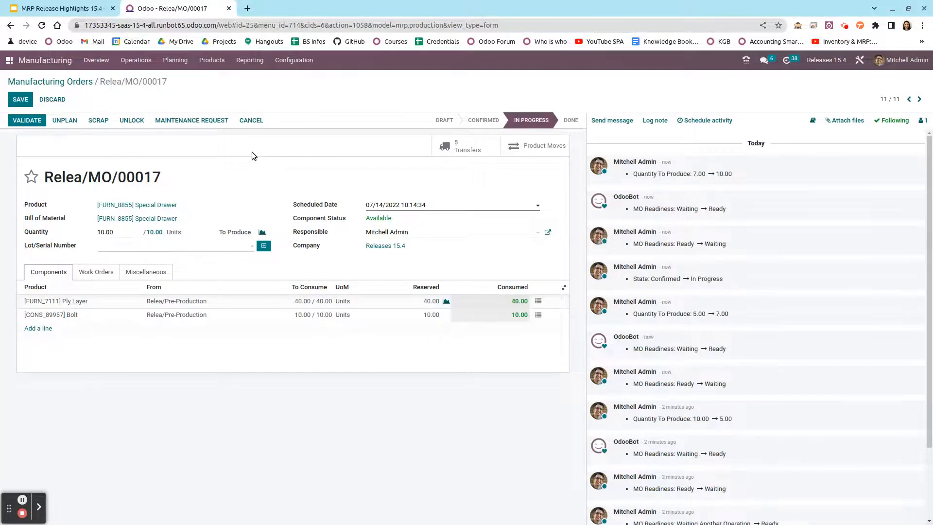
- Validate the ready Stock to Pre-Production transfer, Relea/PC/00004, as an immediate transfer, and return to the order's transfer list
left_click(457, 146)
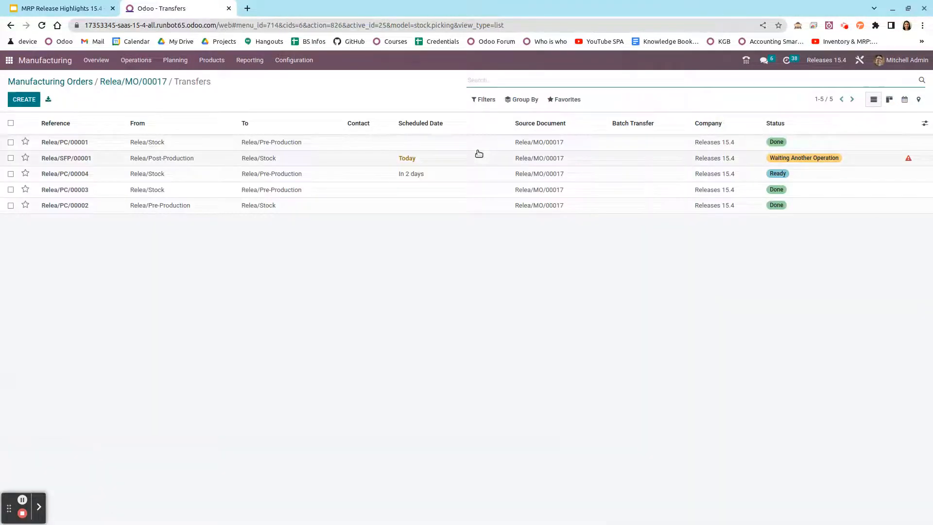
left_click(326, 175)
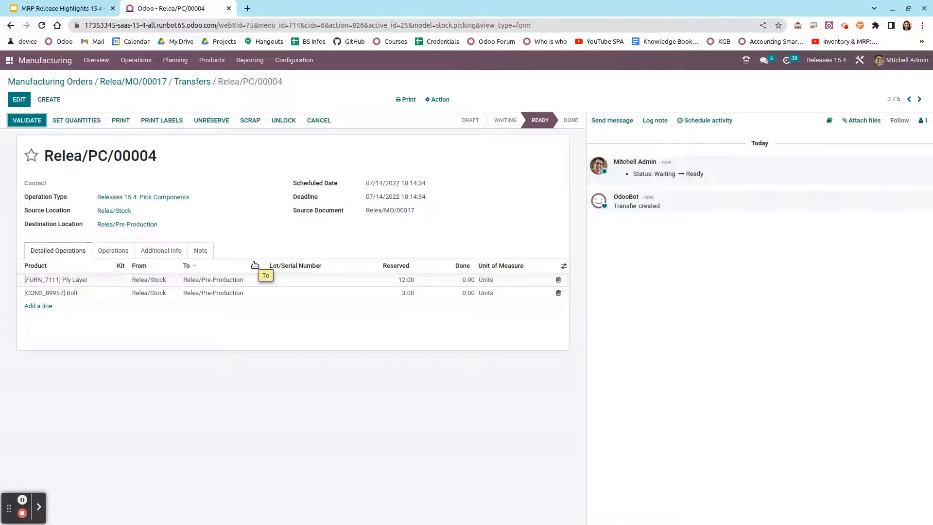
left_click(37, 123)
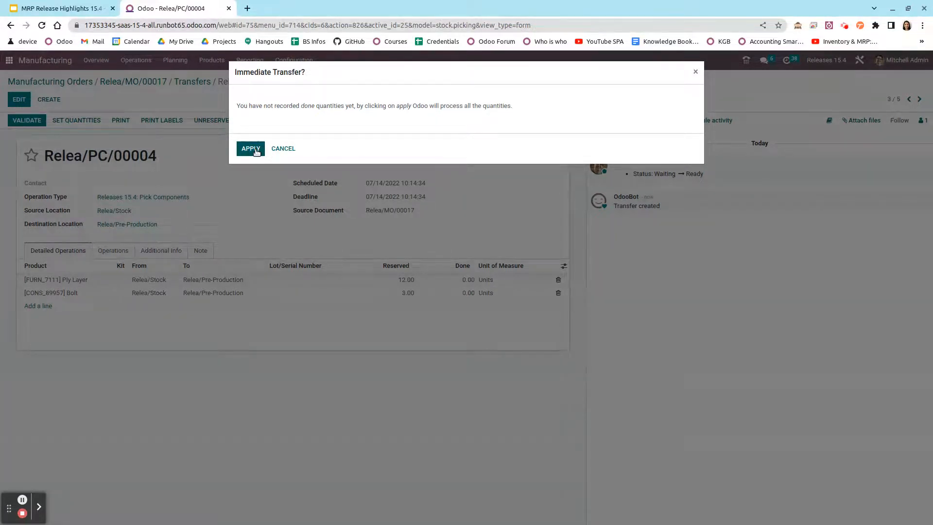
left_click(281, 149)
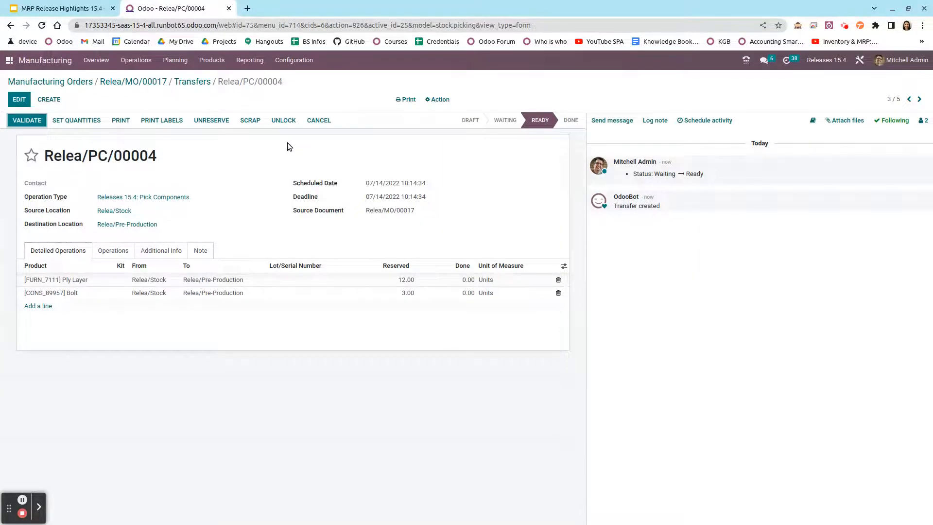
left_click(26, 120)
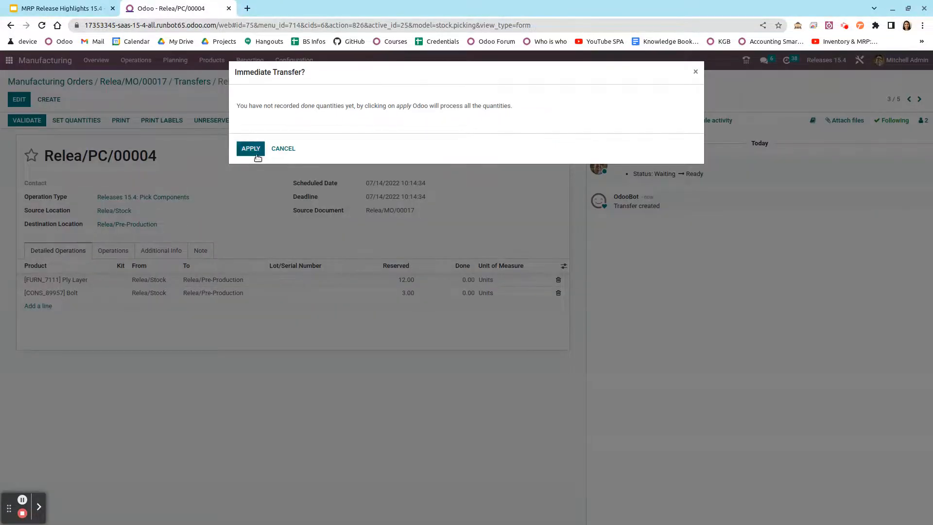
left_click(251, 149)
left_click(201, 82)
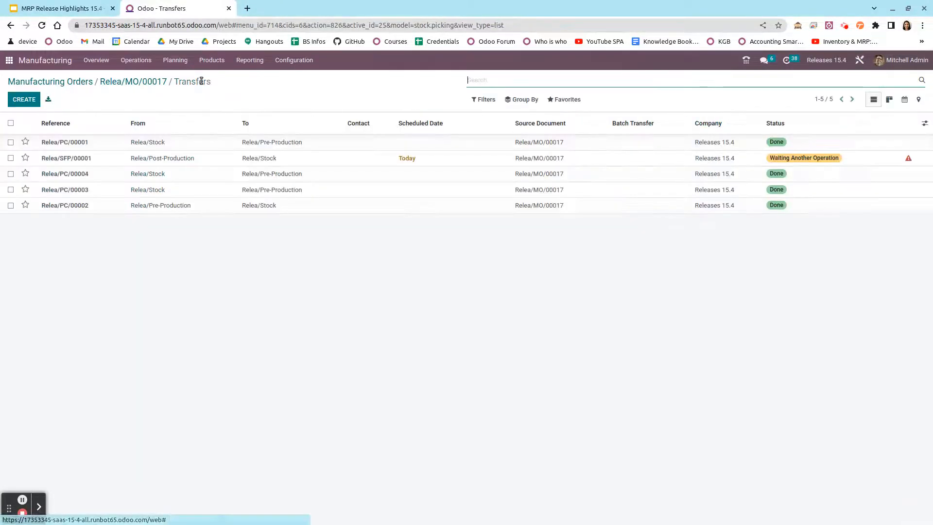
- Examine the Special Drawer demand and detailed operations on the Store Finished Product transfer, and return to the manufacturing order
left_click(331, 162)
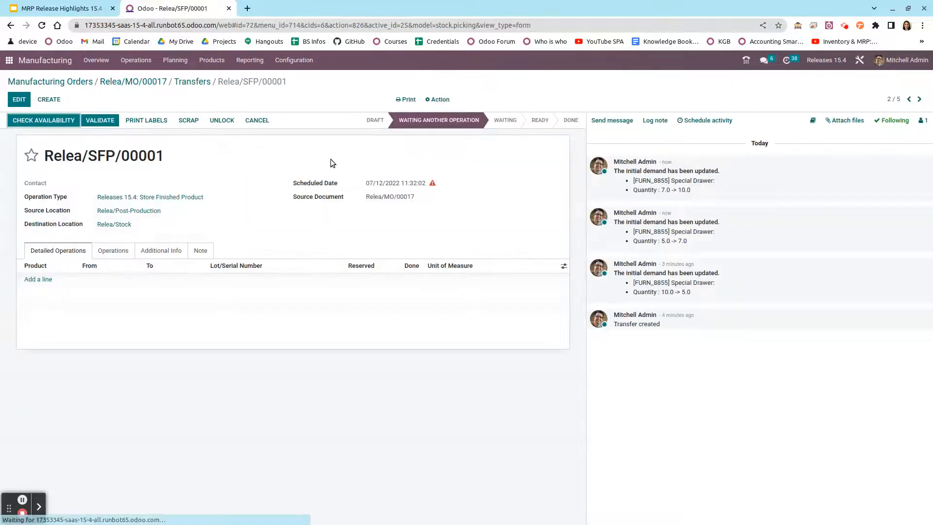
left_click(114, 253)
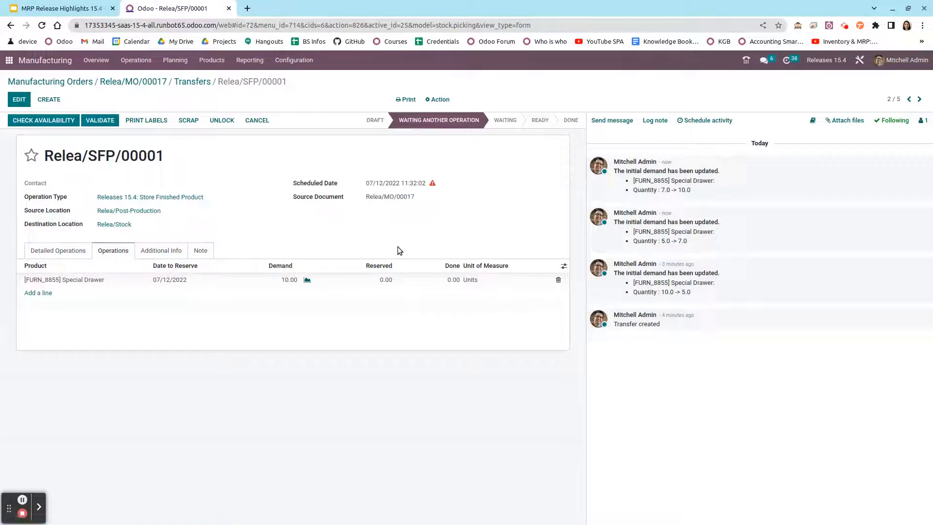
left_click(63, 119)
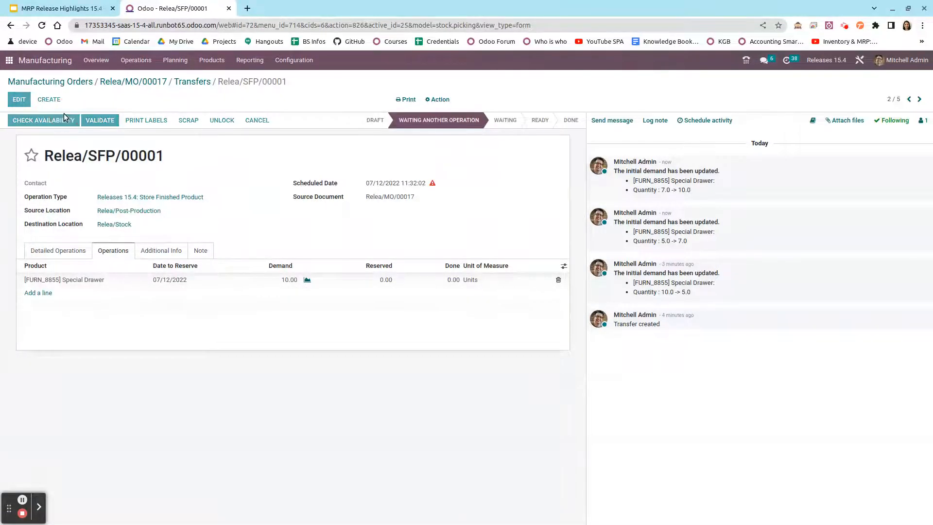
left_click(68, 254)
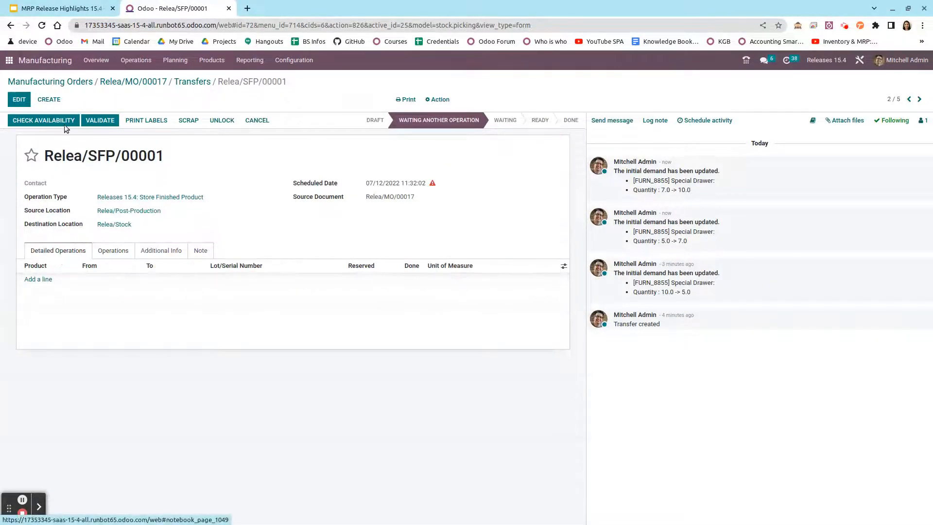
left_click(192, 82)
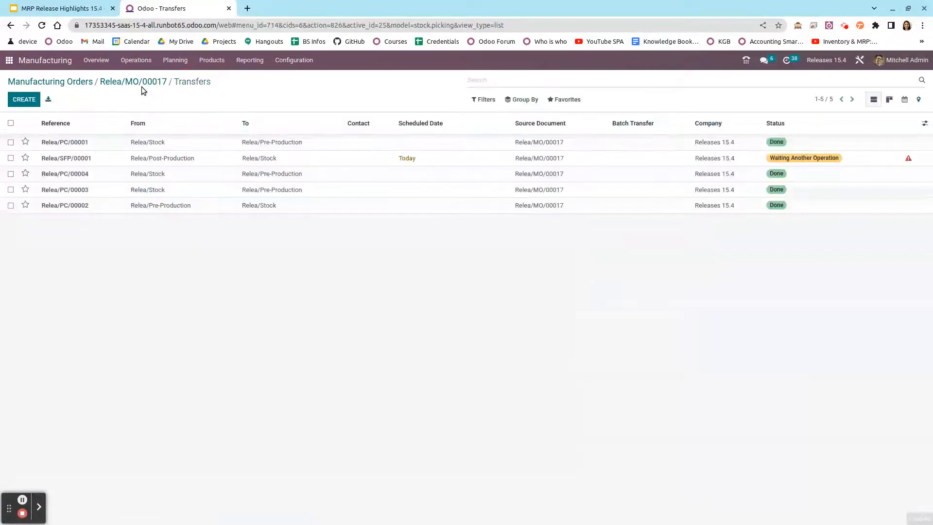
left_click(142, 85)
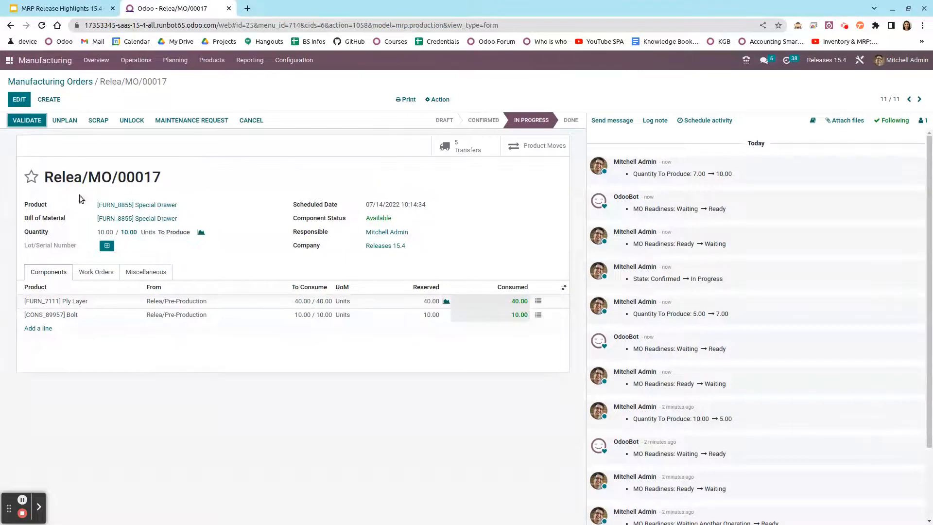
- Generate a new lot/serial number for the Special Drawer and validate the manufacturing order
left_click(107, 245)
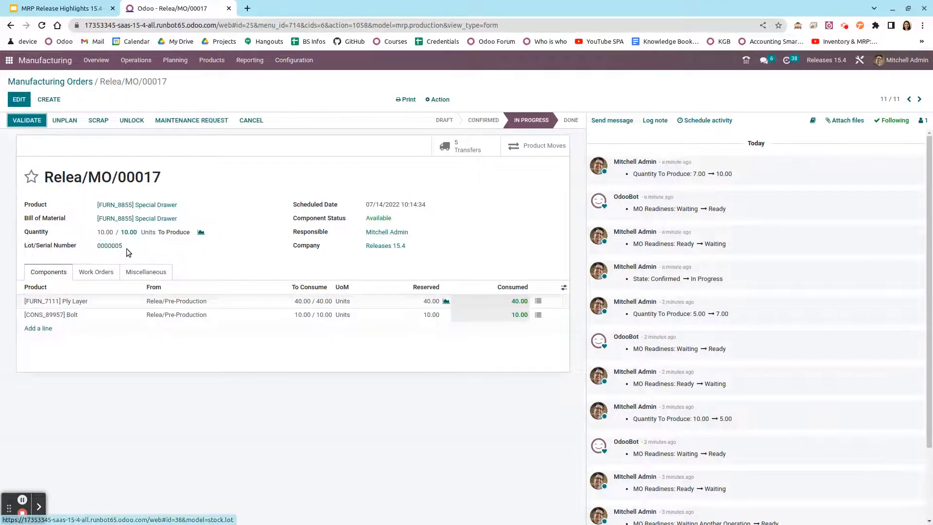
left_click(25, 121)
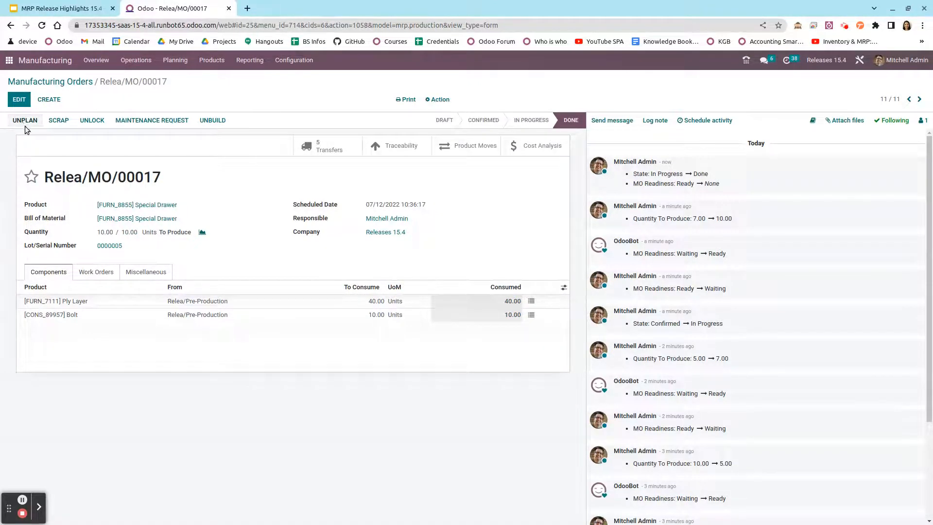
- Review the completed order's work orders, and open its Store Finished Product transfer from Post-Production to Stock
left_click(110, 274)
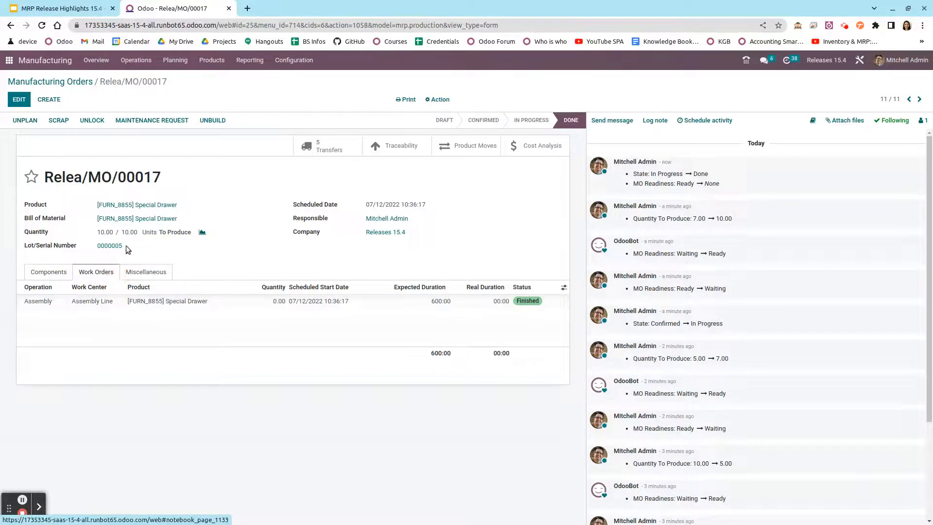
left_click(332, 146)
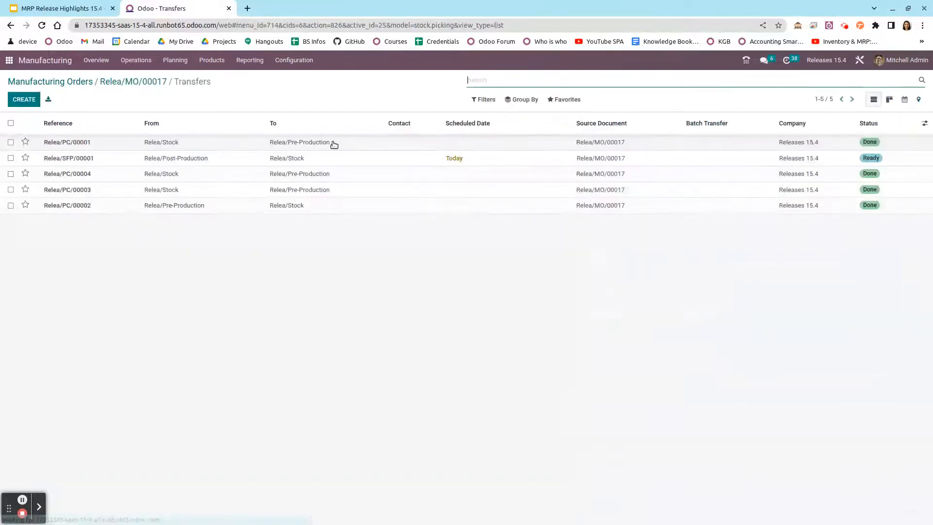
left_click(214, 162)
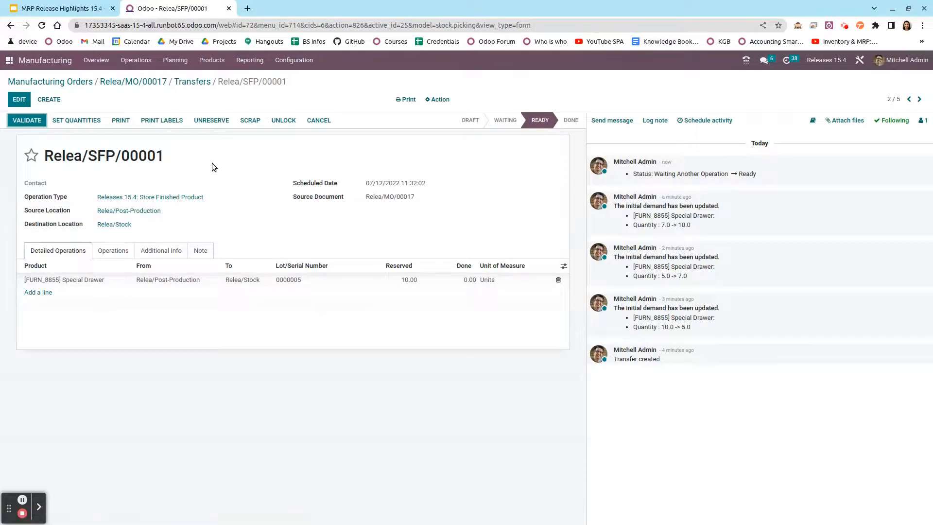
- Validate the Store Finished Product transfer Relea/SFP/00001 as an immediate transfer
left_click(35, 121)
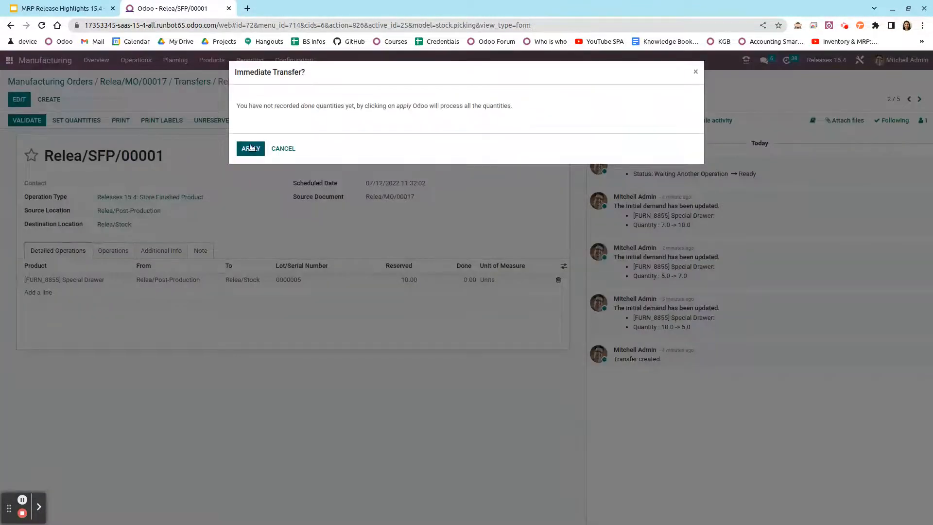
left_click(251, 148)
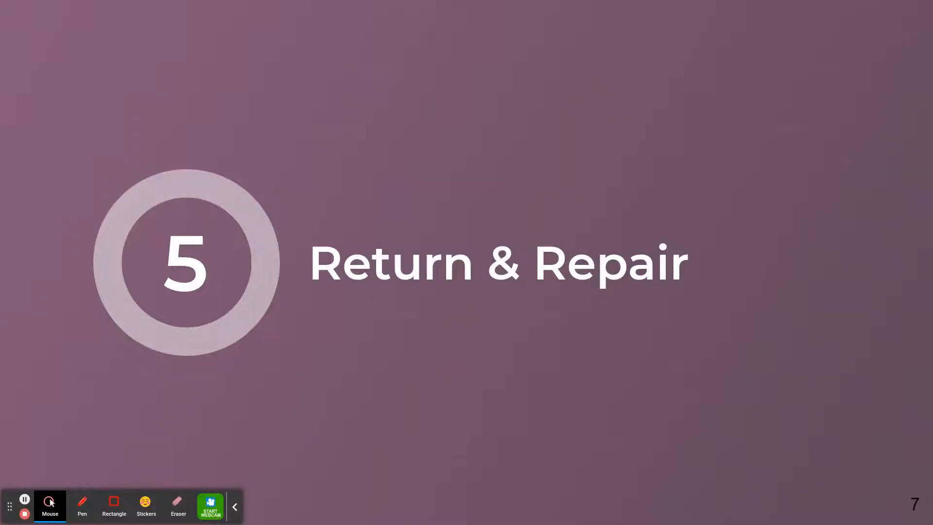
- Exit the Return & Repair slideshow and switch back to Odoo
left_click(237, 507)
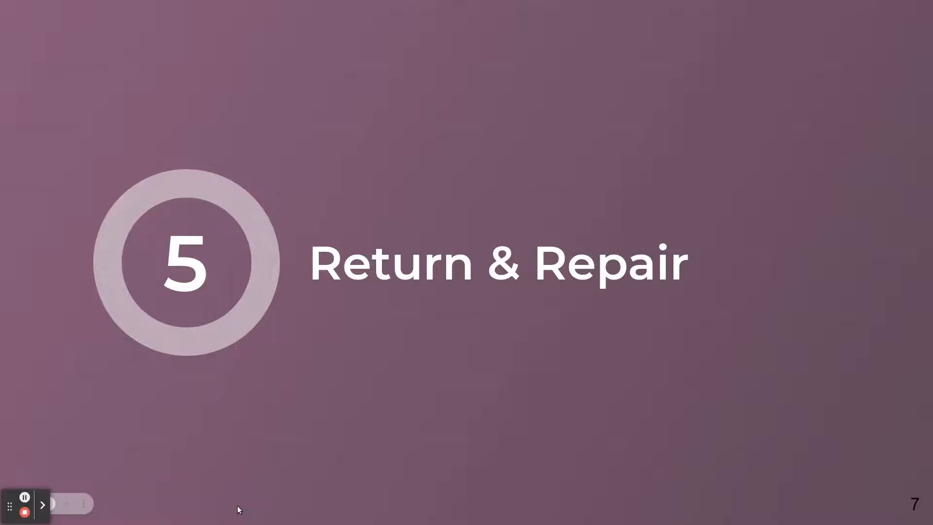
key("Escape")
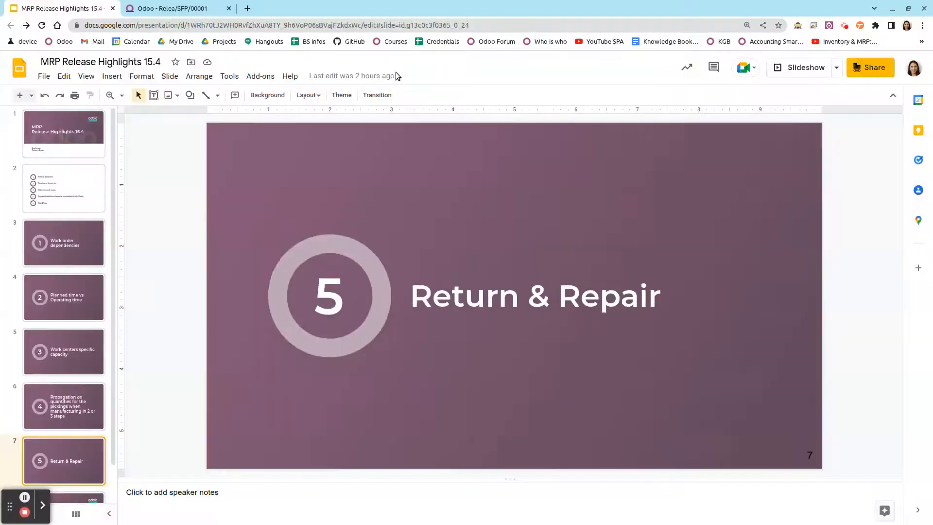
left_click(167, 8)
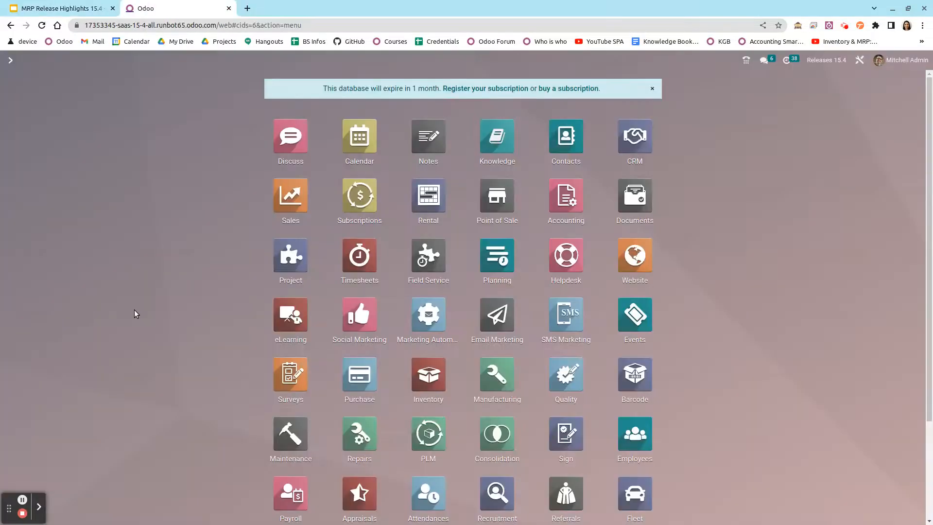
- Create a new quotation in the Sales app for the customer Deco Addict
left_click(292, 196)
left_click(23, 100)
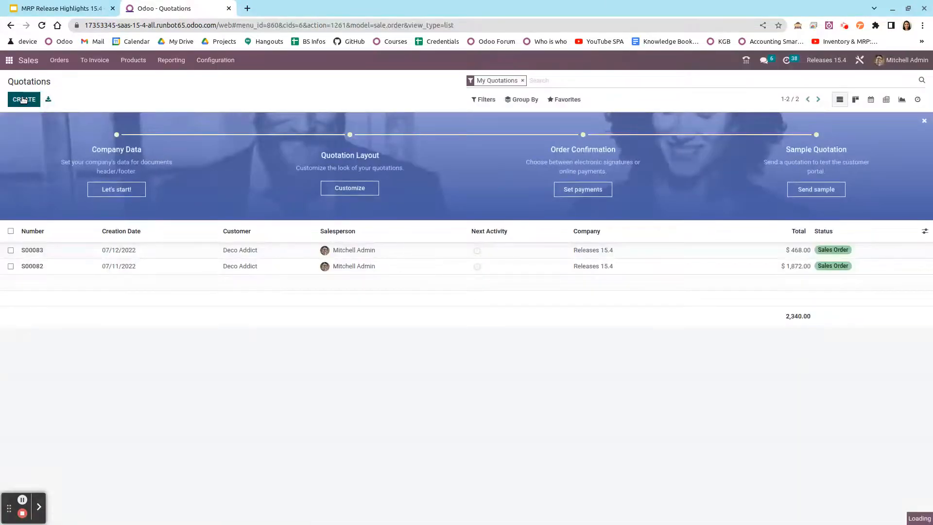
left_click(152, 209)
type("de")
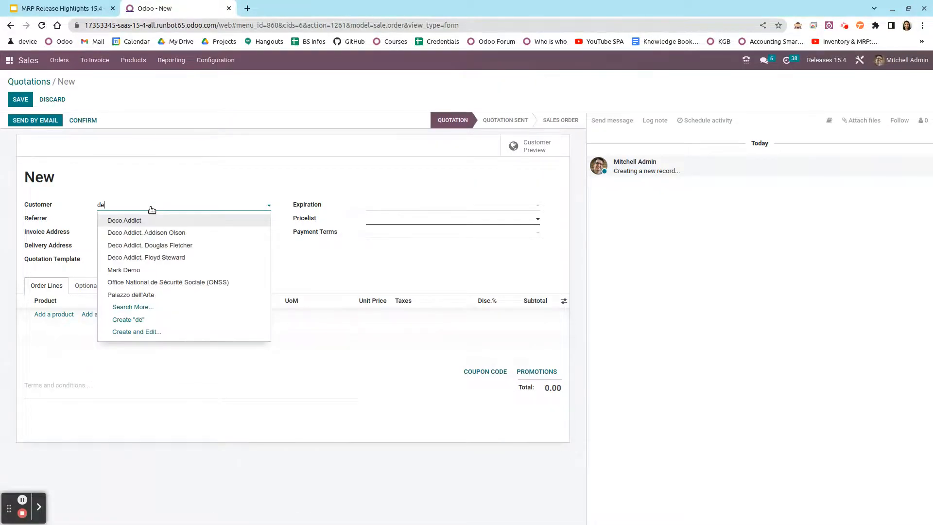
left_click(146, 220)
- Add the product [FURN_9666] Table to the quotation, save it, and confirm the order
left_click(64, 343)
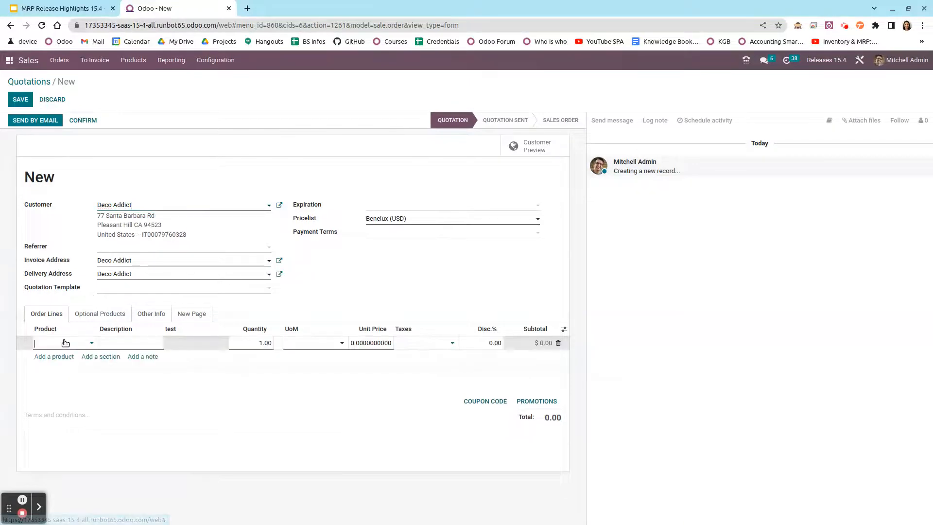
type("tab")
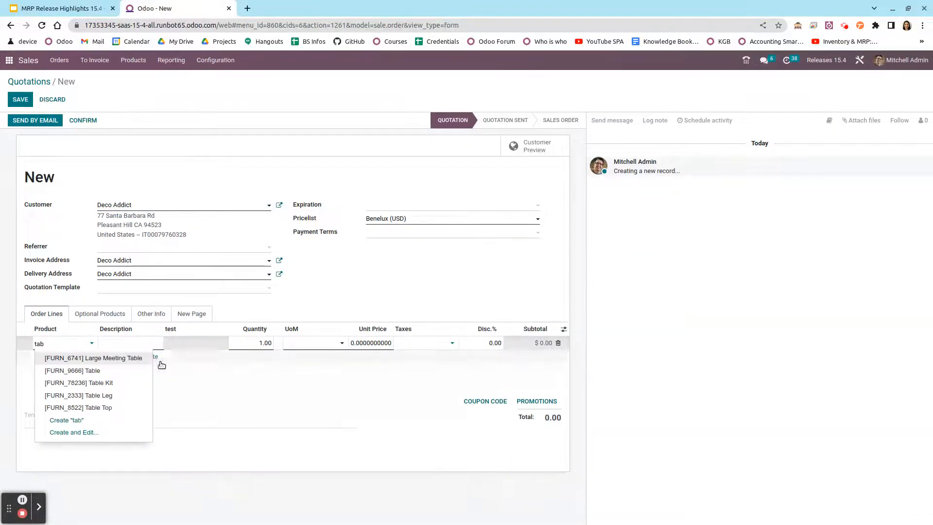
left_click(89, 371)
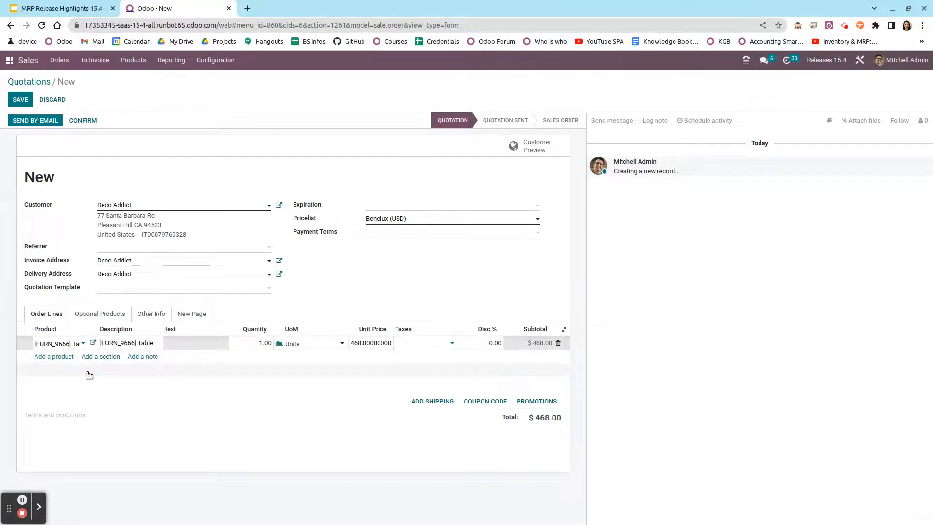
left_click(20, 99)
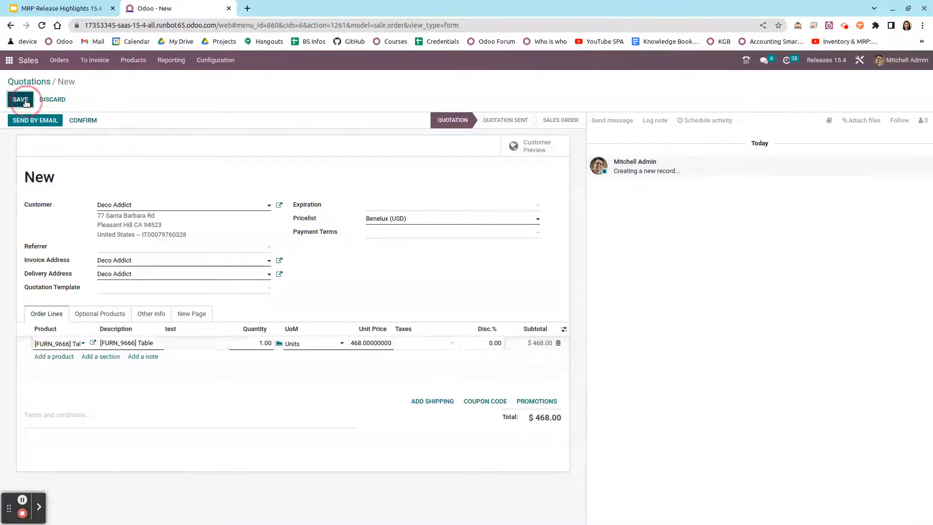
left_click(86, 120)
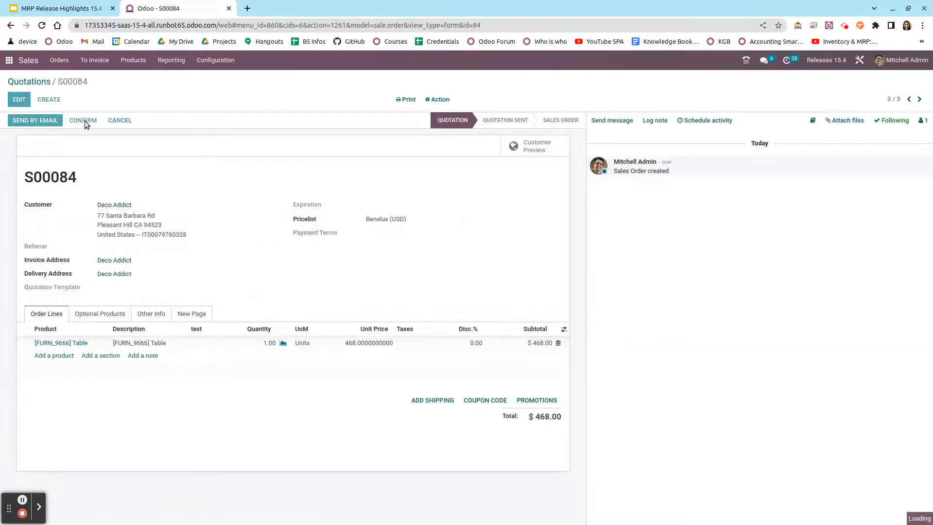
- Open the sales order's delivery and validate it as an immediate transfer
left_click(458, 141)
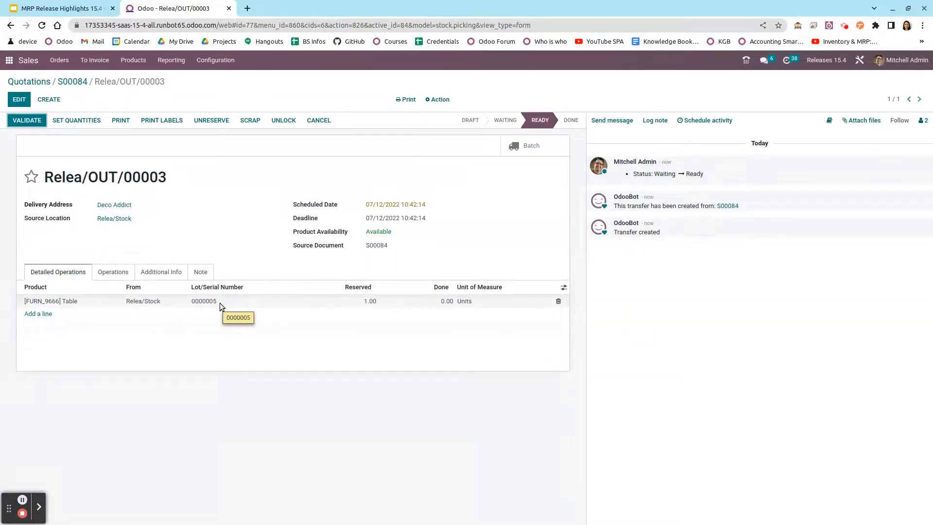
left_click(33, 124)
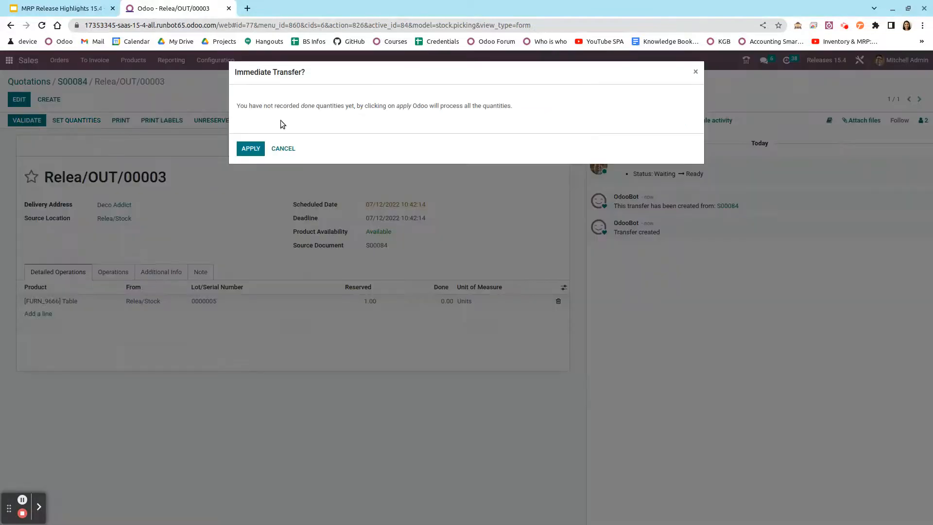
left_click(253, 148)
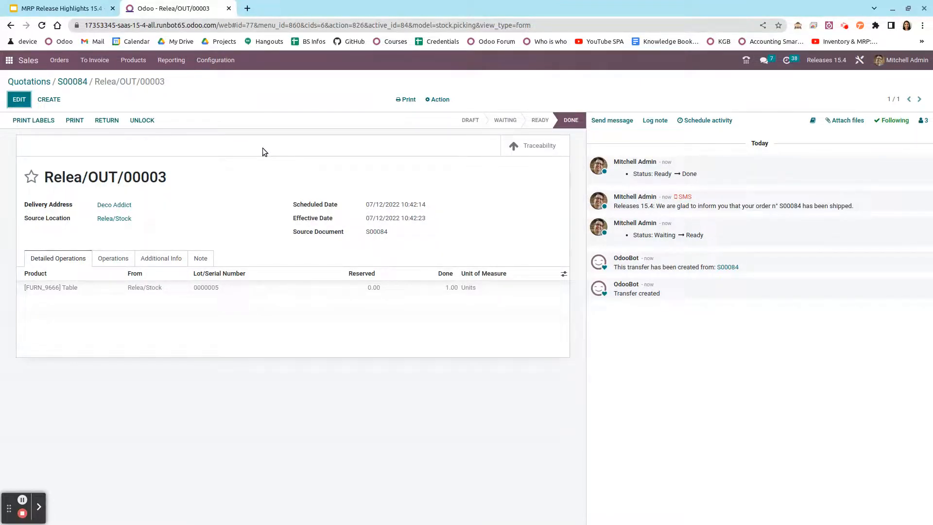
- Create a return of the delivered Table to Relea/Stock and validate it as an immediate transfer
left_click(109, 125)
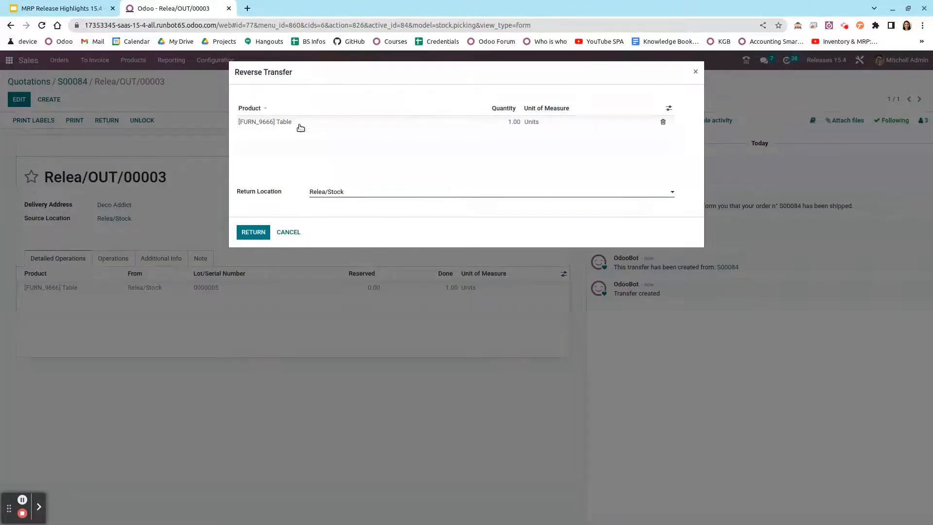
left_click(258, 232)
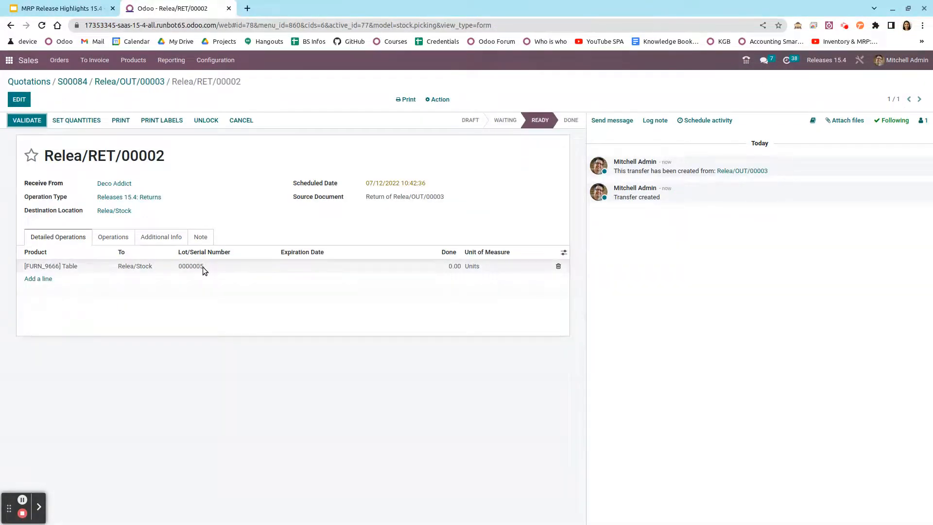
left_click(22, 121)
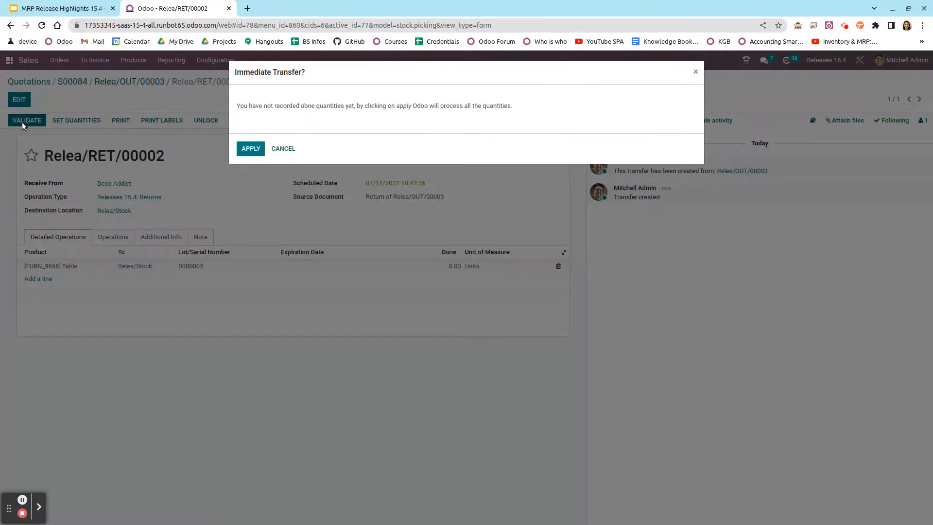
left_click(250, 148)
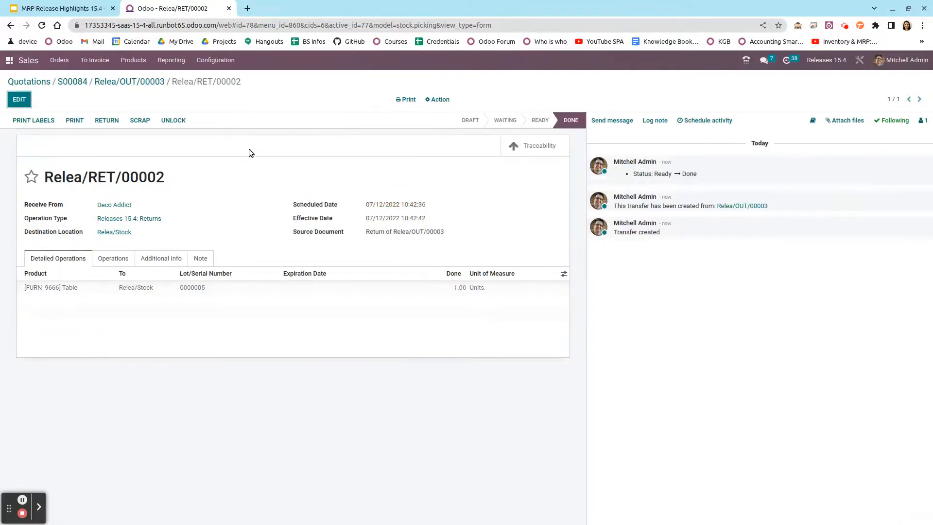
- Create a new repair order in the Repairs app with [FURN_9666] Table as the product to repair
left_click(11, 59)
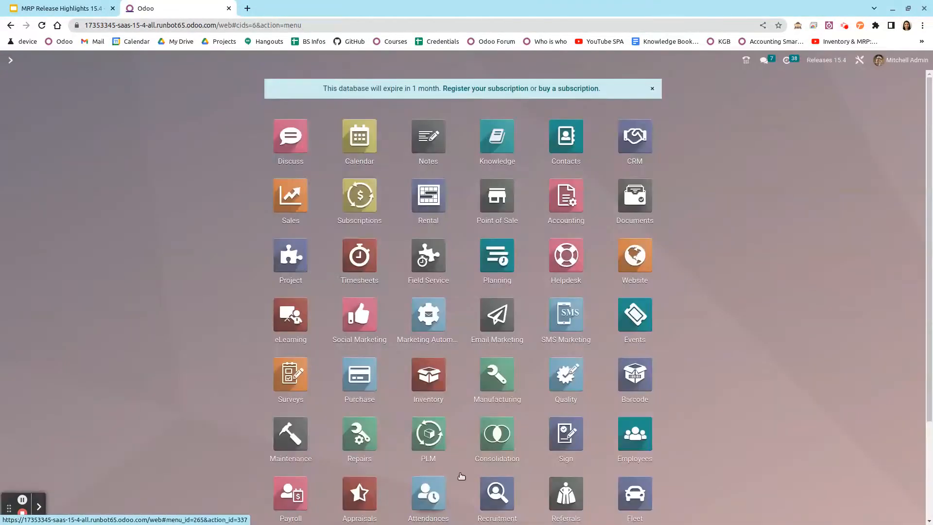
left_click(360, 435)
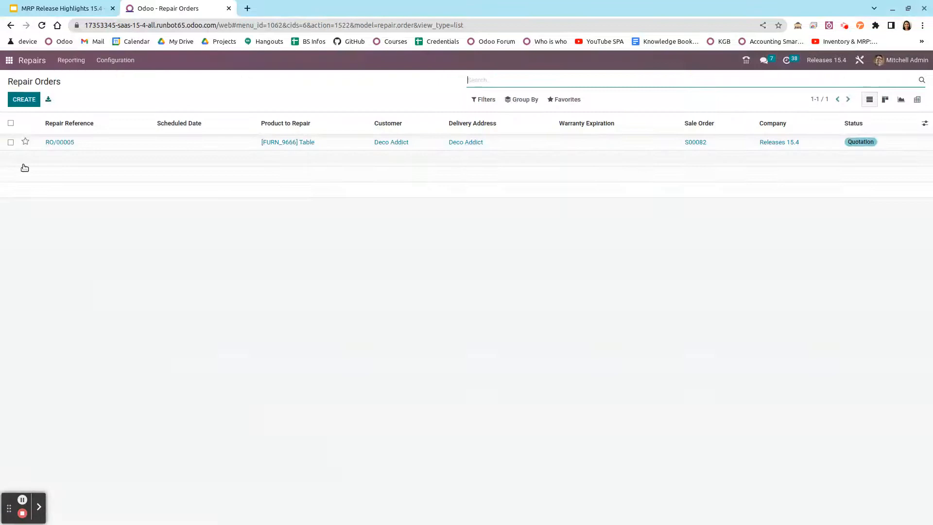
left_click(23, 99)
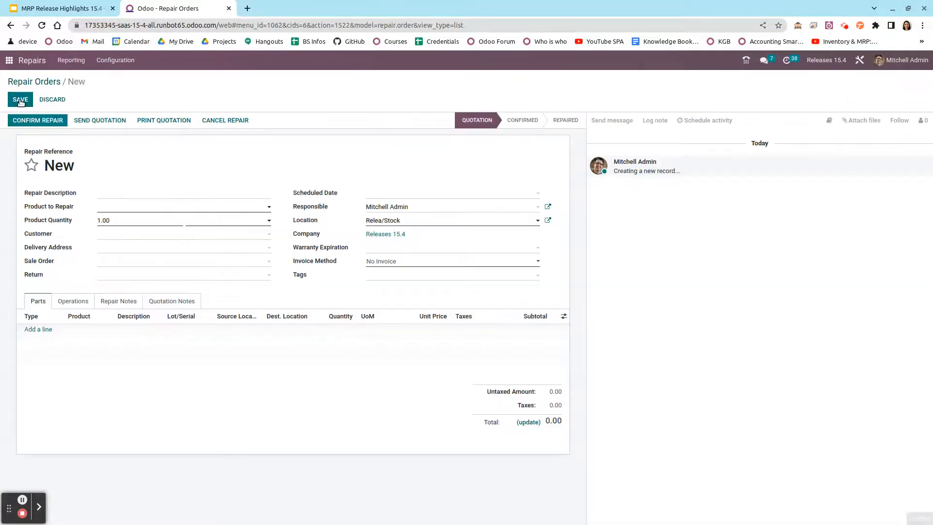
left_click(124, 210)
type("tab")
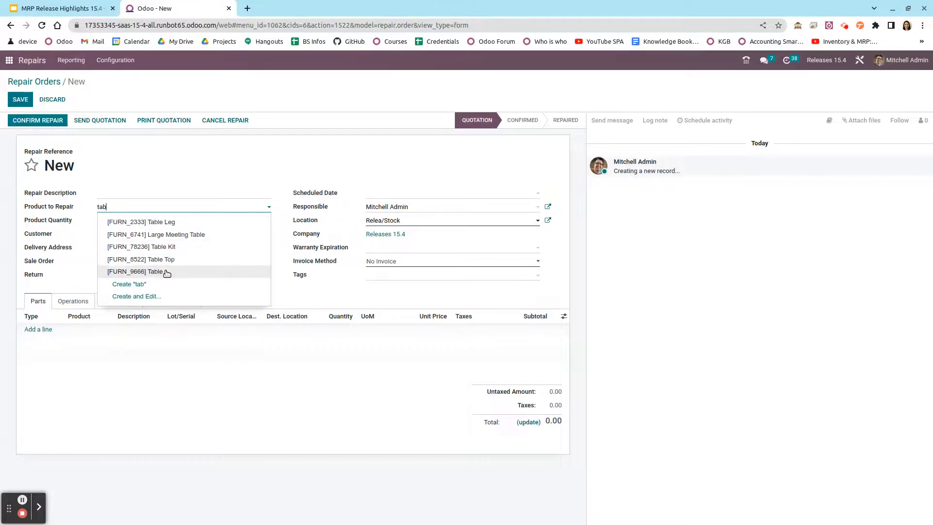
left_click(167, 273)
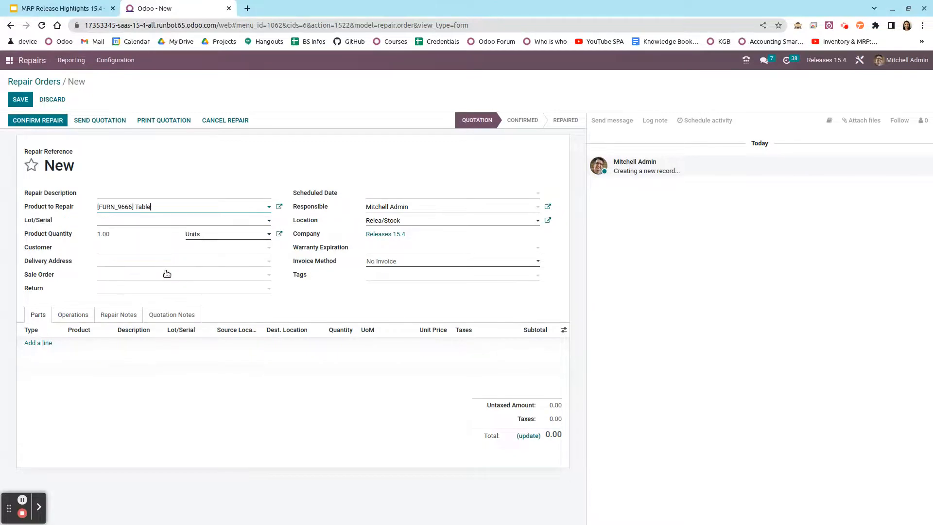
- Set the repair order's customer to Deco Addict and try to save the record
left_click(131, 248)
type("d")
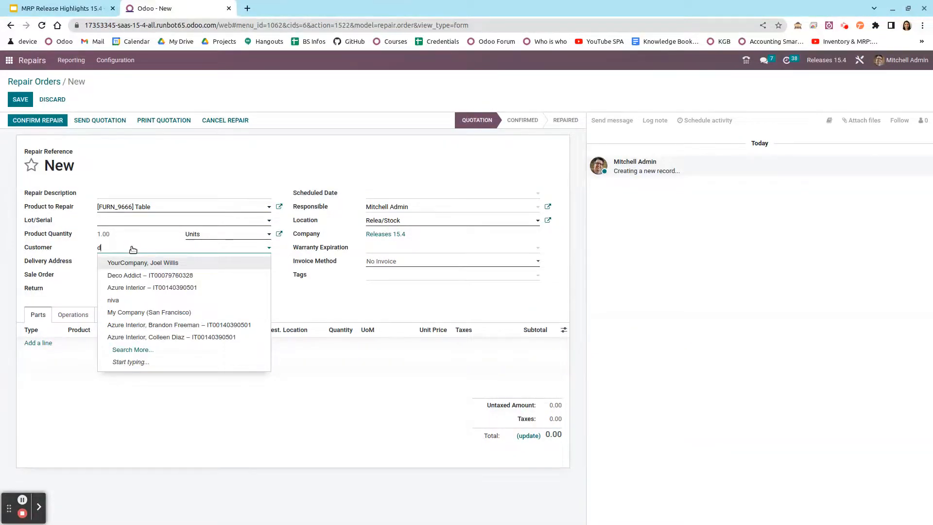
type("e")
left_click(139, 262)
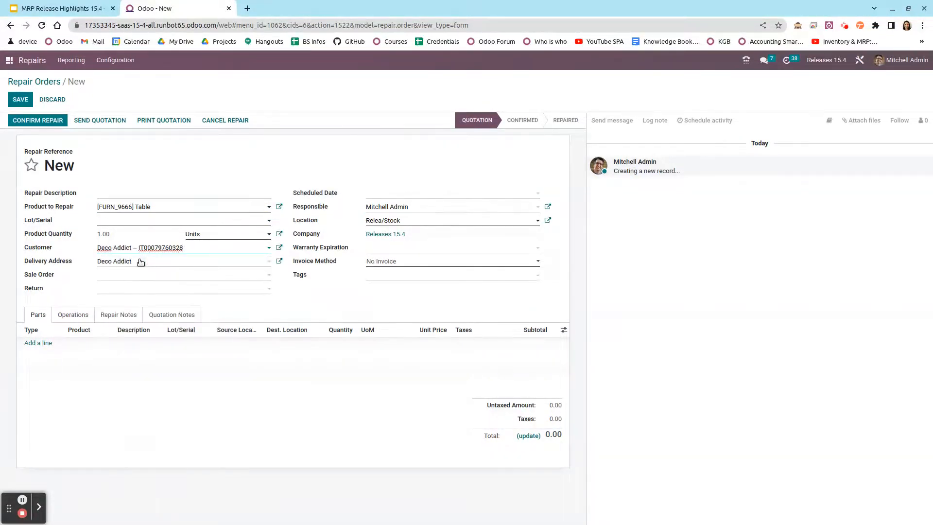
left_click(156, 291)
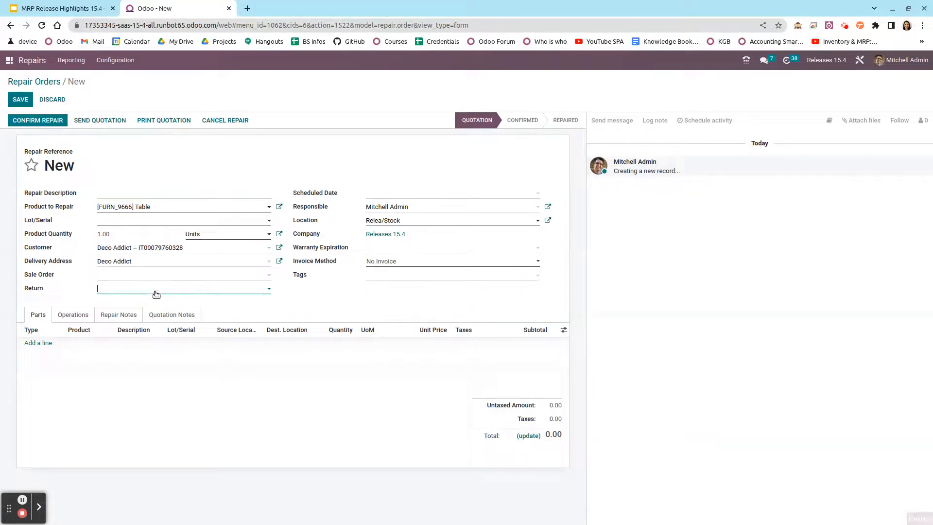
left_click(20, 99)
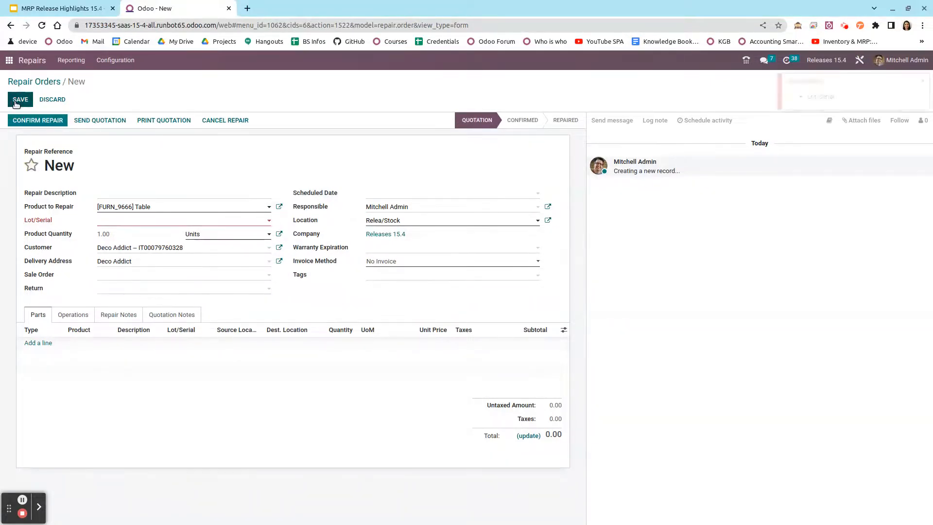
- Set the repaired Table's lot/serial to 0000005 and save the repair order
left_click(114, 219)
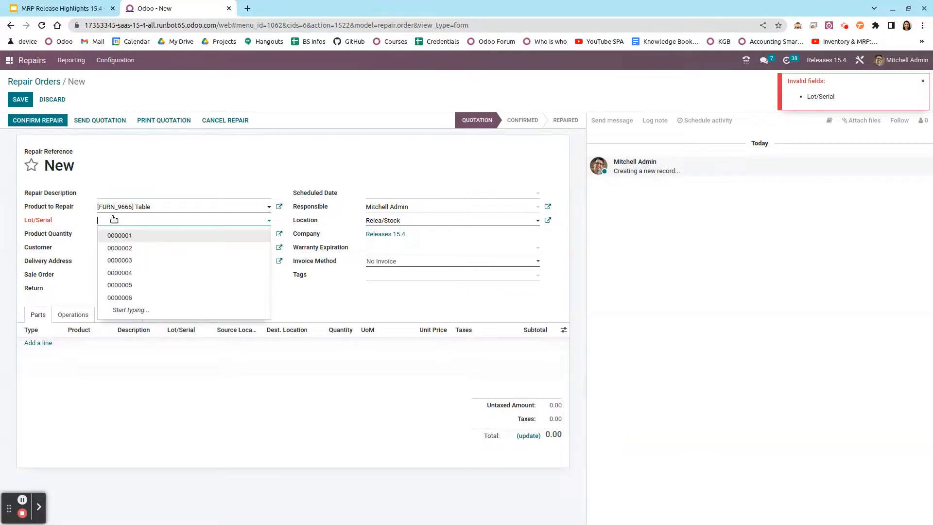
left_click(119, 283)
left_click(19, 99)
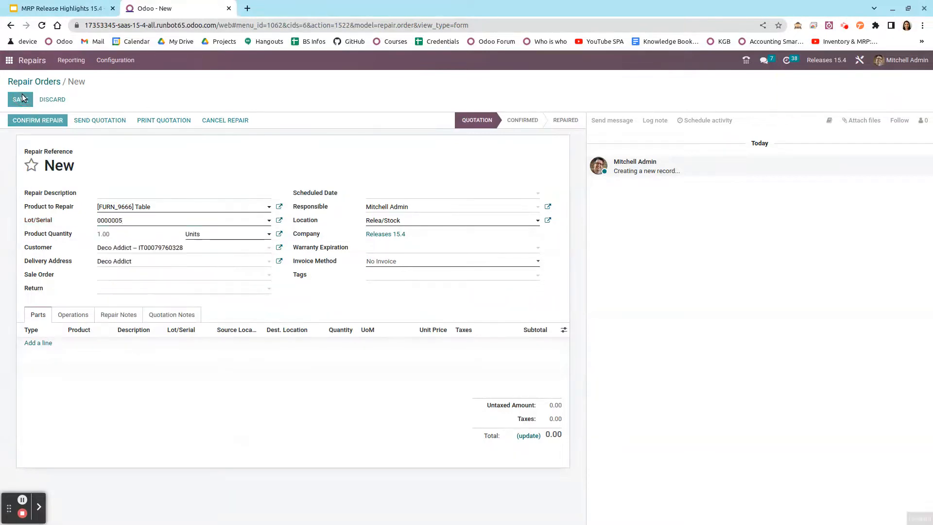
- Link the return Relea/RET/00002 to the repair order, save it, and confirm the repair
left_click(19, 99)
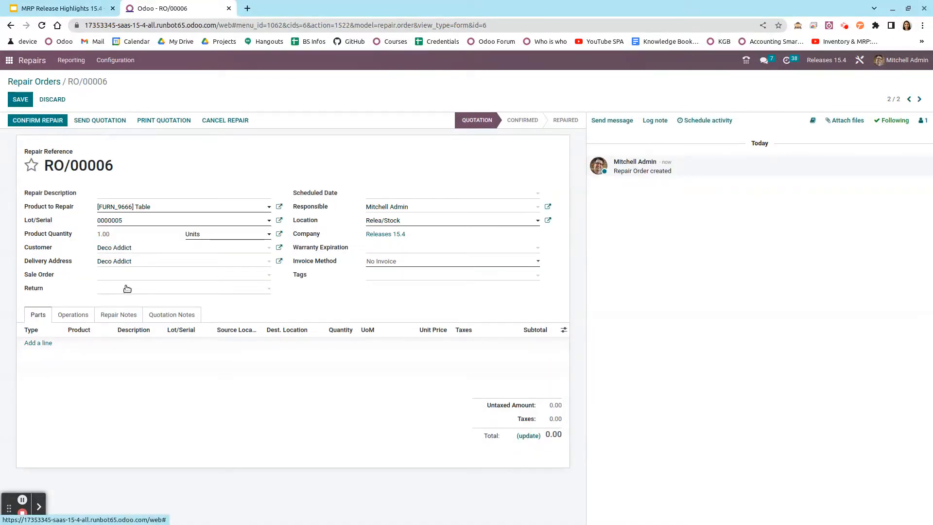
left_click(147, 290)
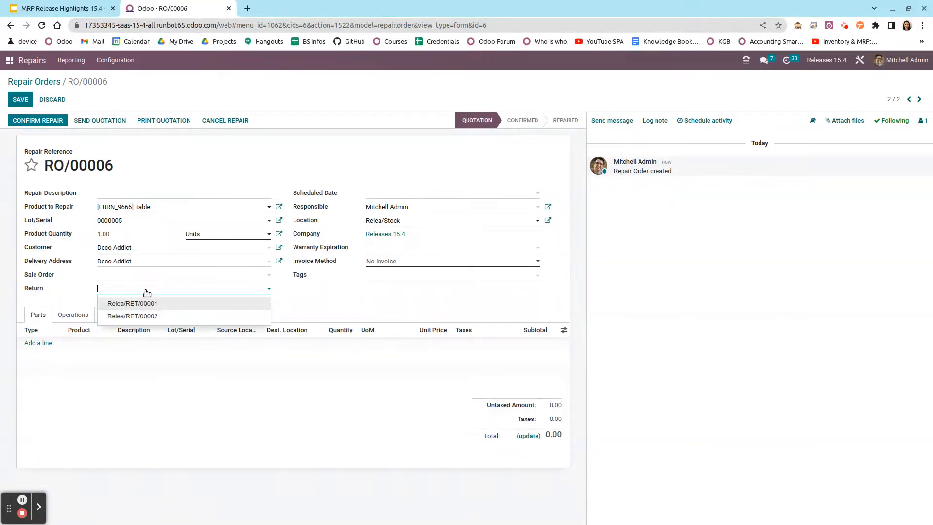
left_click(165, 316)
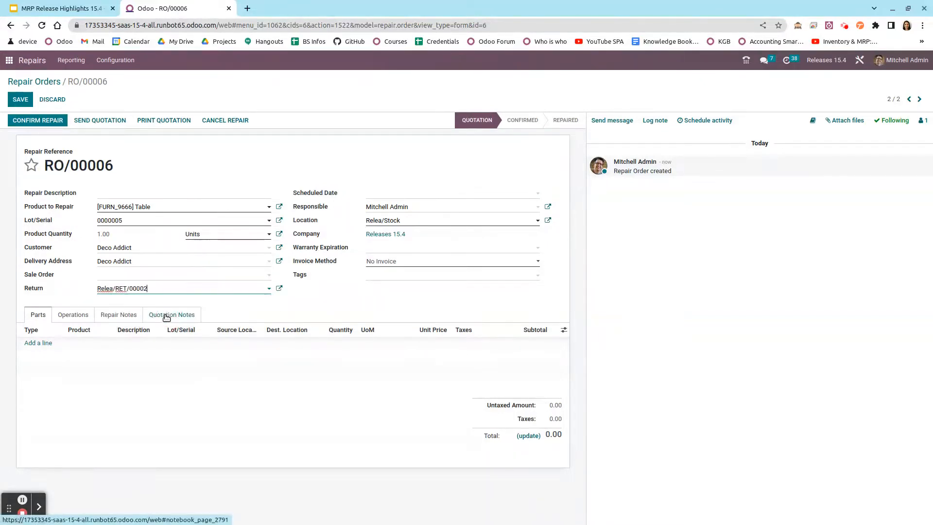
left_click(17, 102)
left_click(41, 122)
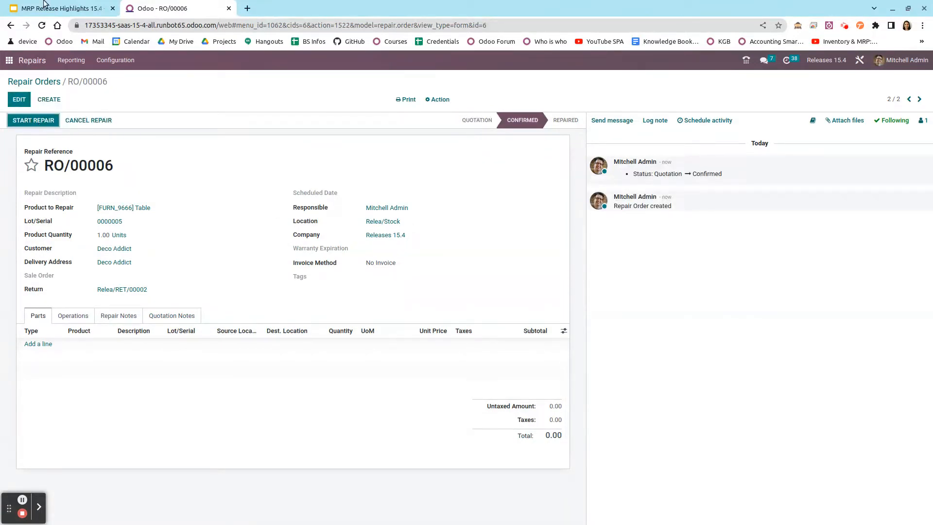
- Switch to the MRP Release Highlights 15.4 presentation and show its closing Thank you slide as a slideshow
left_click(58, 8)
scroll(65, 470, "down", 2)
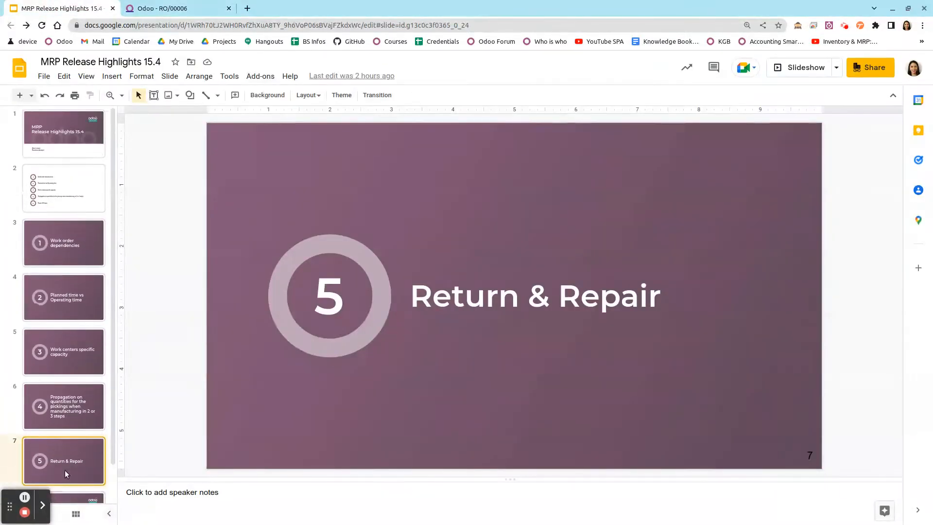
left_click(77, 473)
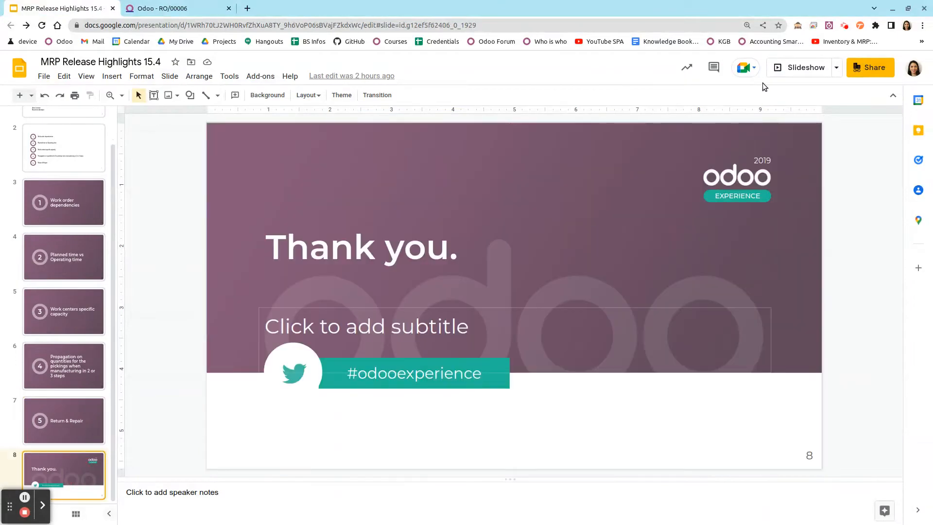
left_click(790, 72)
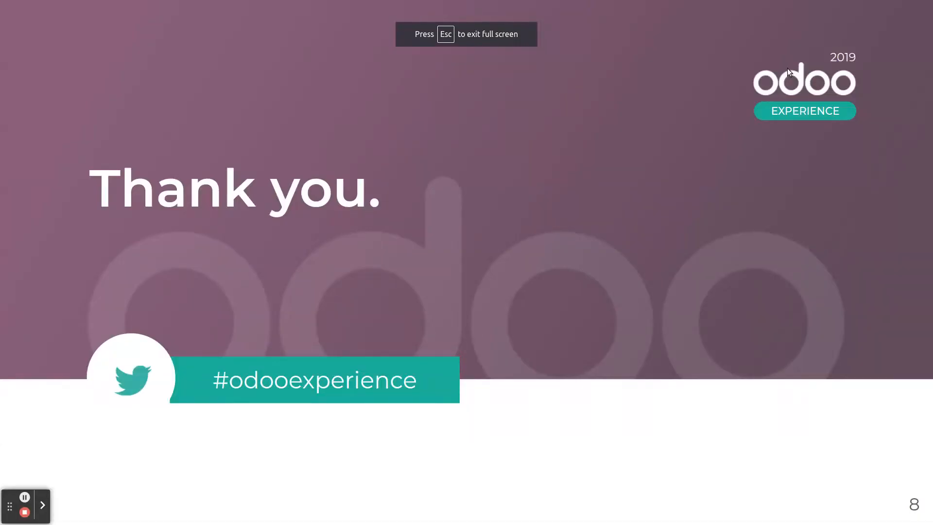